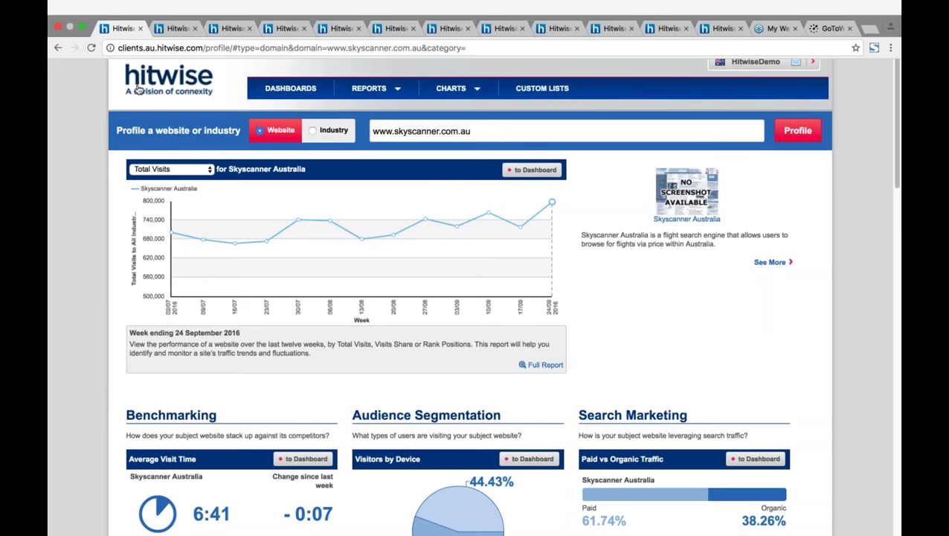
left_click(313, 131)
left_click(258, 132)
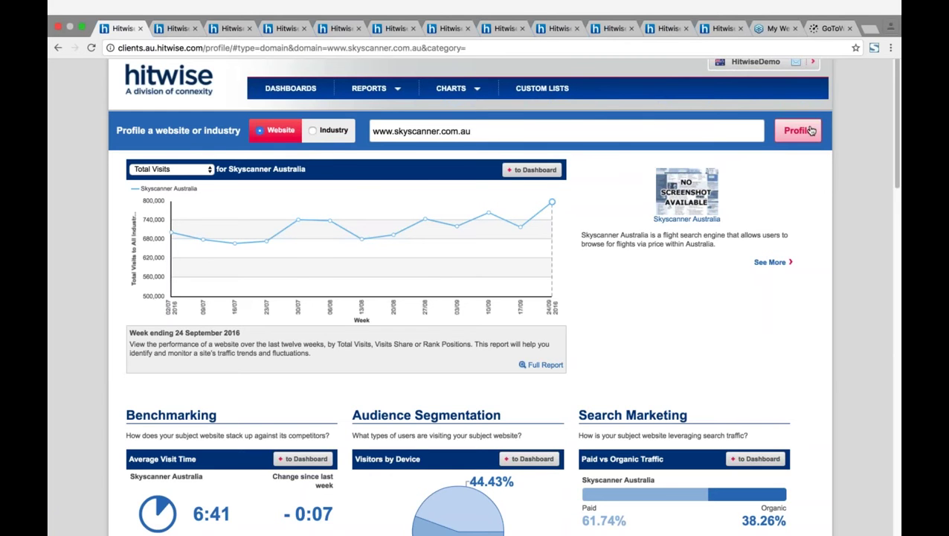
mouse_move(336, 142)
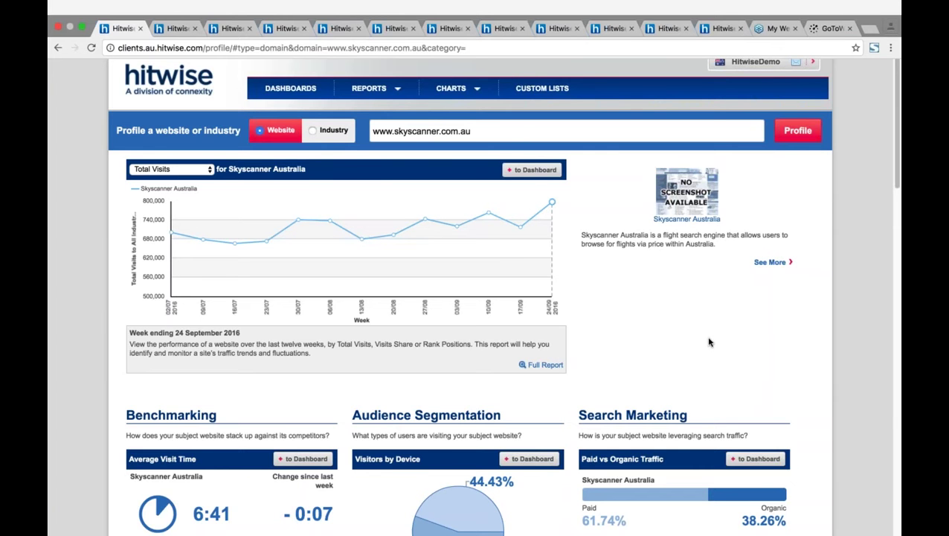
scroll(707, 340, "down", 1)
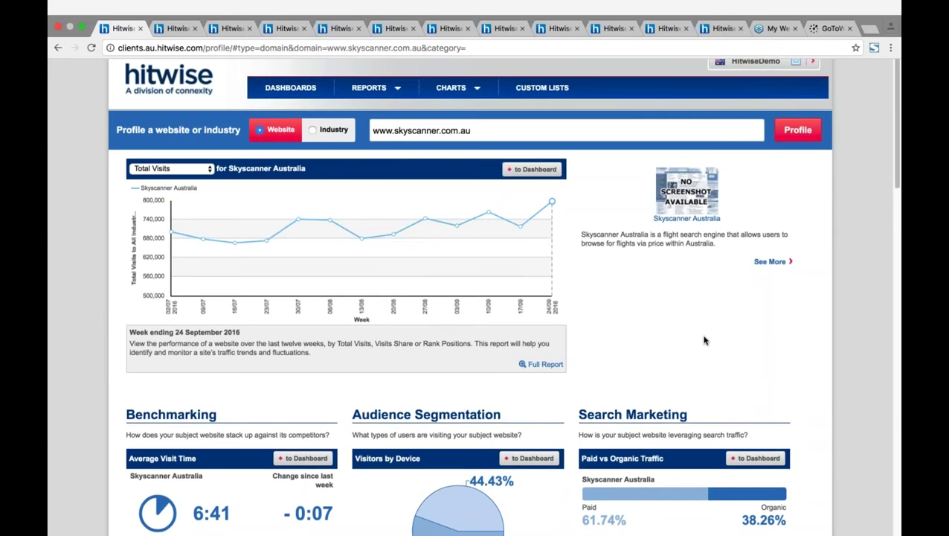
scroll(705, 341, "down", 3)
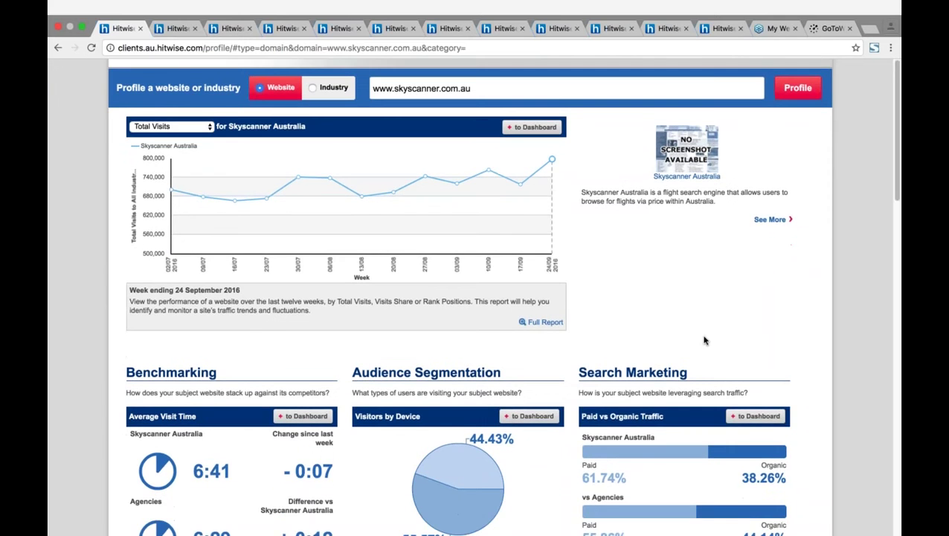
scroll(705, 340, "down", 3)
scroll(705, 340, "down", 3)
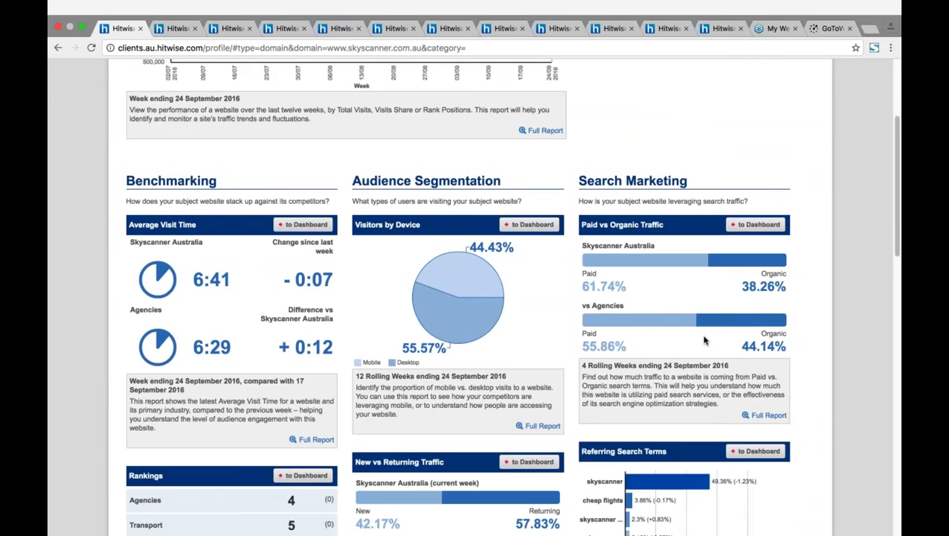
scroll(705, 340, "down", 1)
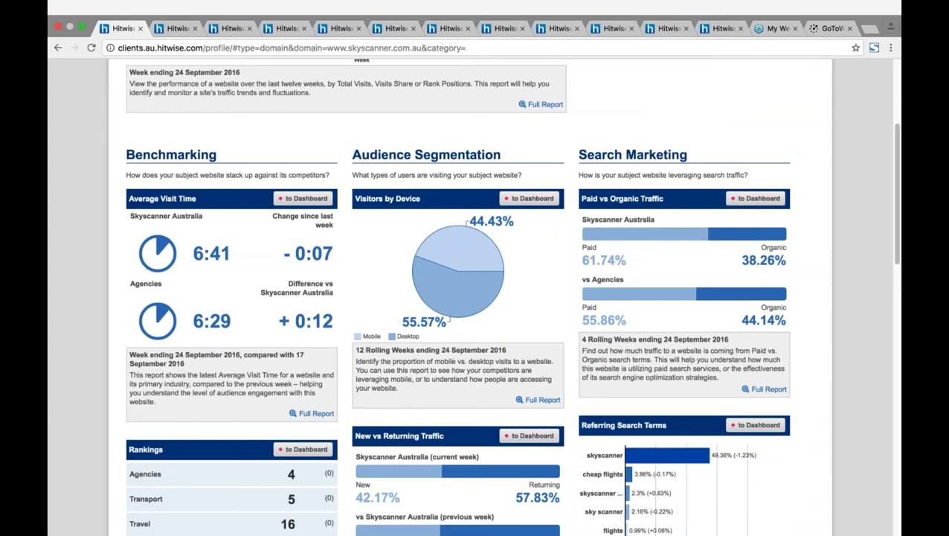
scroll(474, 298, "down", 1)
scroll(474, 298, "down", 7)
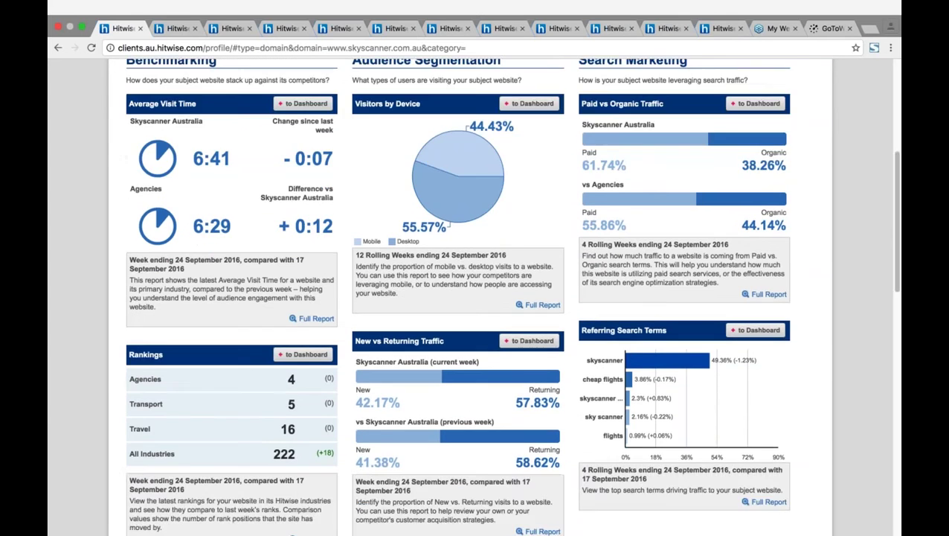
scroll(475, 298, "down", 11)
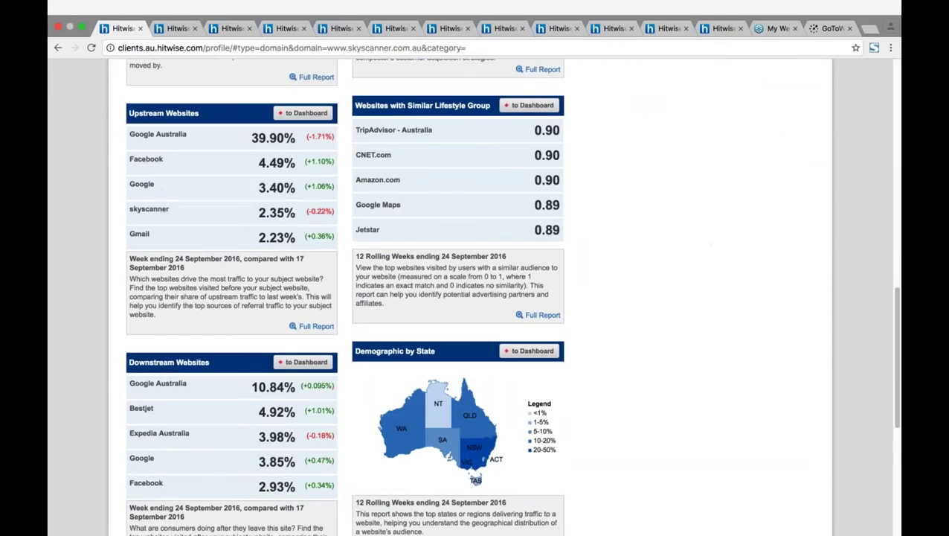
scroll(475, 298, "up", 7)
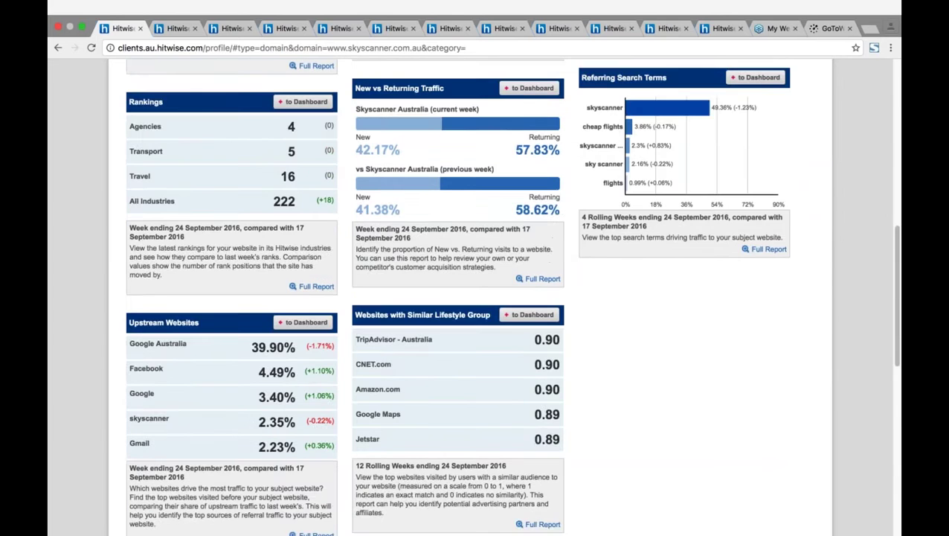
scroll(679, 346, "up", 12)
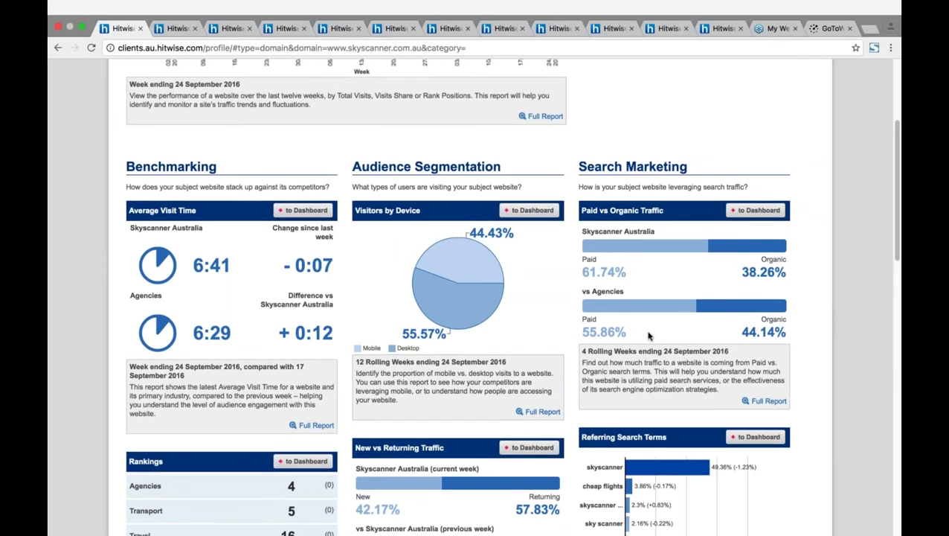
Review the profile's reports on visitor devices, new versus returning traffic, similar lifestyle websites, upstream and downstream websites, and state demographics
scroll(664, 335, "down", 1)
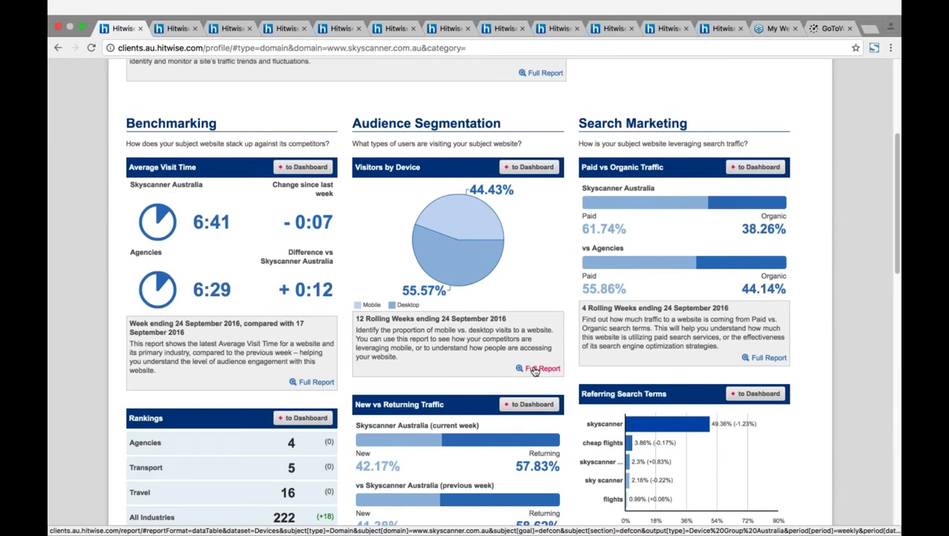
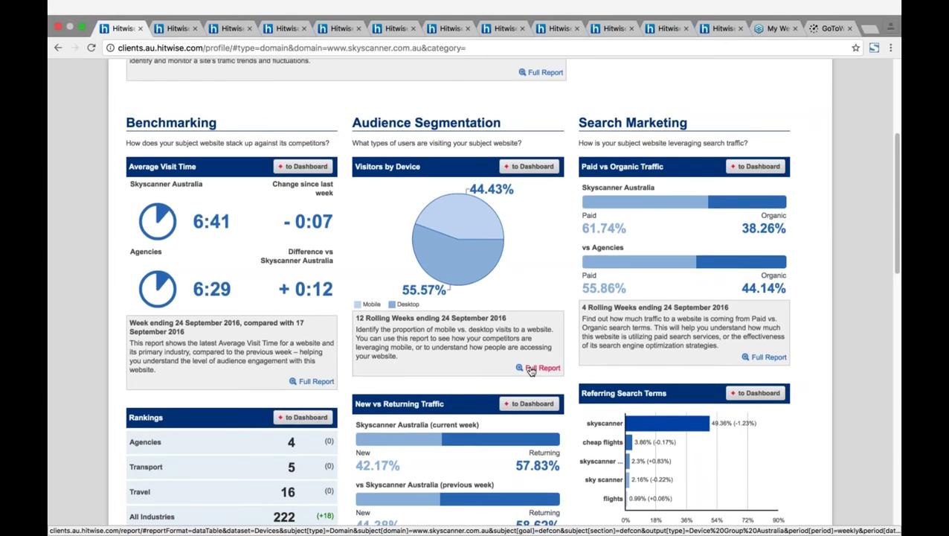
scroll(531, 371, "down", 3)
scroll(413, 367, "down", 3)
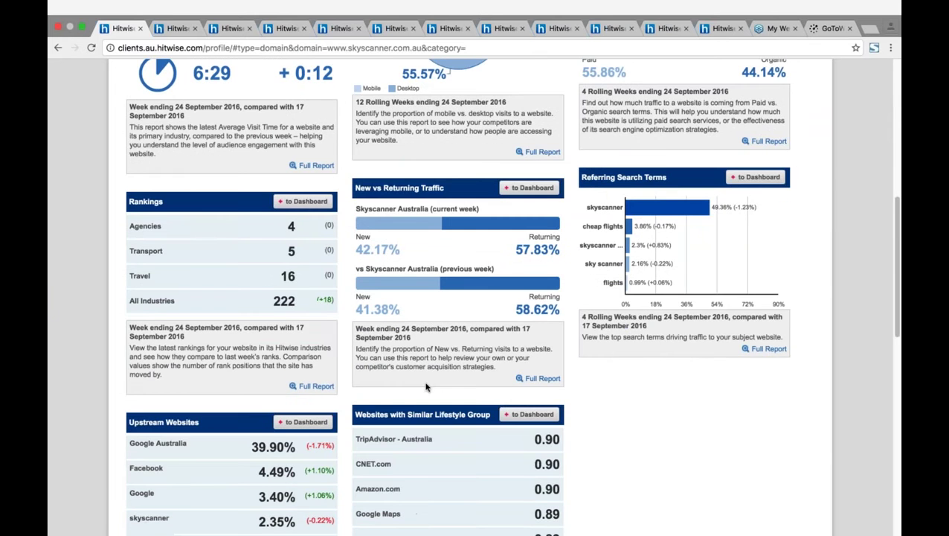
scroll(413, 367, "down", 3)
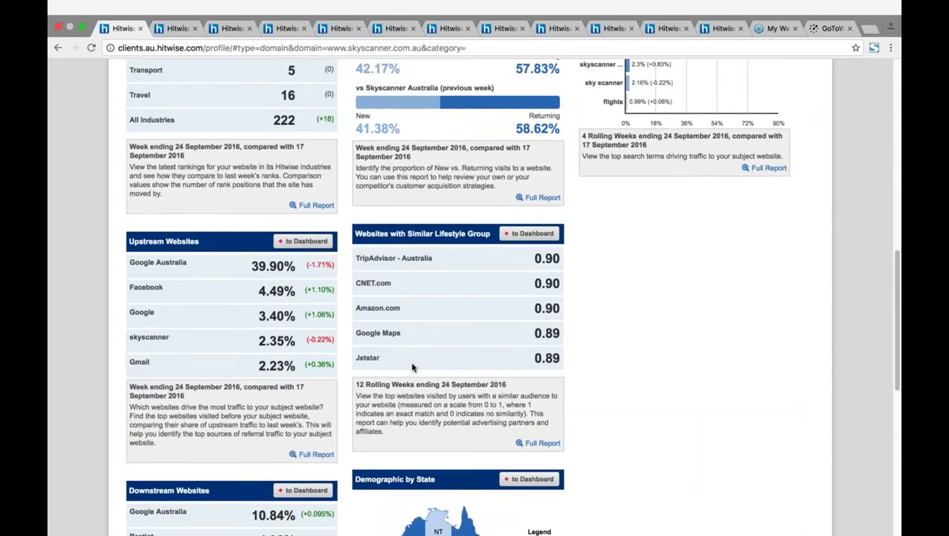
scroll(413, 367, "down", 3)
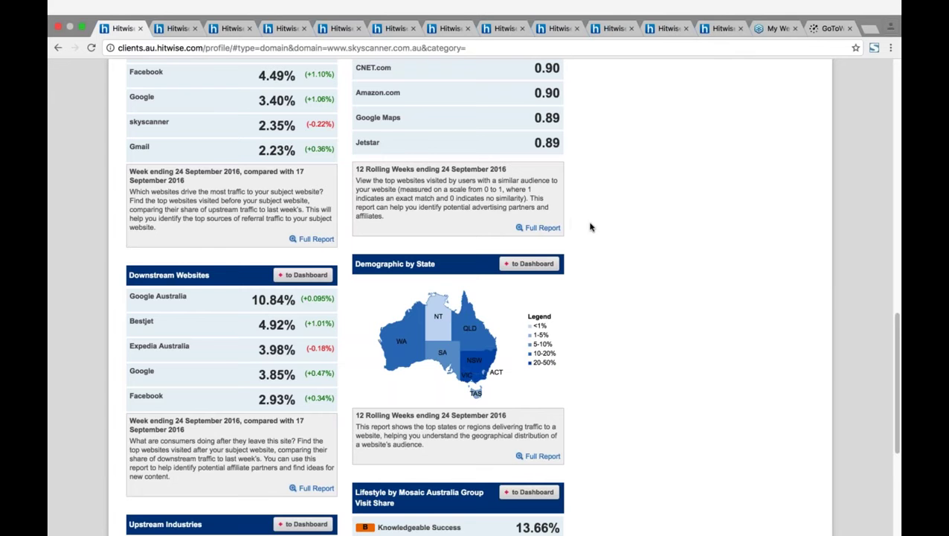
scroll(590, 231, "up", 1)
scroll(590, 241, "up", 3)
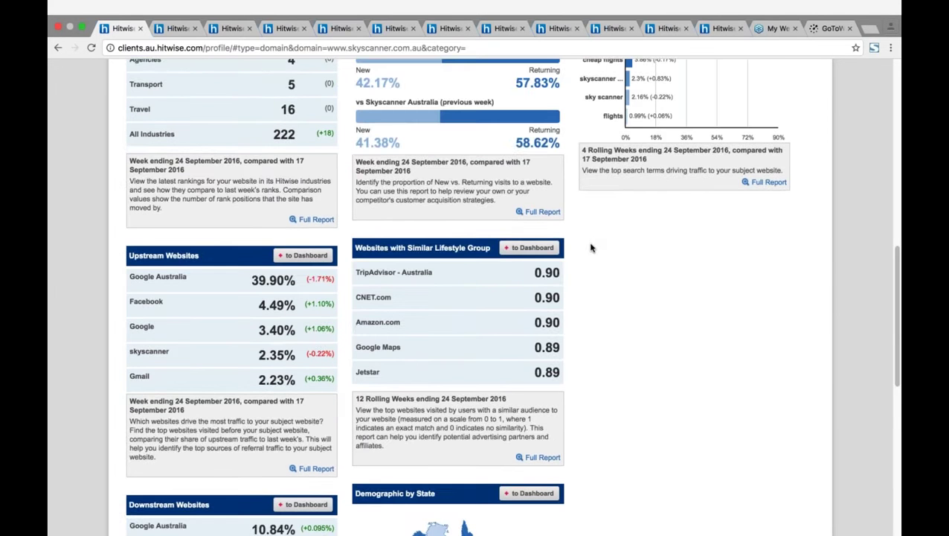
scroll(591, 247, "up", 4)
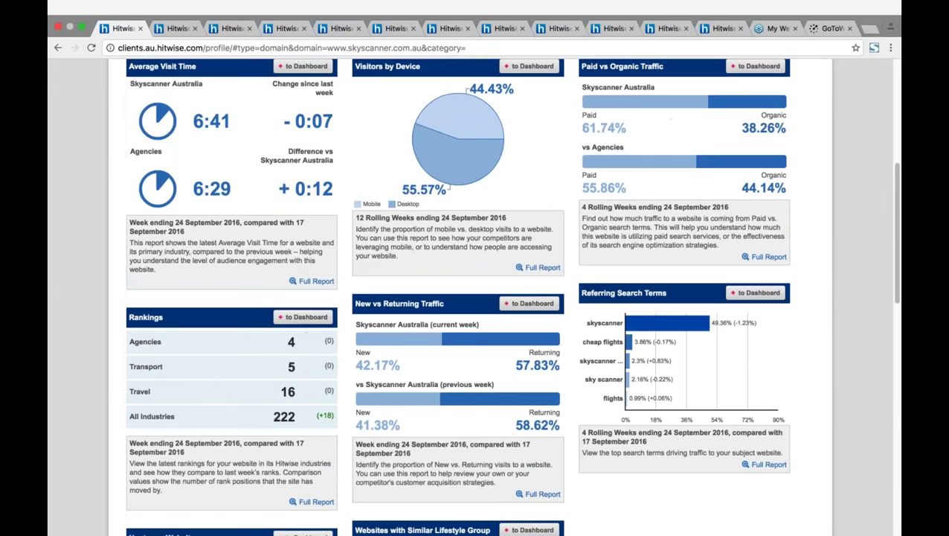
scroll(470, 298, "up", 5)
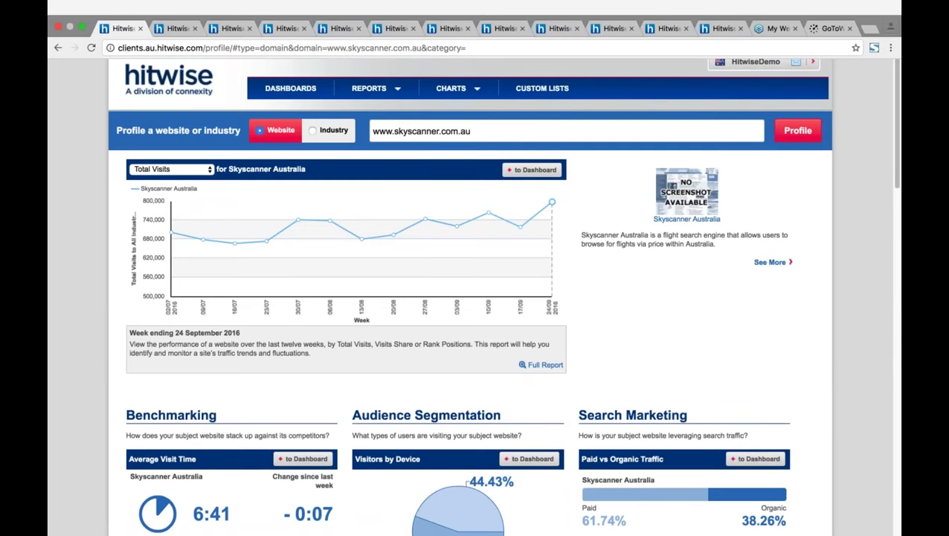
Go to the List Manager and create a custom industry named "Training Webinar"
left_click(172, 30)
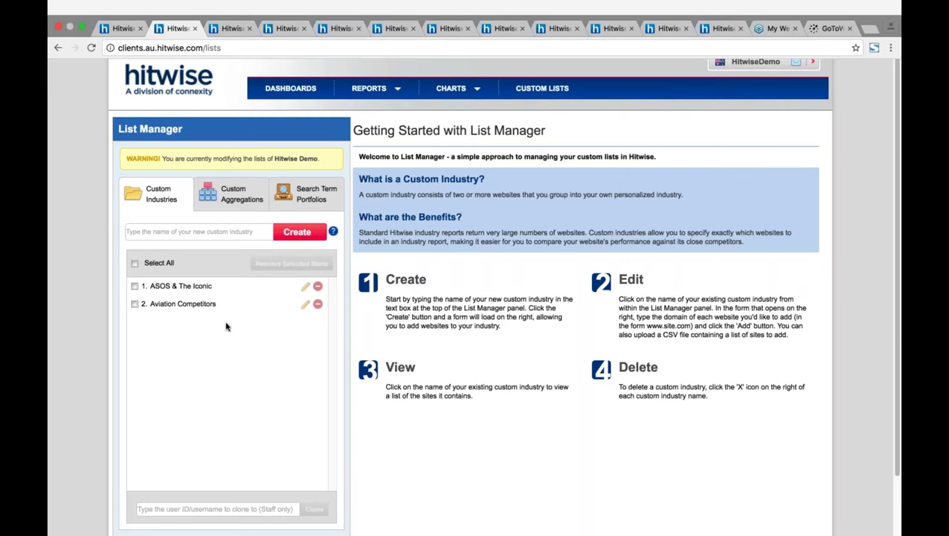
left_click(183, 232)
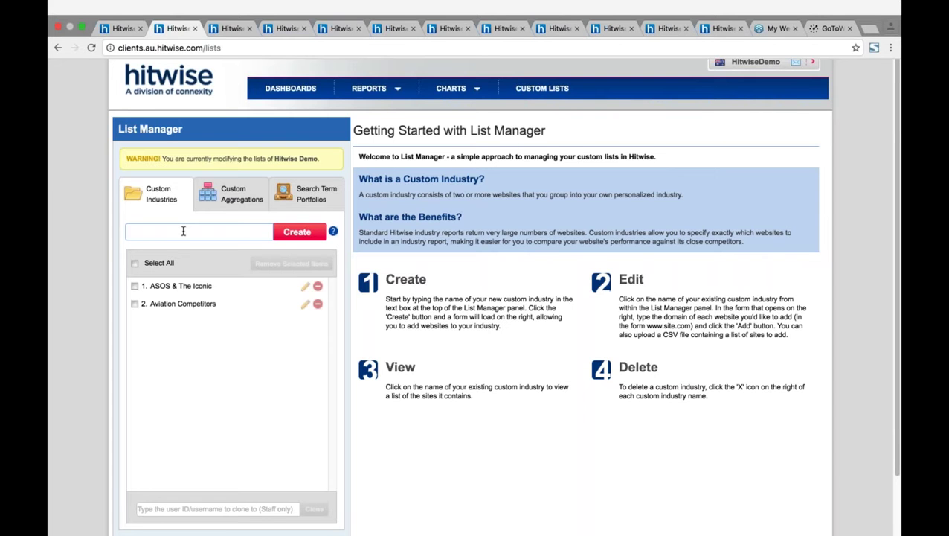
type("Training Webinar")
left_click(297, 231)
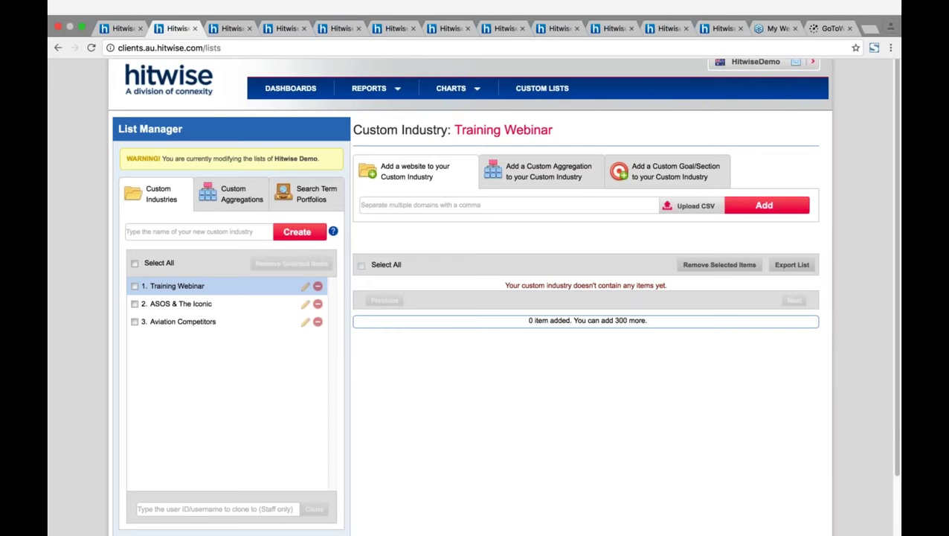
left_click(479, 207)
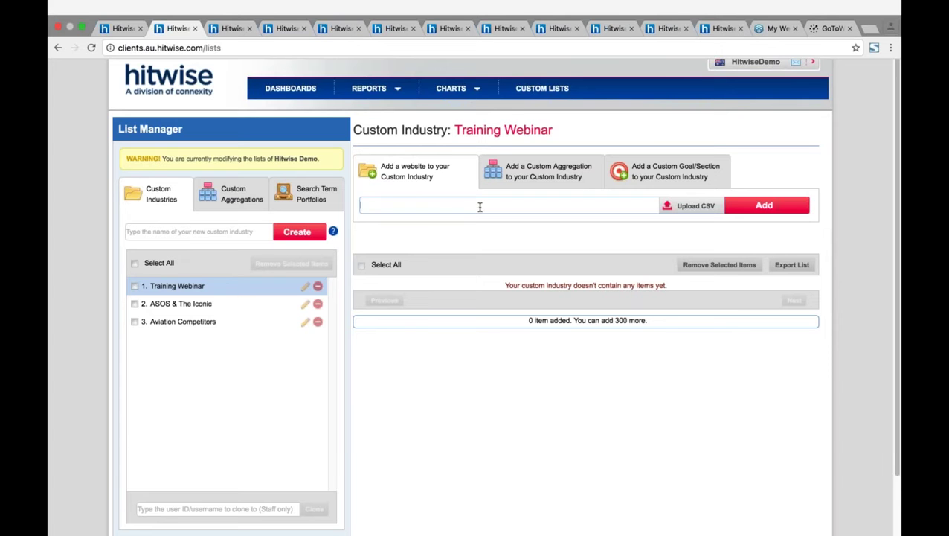
type("www.skyscanner.com.au")
key("Return")
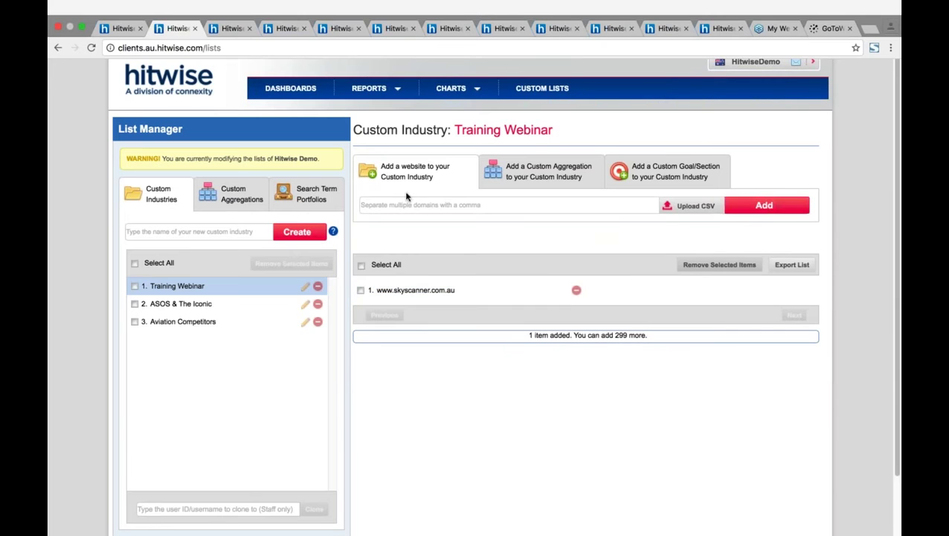
Upload the Aviation Competitors CSV file of websites into the Training Webinar custom industry
left_click(678, 208)
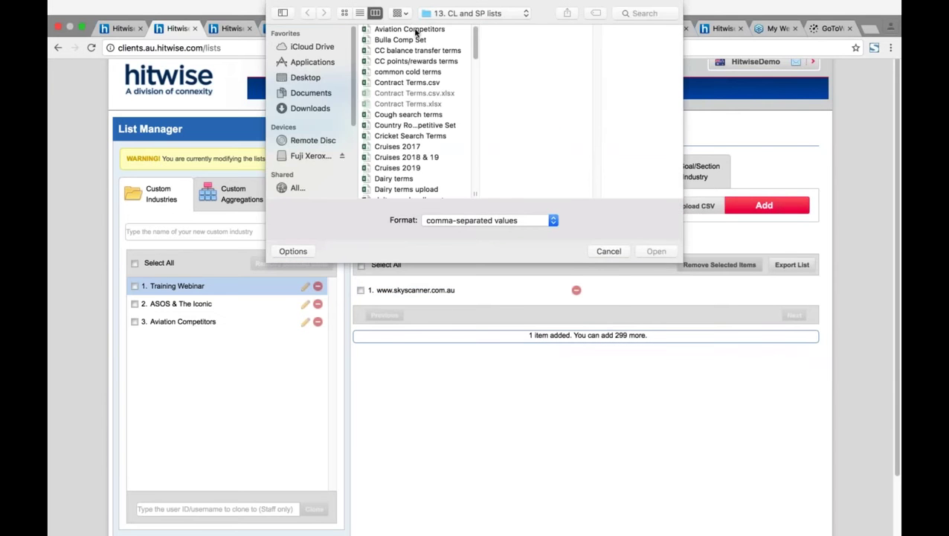
left_click(414, 30)
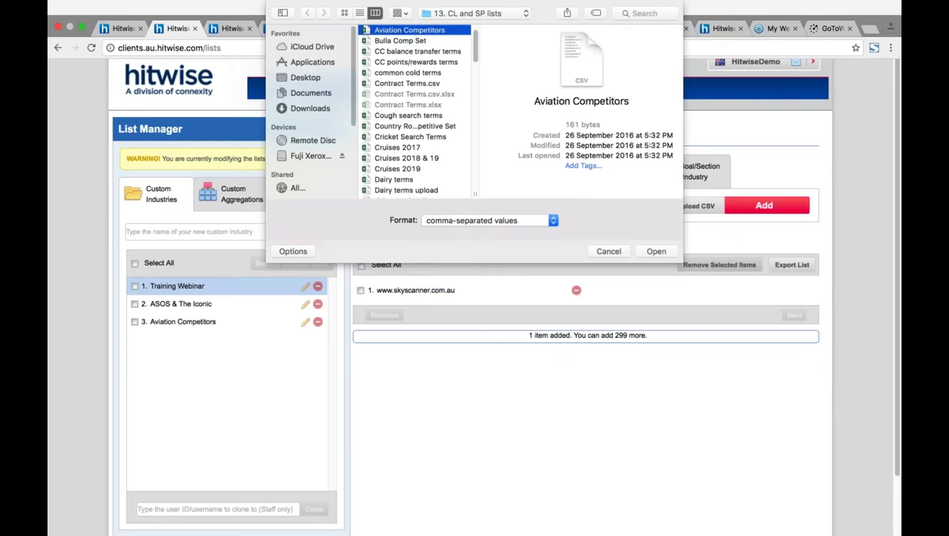
left_click(655, 251)
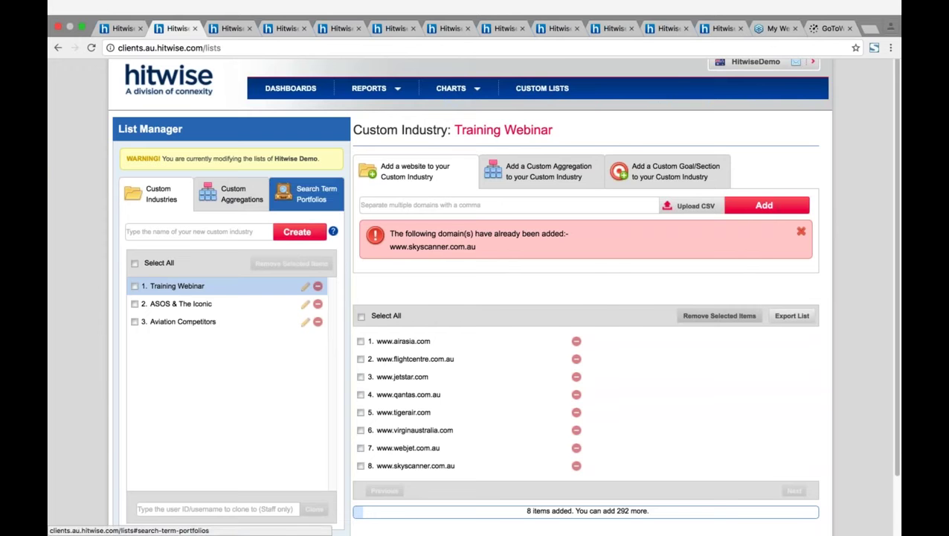
Create a search term portfolio named "Webinar Training"
left_click(322, 204)
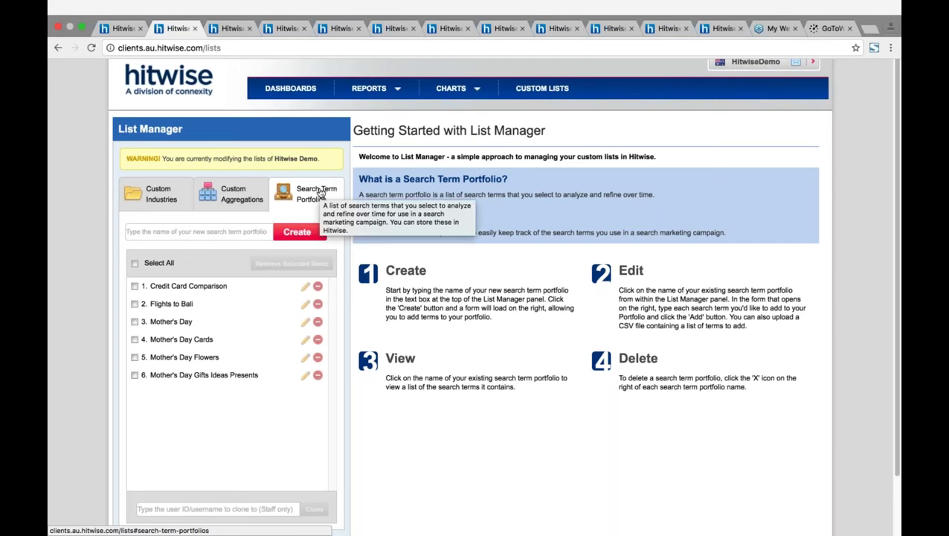
left_click(174, 231)
type("w")
key("BackSpace")
type("We")
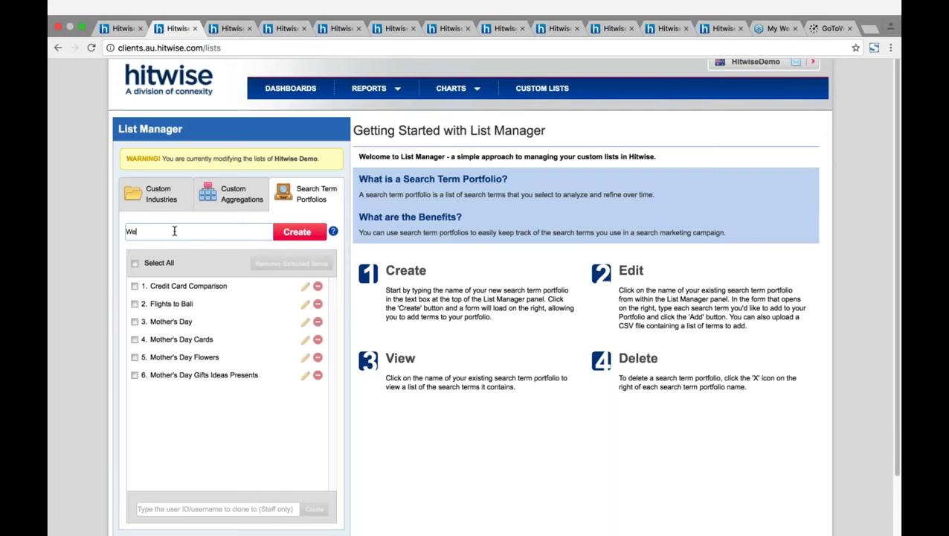
type("binar Training")
key("Return")
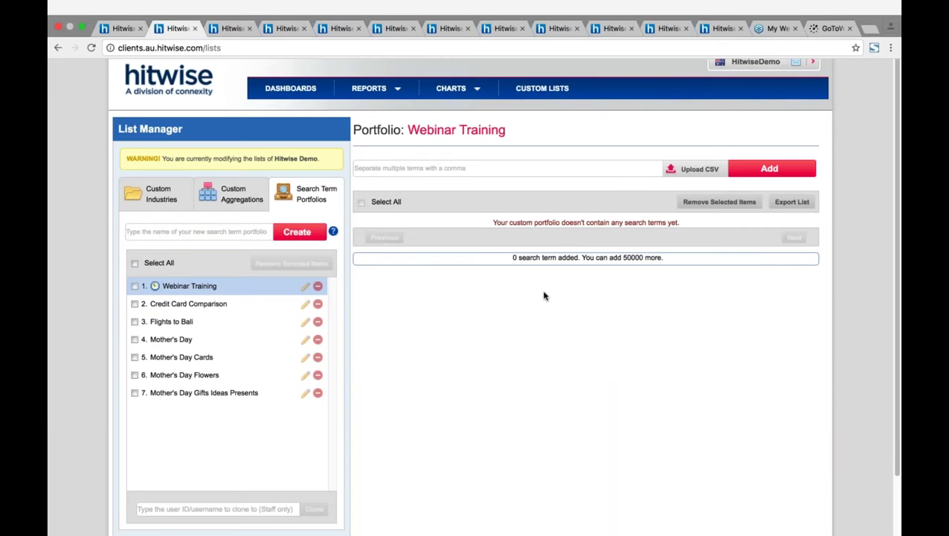
Import the search terms from the Flights to Europe CSV file into the Webinar Training portfolio
left_click(453, 167)
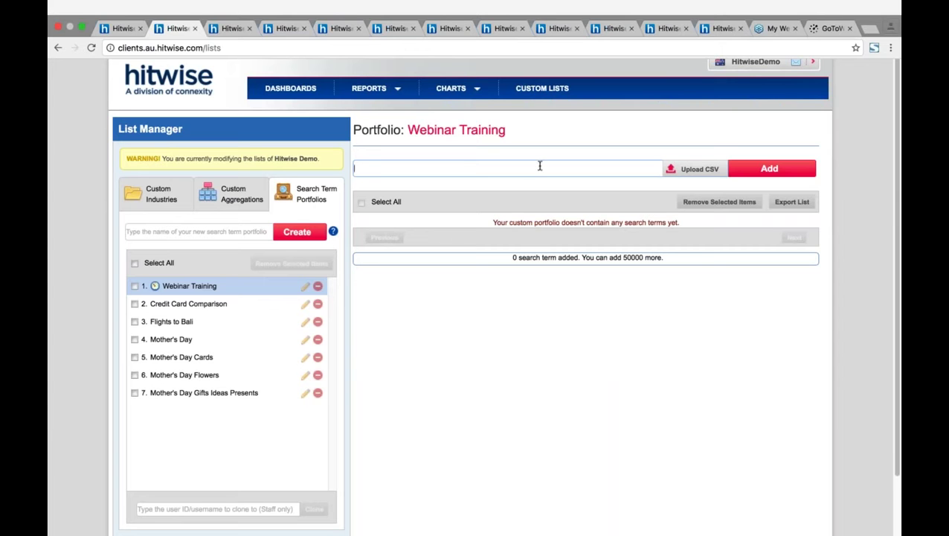
left_click(689, 171)
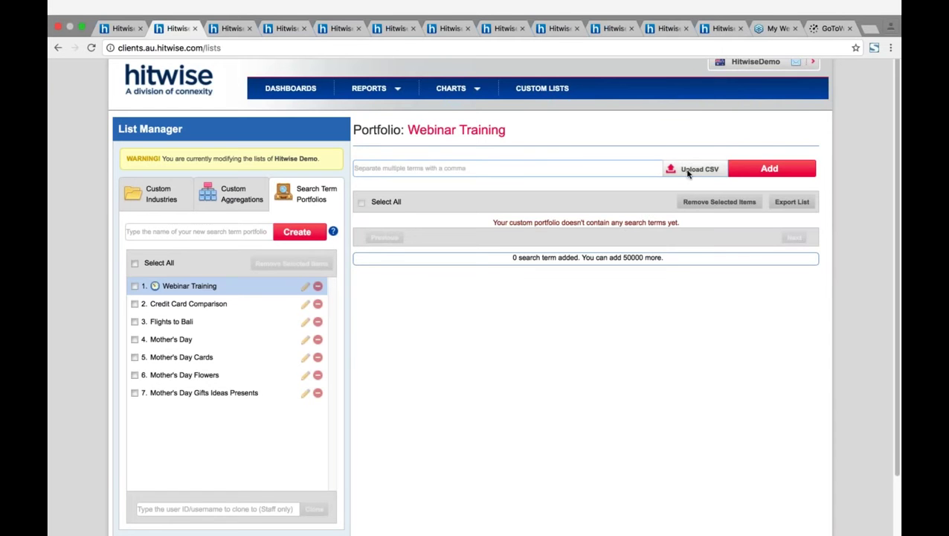
scroll(427, 137, "down", 5)
left_click(408, 98)
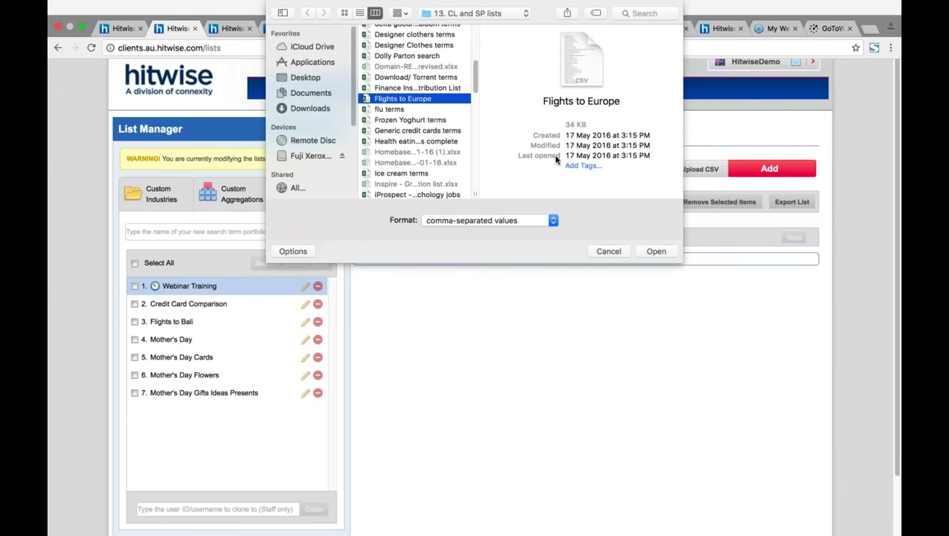
left_click(655, 252)
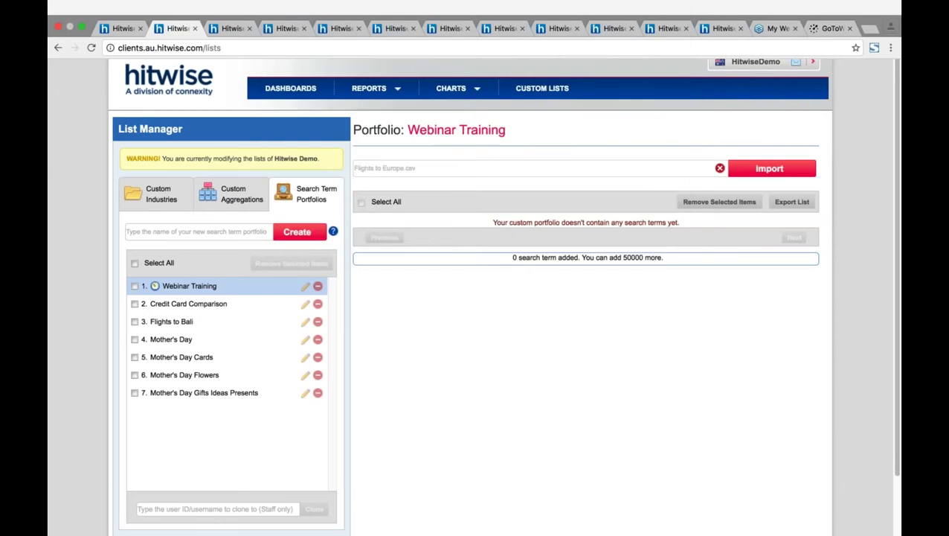
left_click(769, 170)
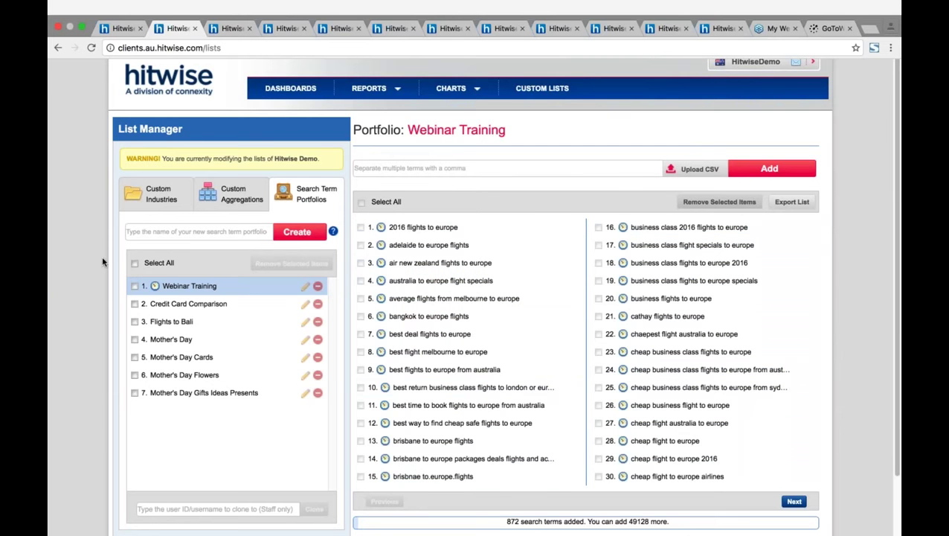
Switch to the already open Rankings Report for Skyscanner Australia
mouse_move(156, 287)
left_click(215, 29)
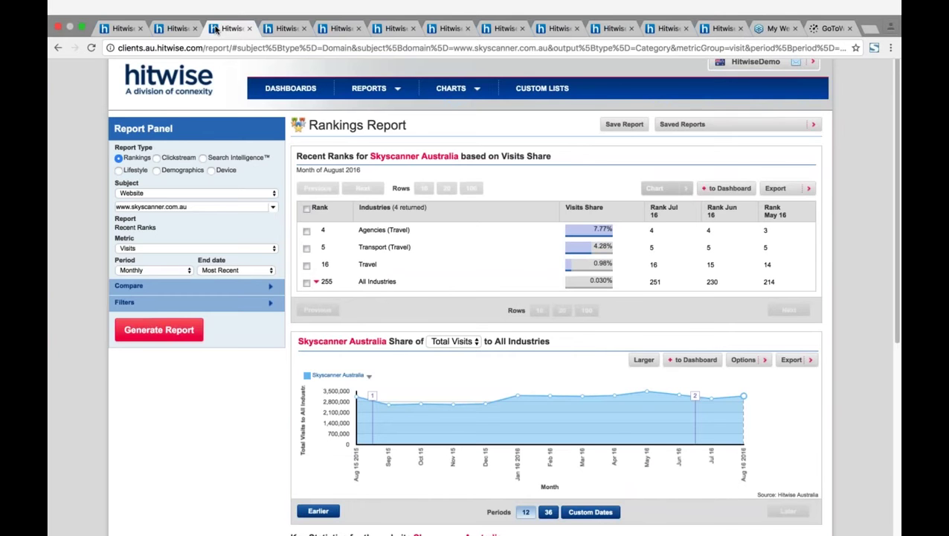
mouse_move(383, 90)
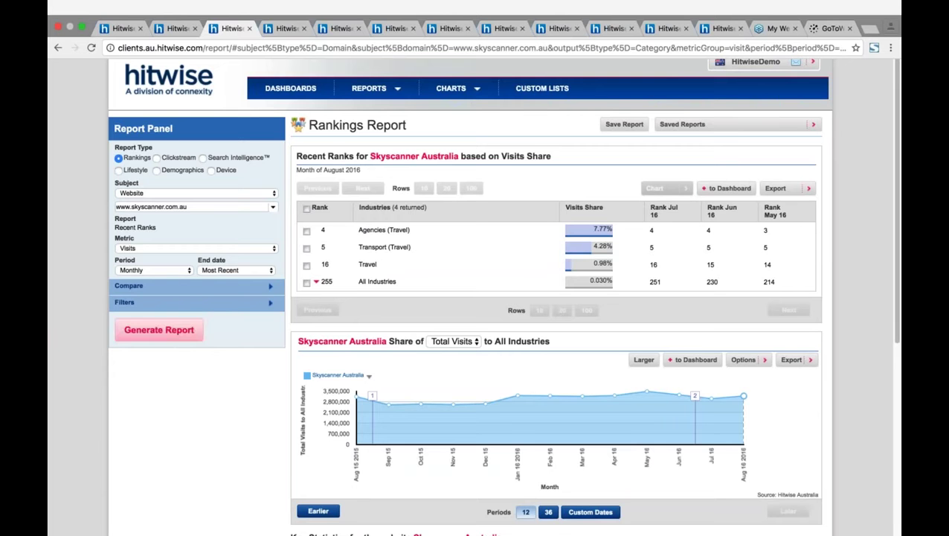
left_click(180, 194)
left_click(180, 193)
left_click(223, 204)
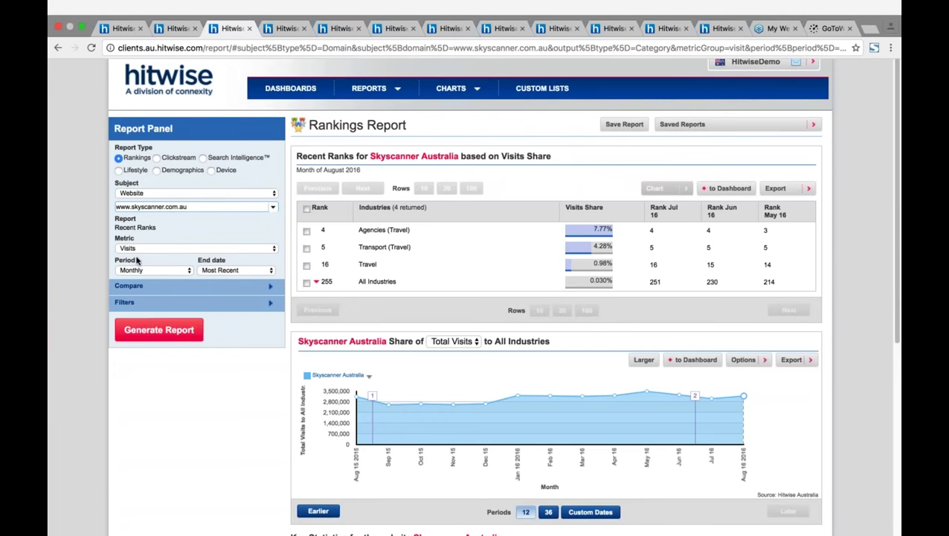
left_click(193, 248)
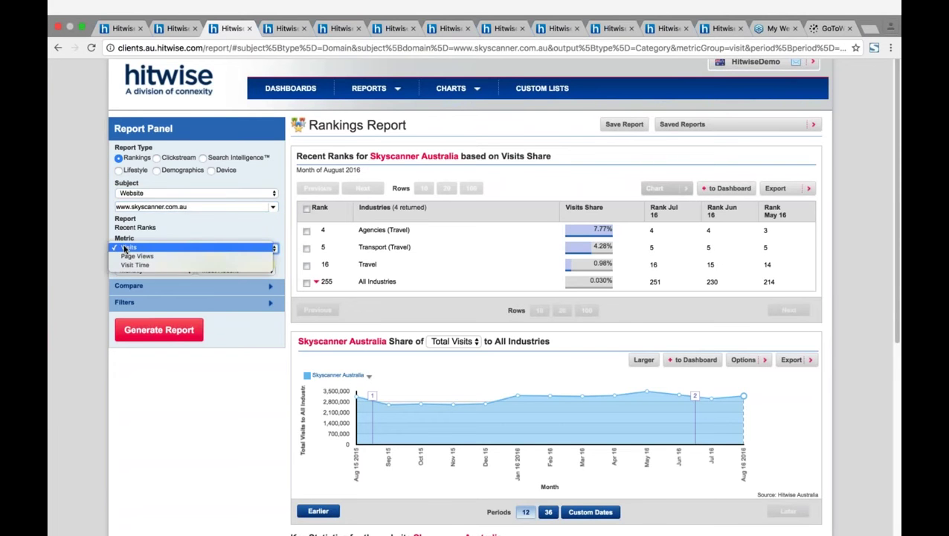
left_click(147, 240)
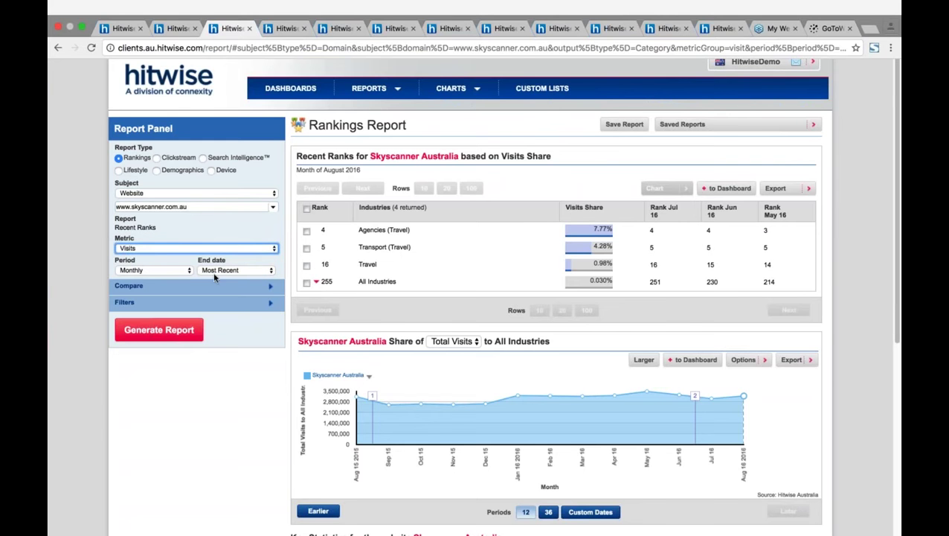
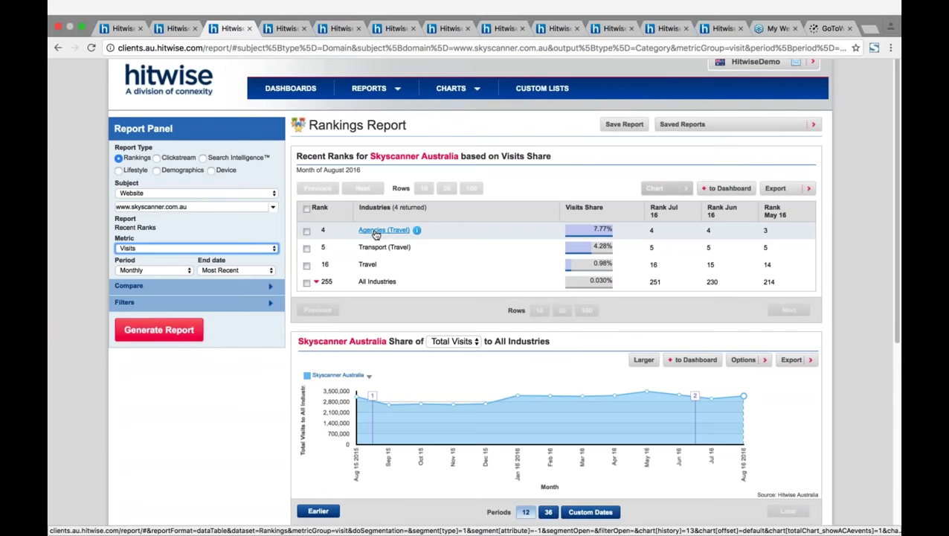
Open the website rankings for the Agencies (Travel) industry and check which end dates and periods the report offers
left_click(376, 234)
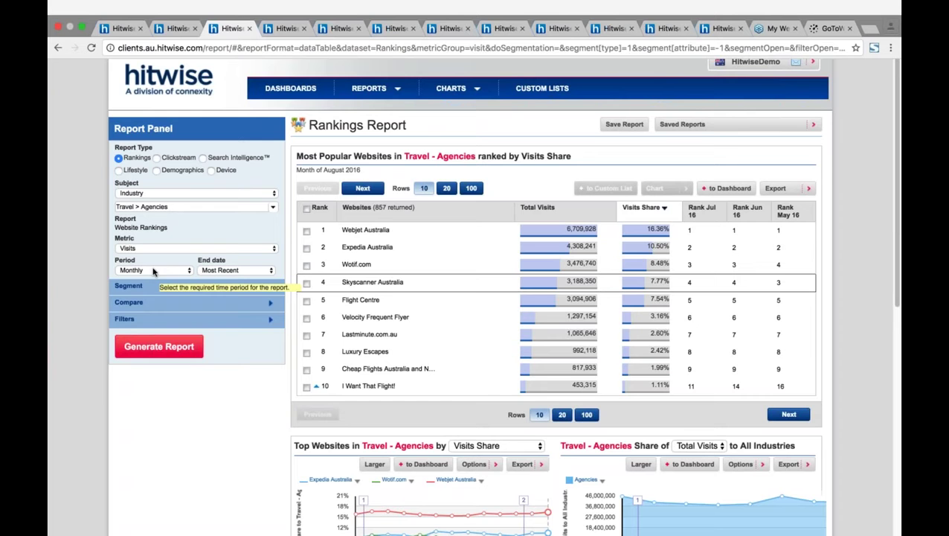
left_click(232, 271)
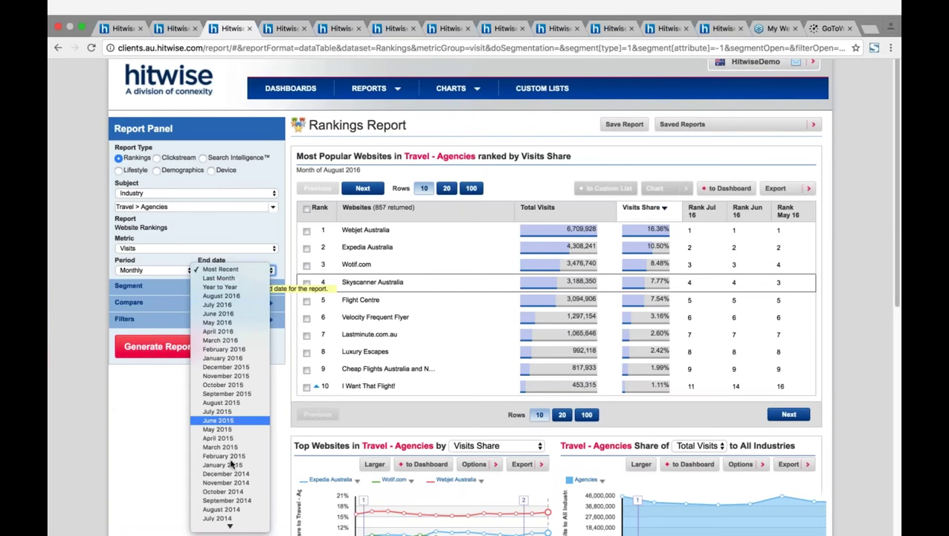
left_click(145, 407)
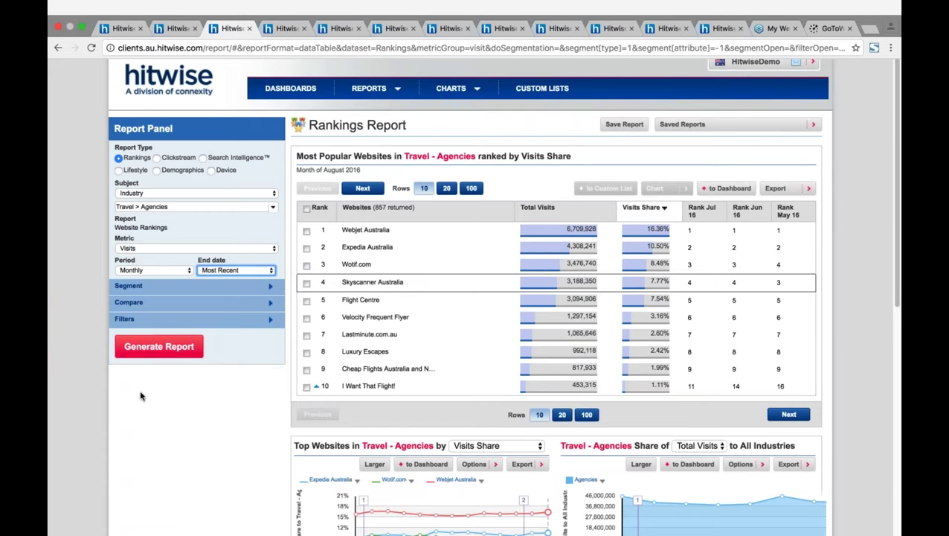
left_click(155, 271)
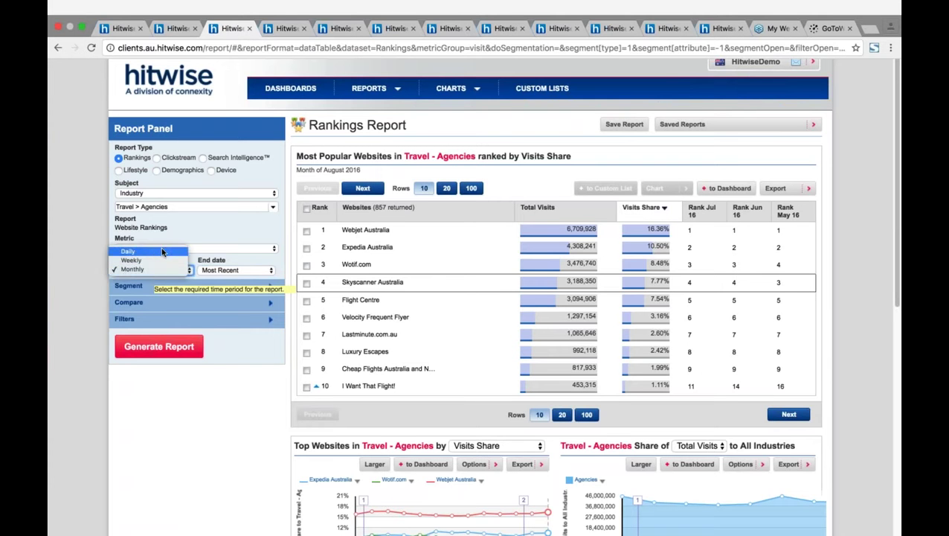
left_click(208, 407)
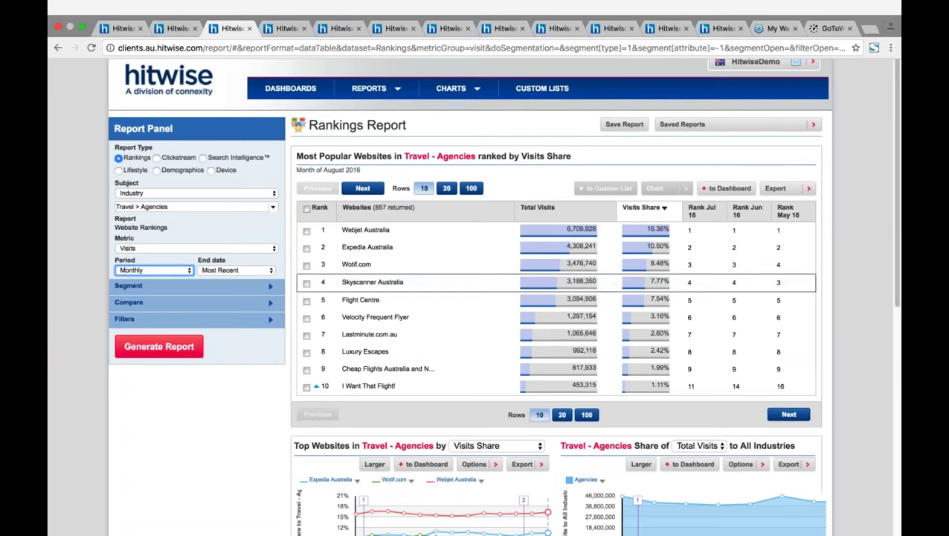
Select all ten listed Travel - Agencies websites and export the selected rows
mouse_move(449, 283)
left_click(809, 188)
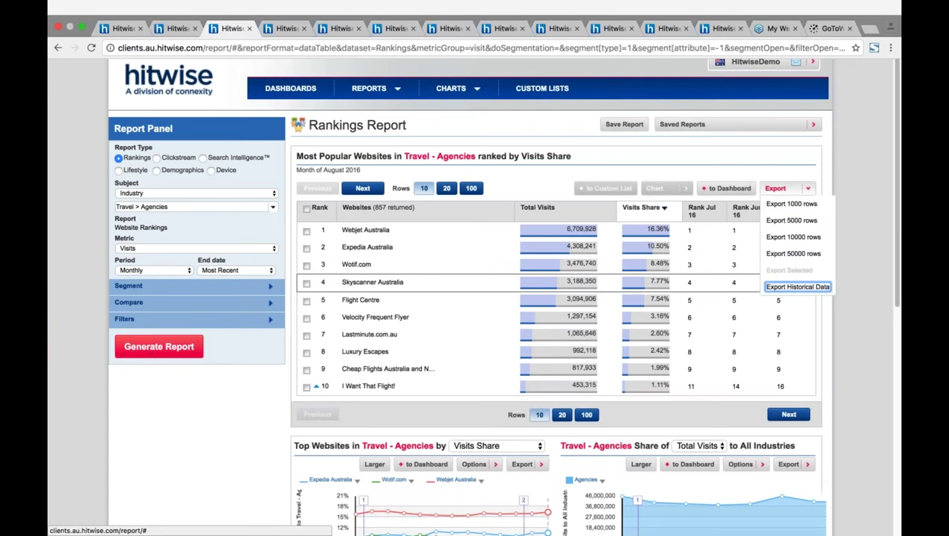
left_click(306, 208)
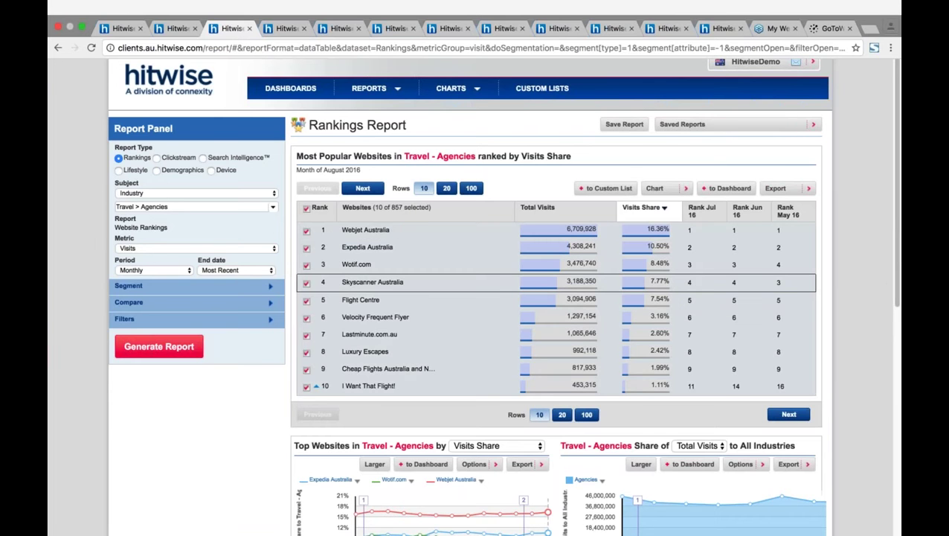
left_click(807, 187)
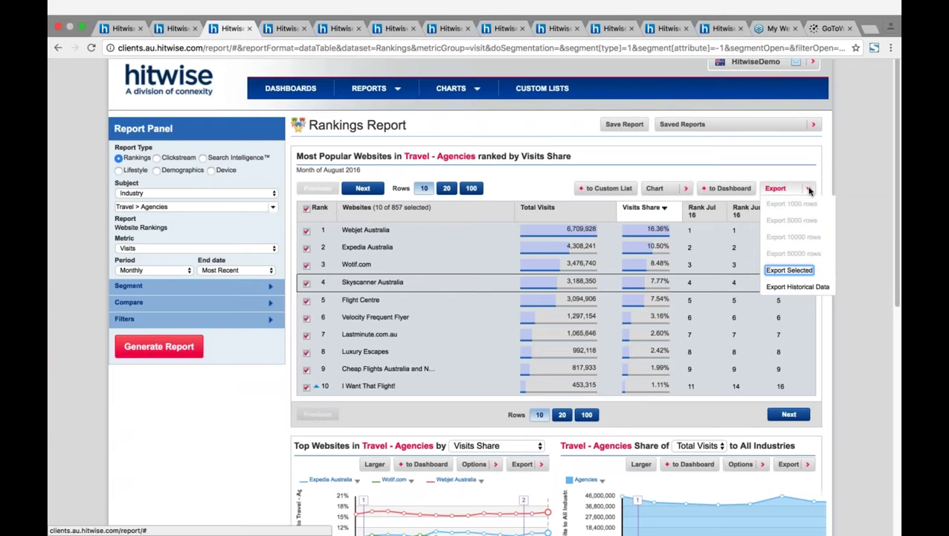
left_click(793, 272)
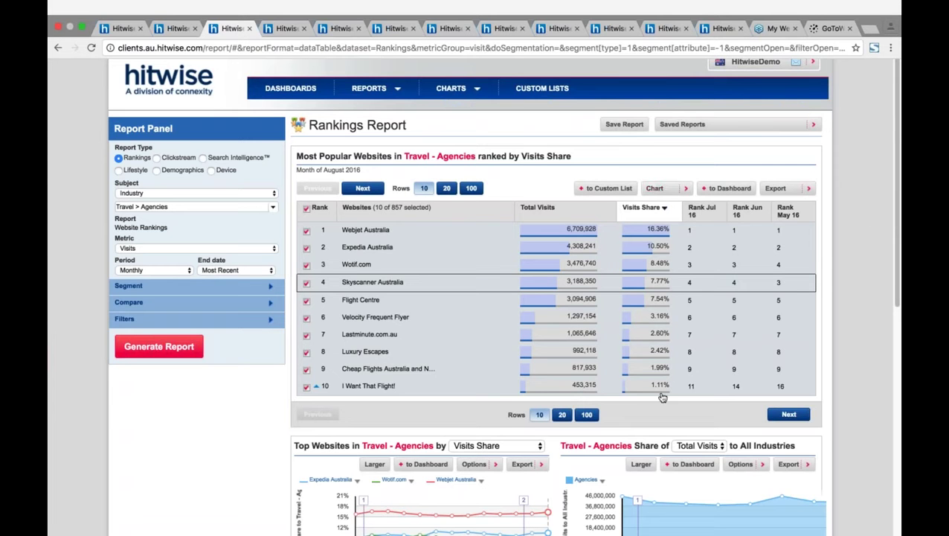
Chart only the top five ranked Travel - Agencies websites, Webjet Australia through Flight Centre, and enlarge the chart
scroll(662, 398, "down", 2)
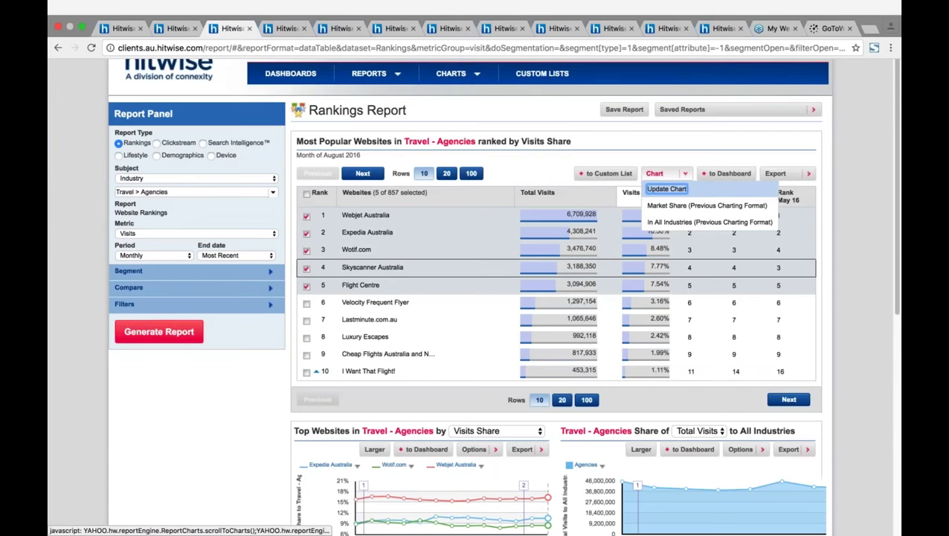
left_click(666, 189)
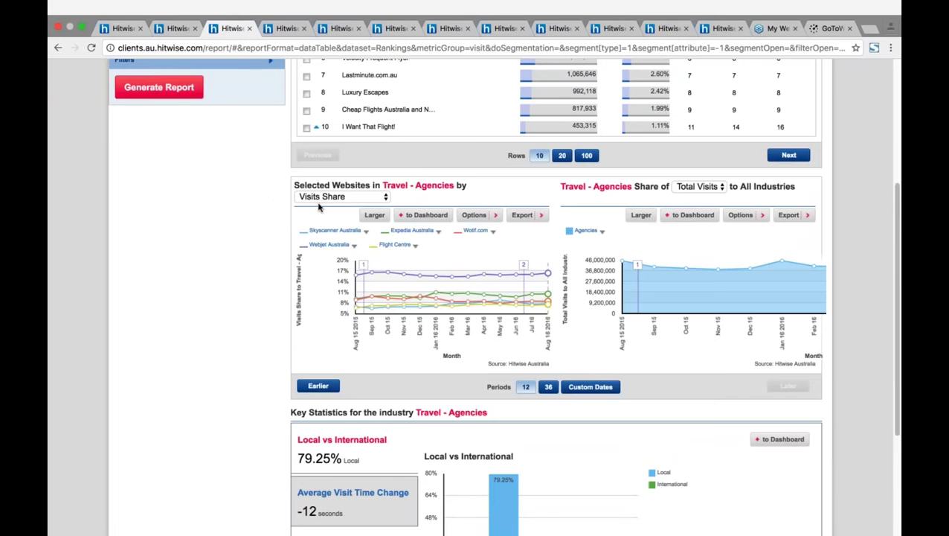
left_click(374, 215)
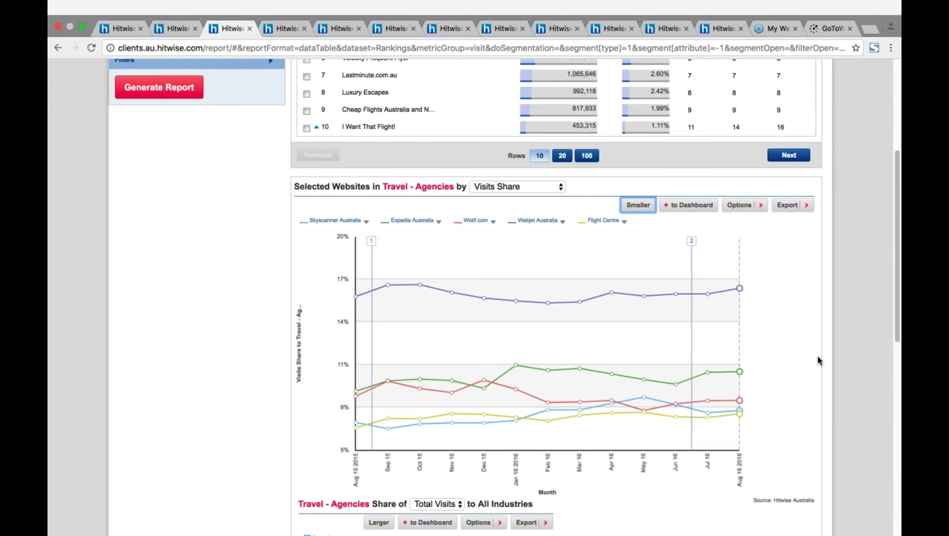
scroll(788, 348, "down", 1)
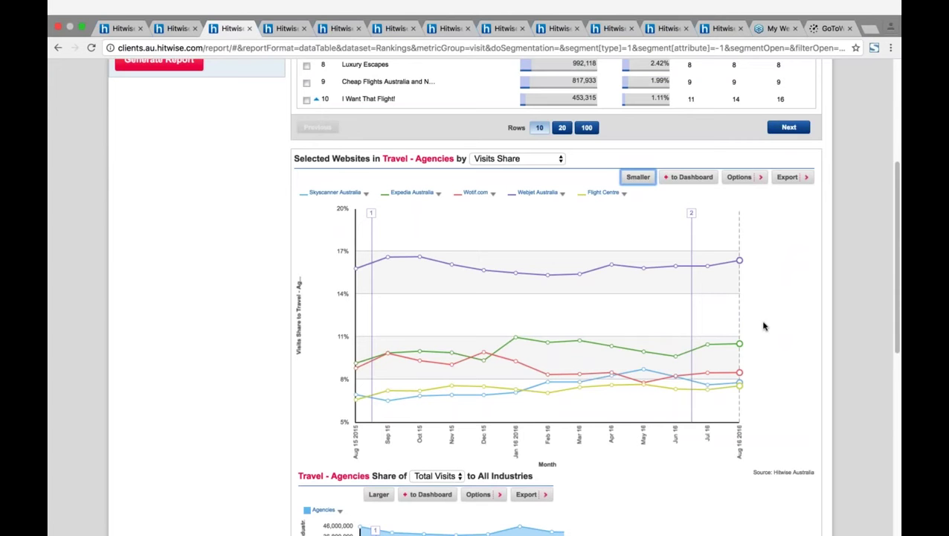
View the selected websites chart by Total Visits and restore the enlarged Visits Share chart
left_click(540, 158)
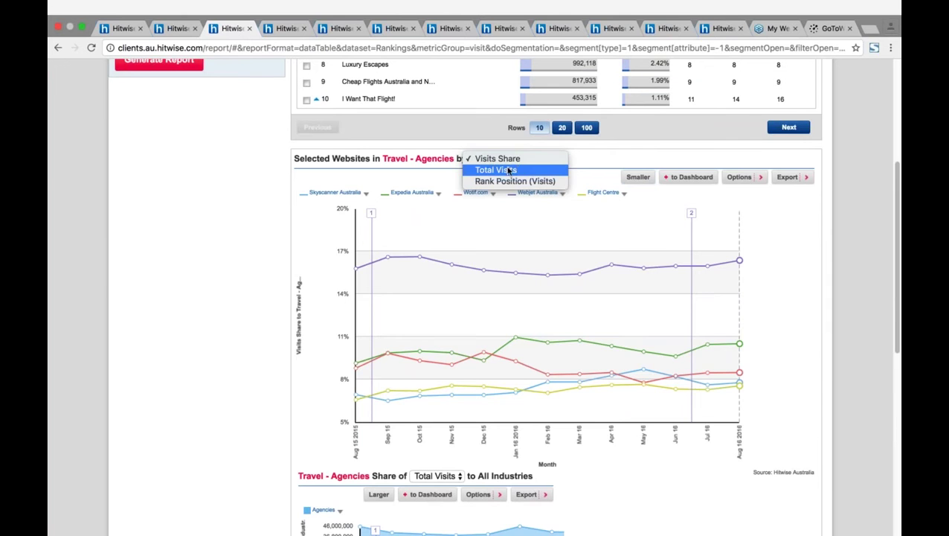
left_click(509, 170)
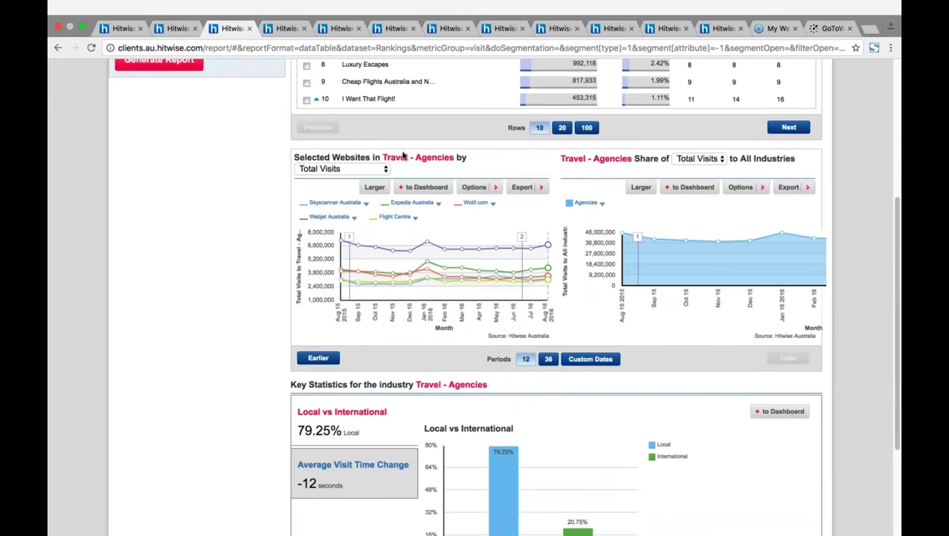
left_click(380, 169)
left_click(381, 185)
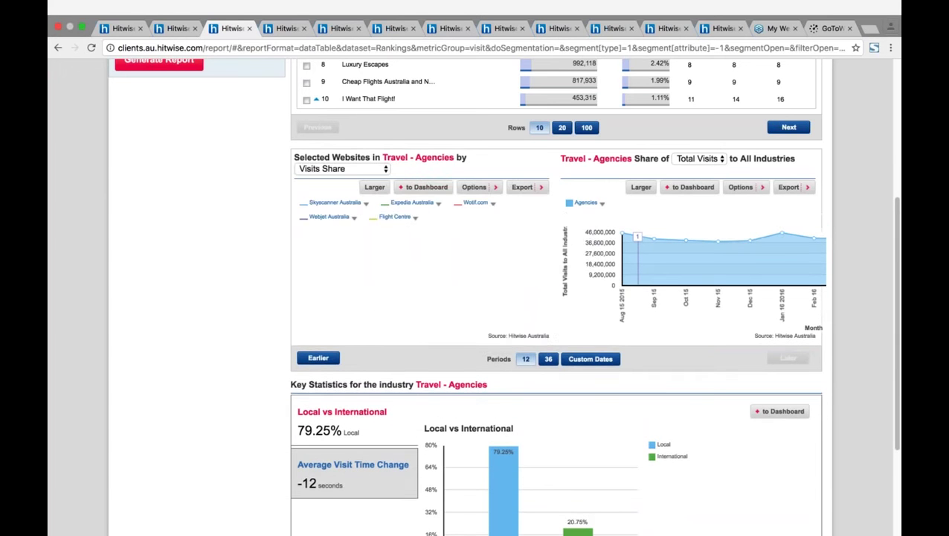
left_click(369, 189)
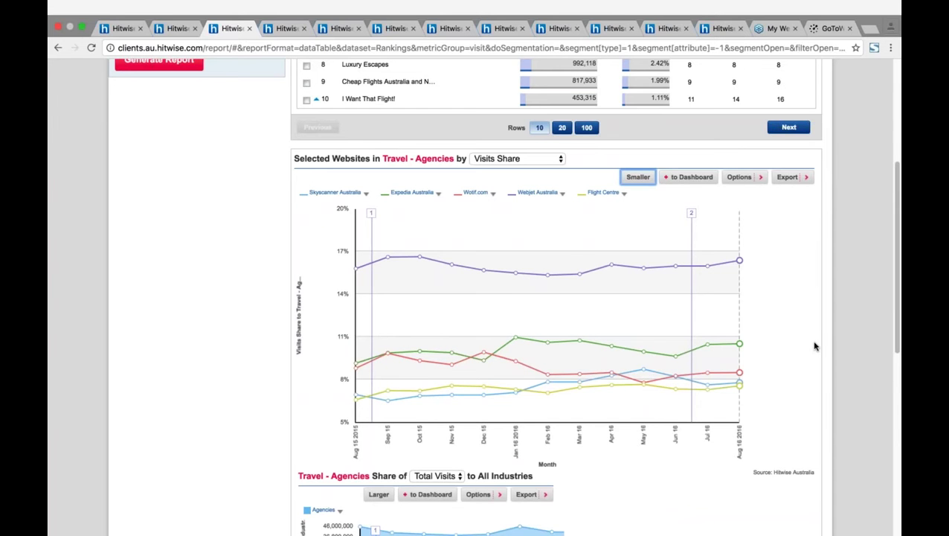
Enlarge the chart of the Travel - Agencies share of Total Visits to All Industries
scroll(815, 346, "down", 10)
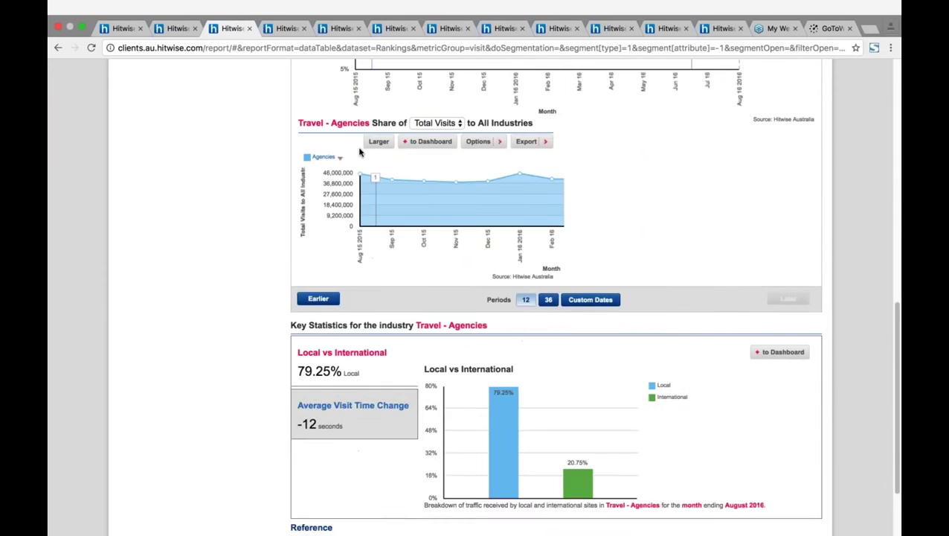
left_click(379, 142)
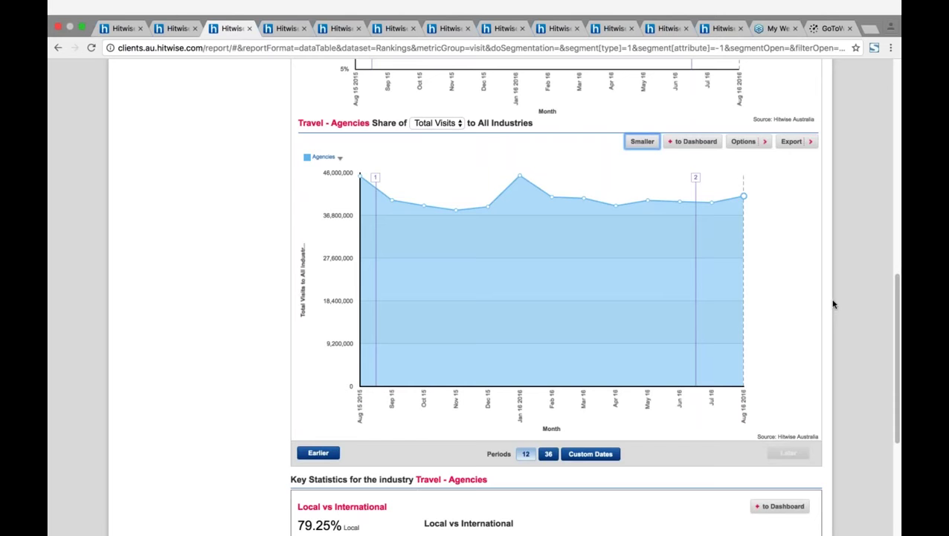
scroll(822, 305, "up", 1)
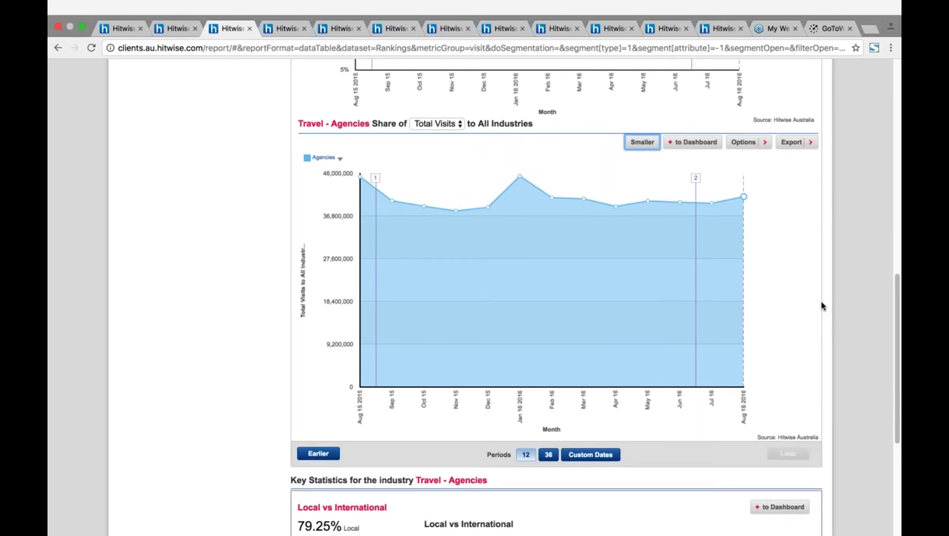
scroll(822, 306, "up", 3)
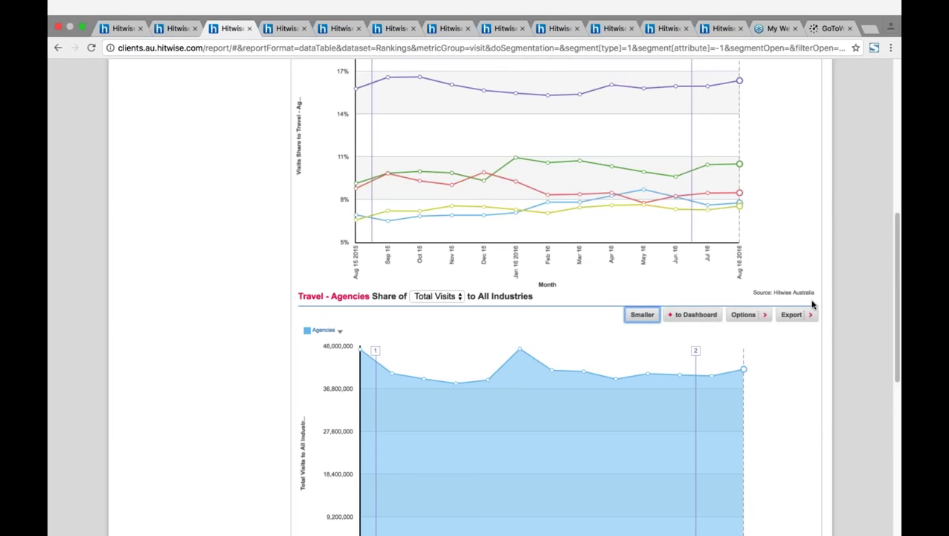
scroll(813, 304, "up", 7)
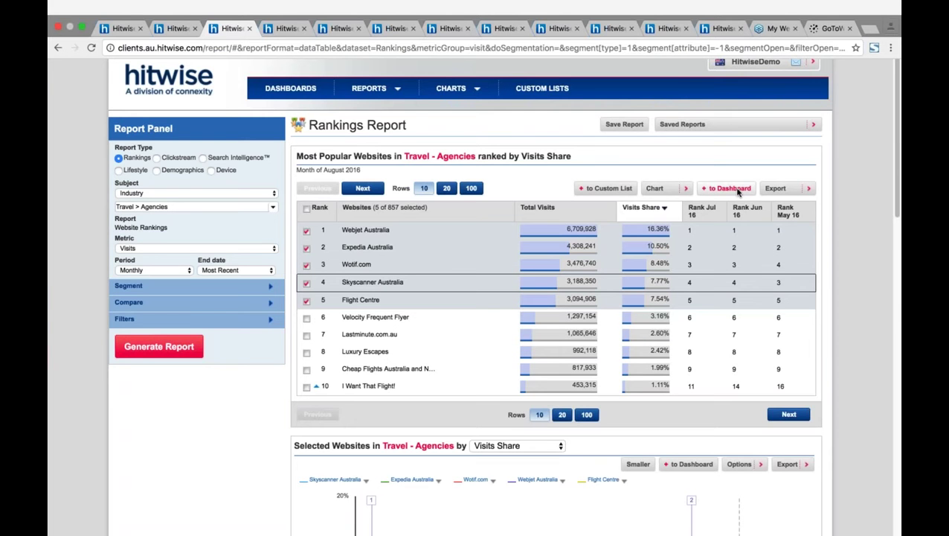
left_click(729, 188)
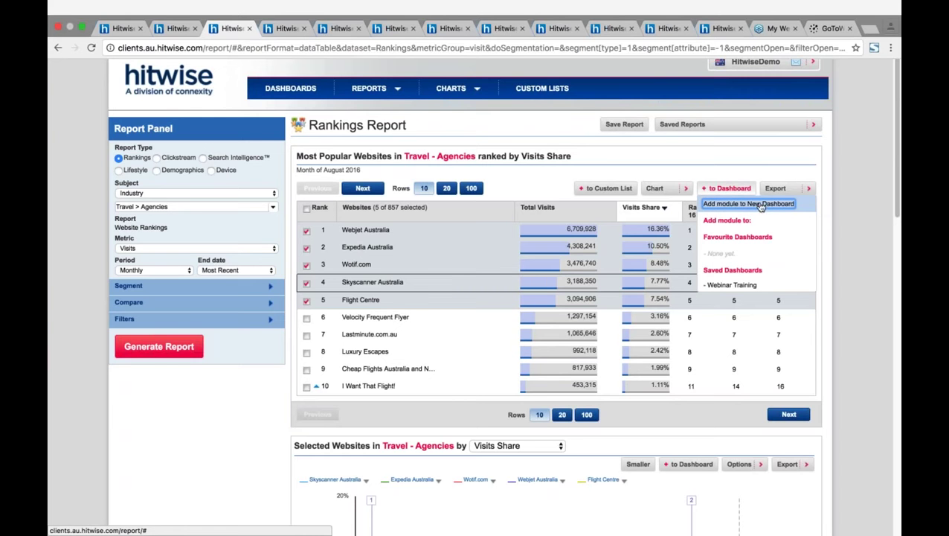
left_click(757, 204)
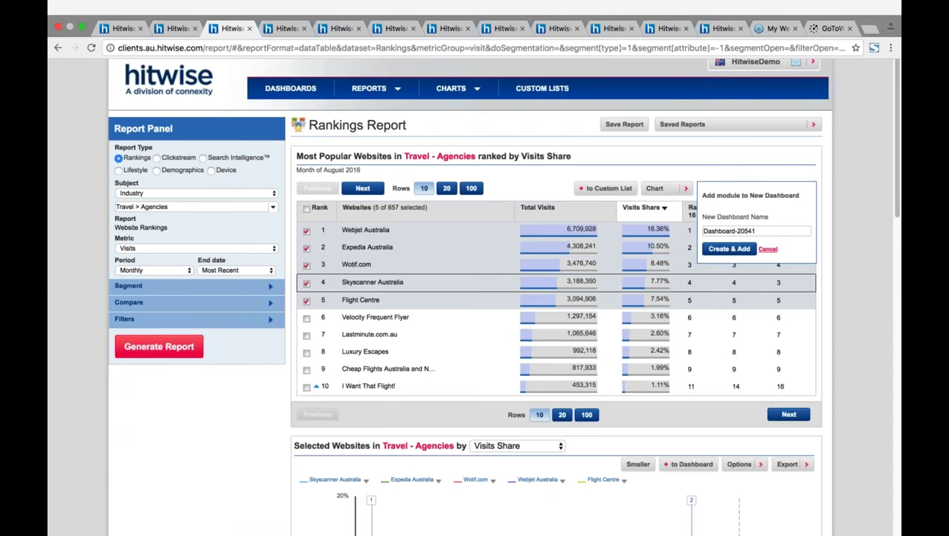
left_click(768, 249)
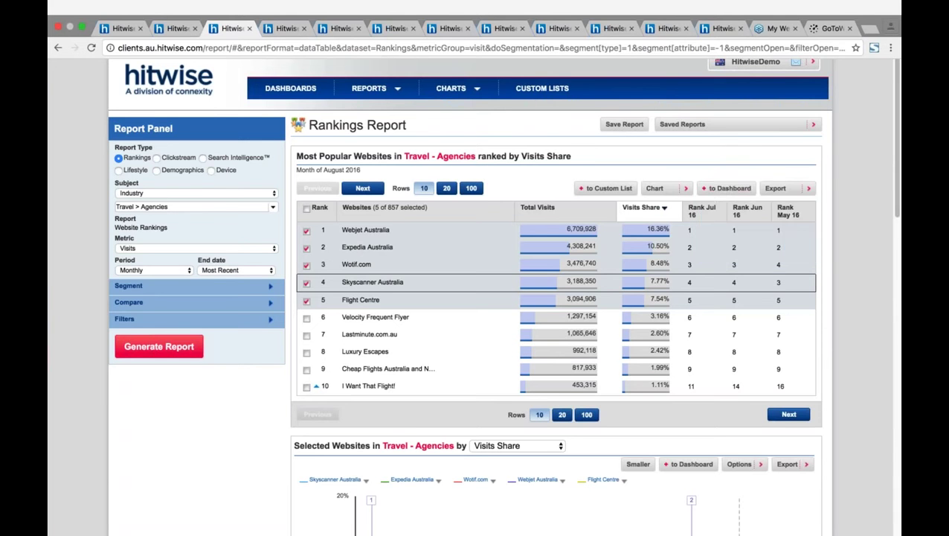
Add the Most Popular Websites in Travel - Agencies table to the saved Webinar Training dashboard and show that dashboard
left_click(729, 188)
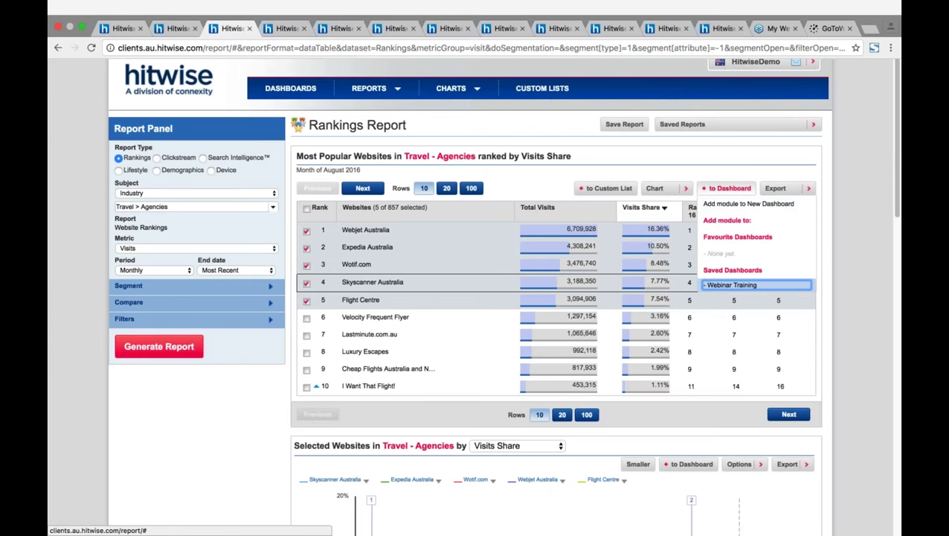
left_click(744, 285)
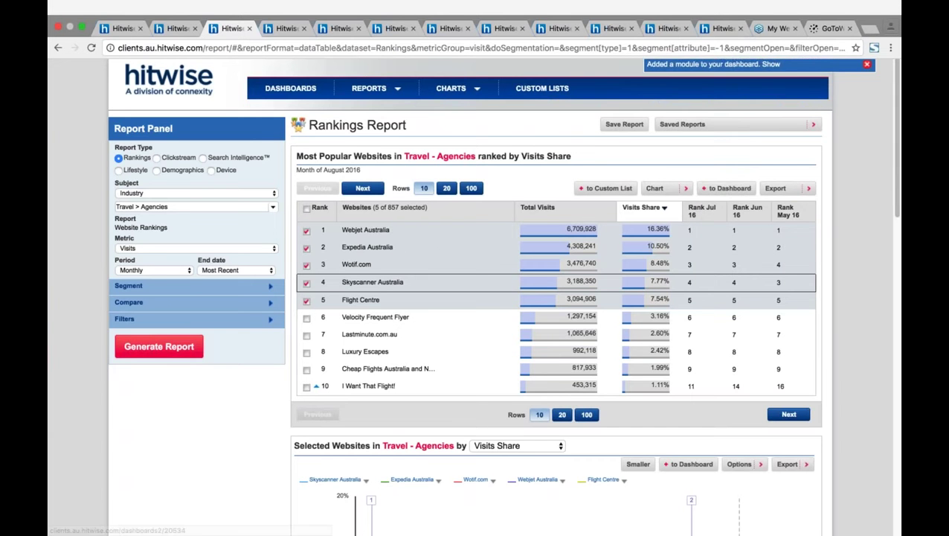
left_click(771, 64)
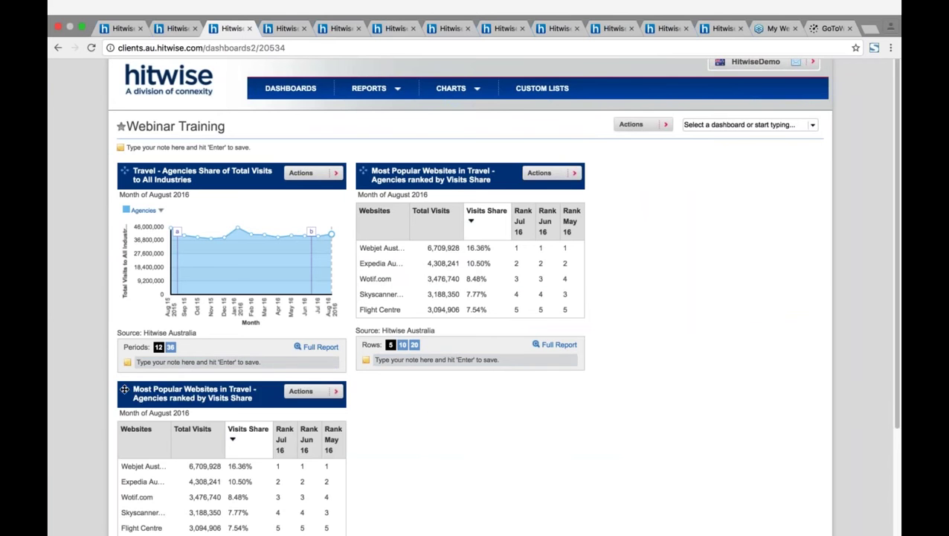
Move the second-row Most Popular Websites module into the empty third column of the Webinar Training dashboard's first row
left_click_drag(193, 393, 694, 192)
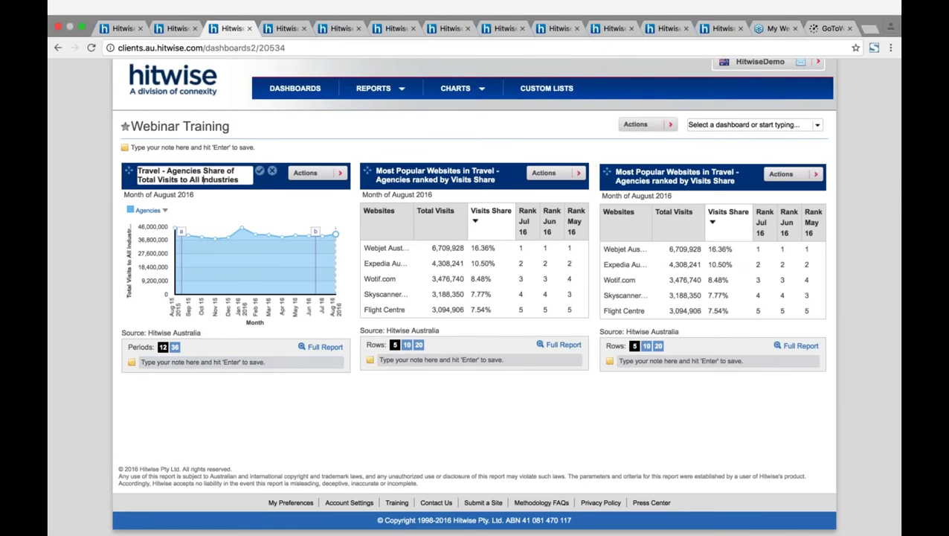
left_click(334, 414)
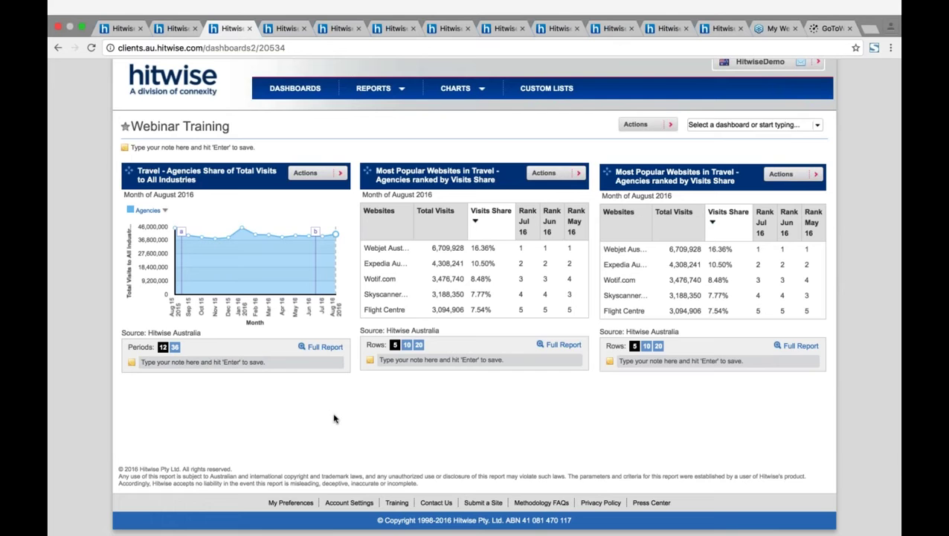
From the Travel - Agencies rankings, create a custom industry named travel Aggregators containing Expedia Australia, Wotif.com, Skyscanner Australia and Lastminute.com.au
left_click(59, 48)
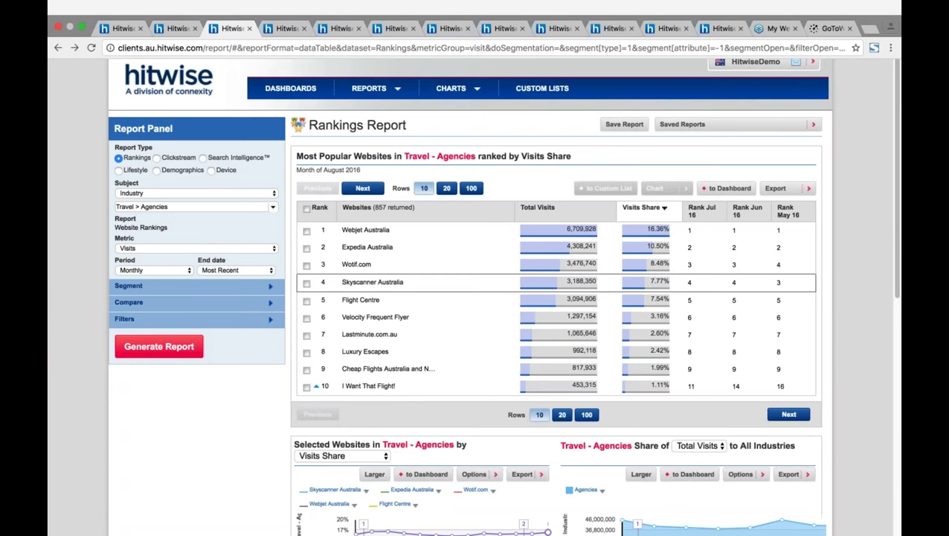
left_click(307, 248)
left_click(306, 265)
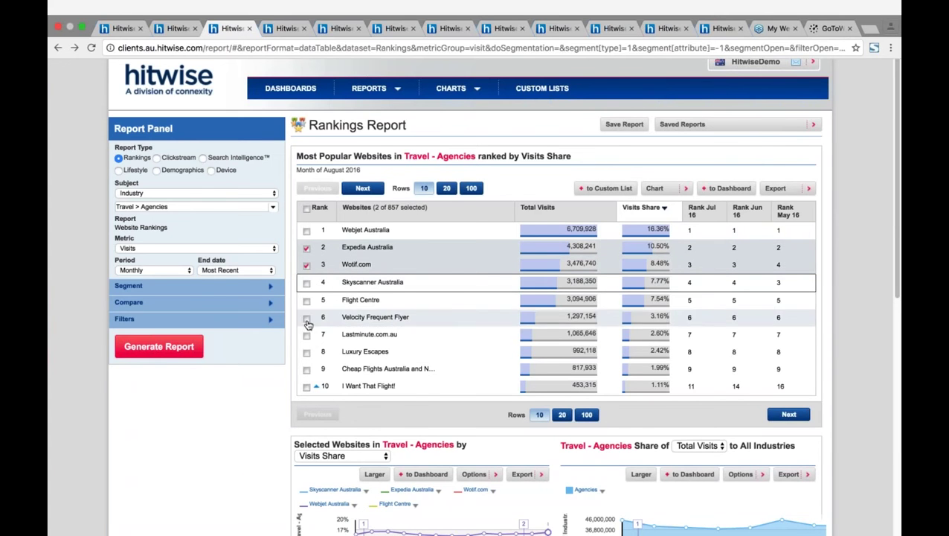
left_click(306, 283)
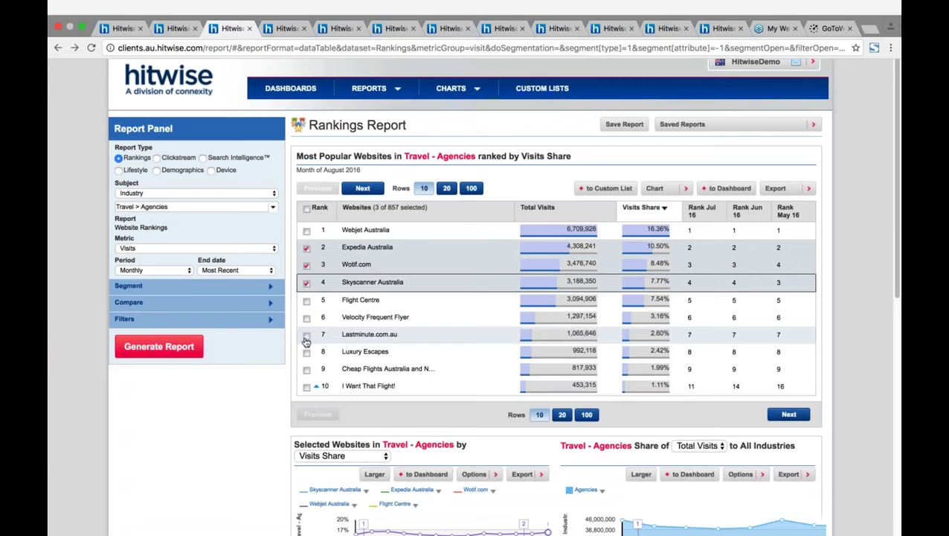
left_click(306, 337)
left_click(605, 189)
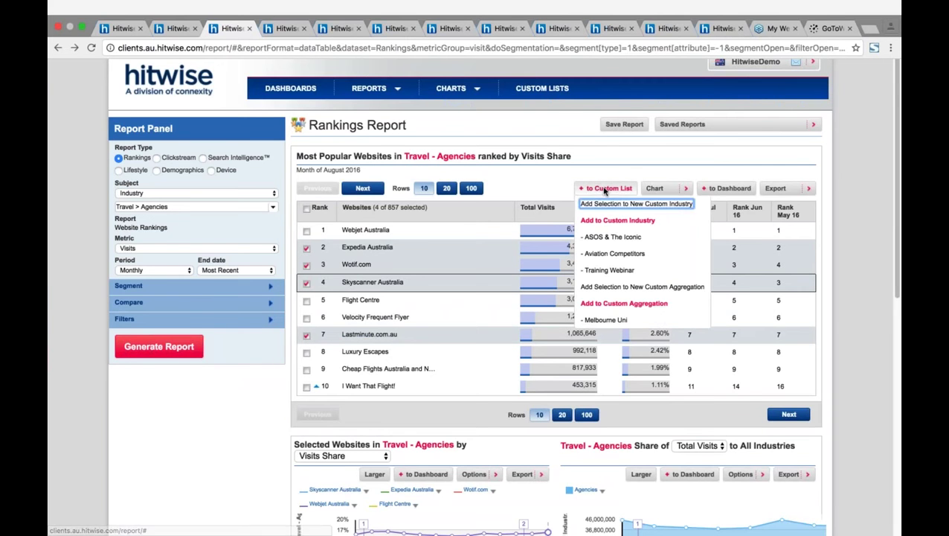
left_click(637, 205)
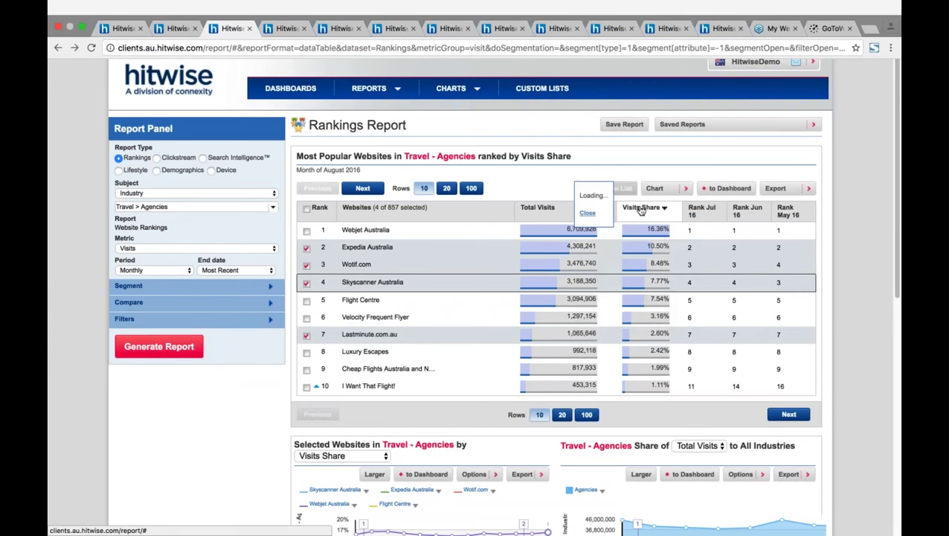
type("travel ")
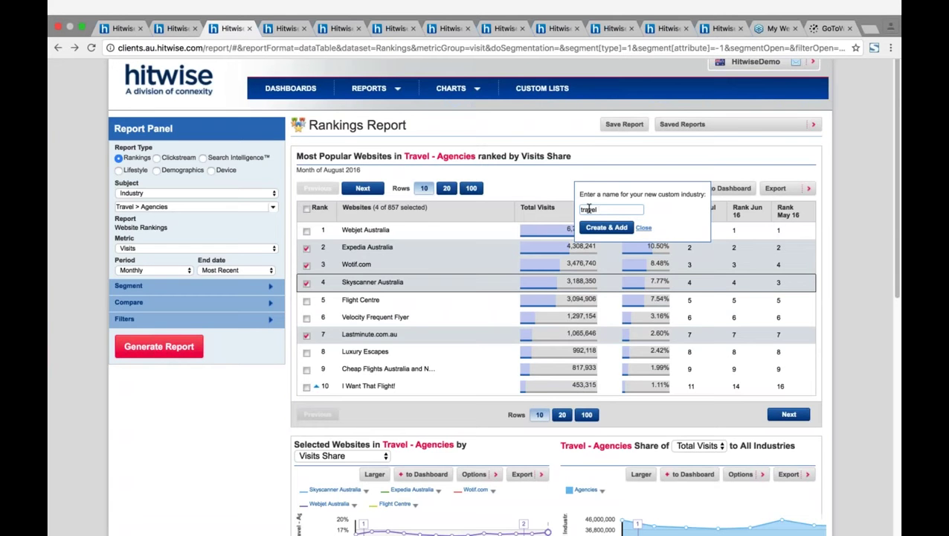
type("Aggre")
type("aators")
left_click(606, 227)
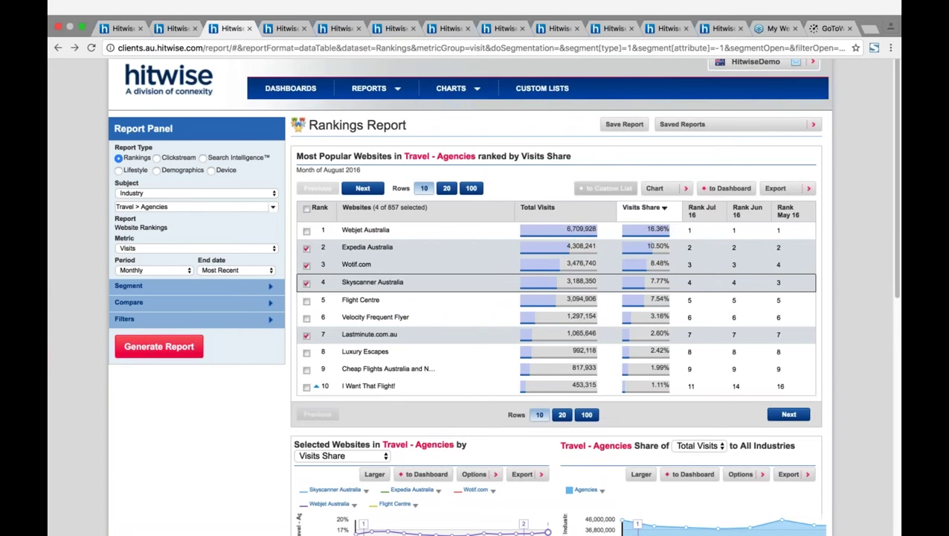
left_click(612, 189)
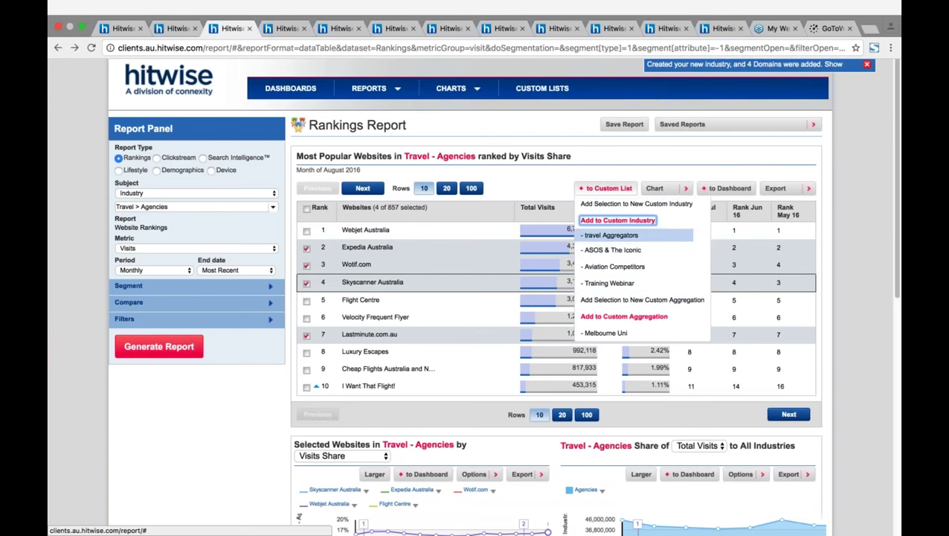
left_click(861, 243)
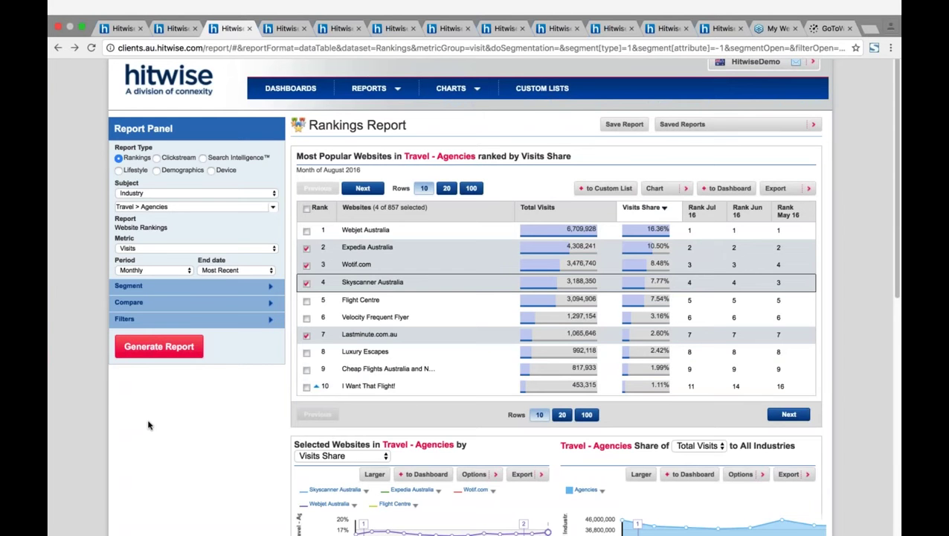
Expand the comparison settings of the Travel - Agencies rankings report
left_click(138, 308)
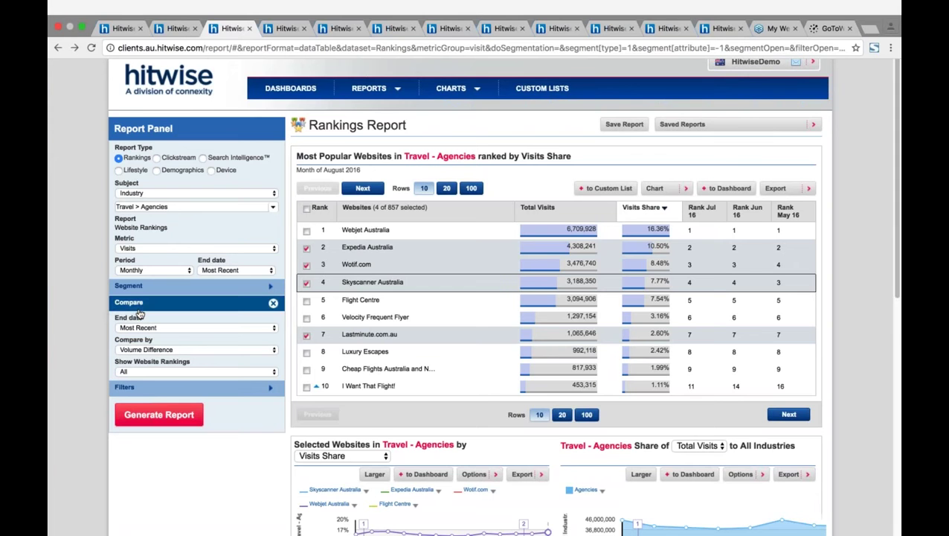
left_click(207, 195)
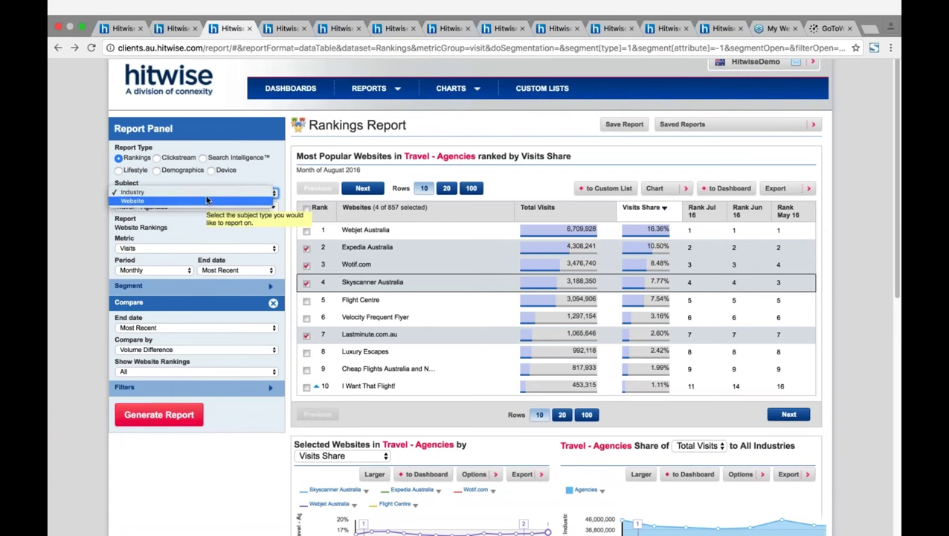
left_click(204, 201)
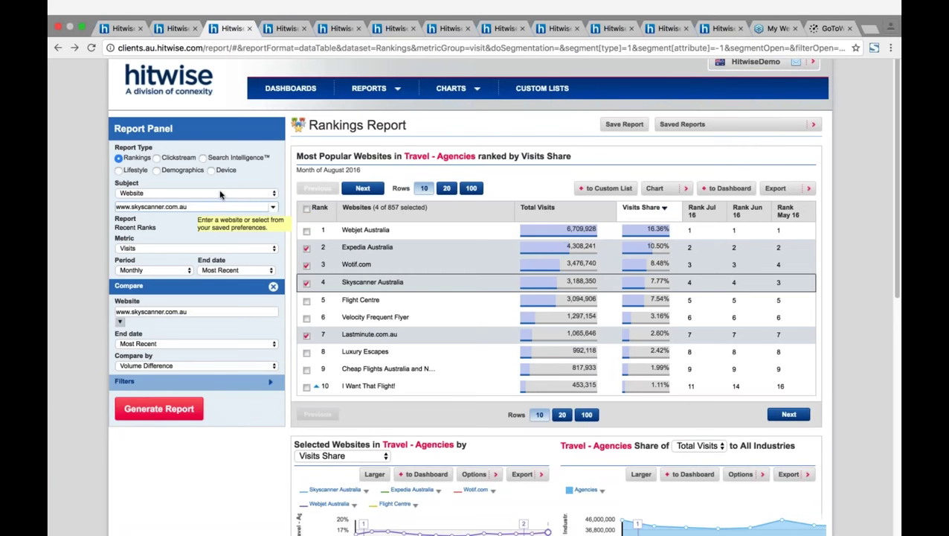
left_click(220, 195)
left_click(223, 185)
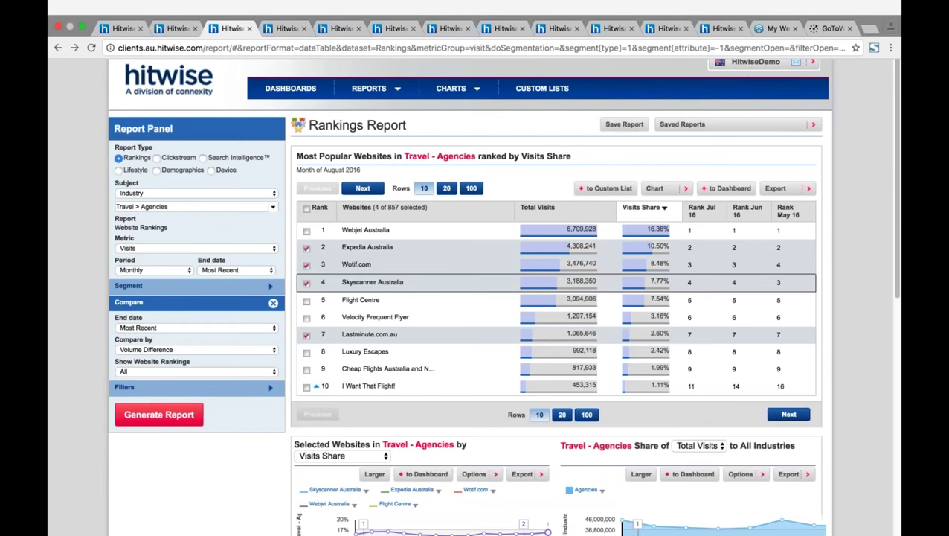
Generate the rankings report for the Lifestyle > Blogs and Personal Websites industry, compared with Last Month
key("super+a")
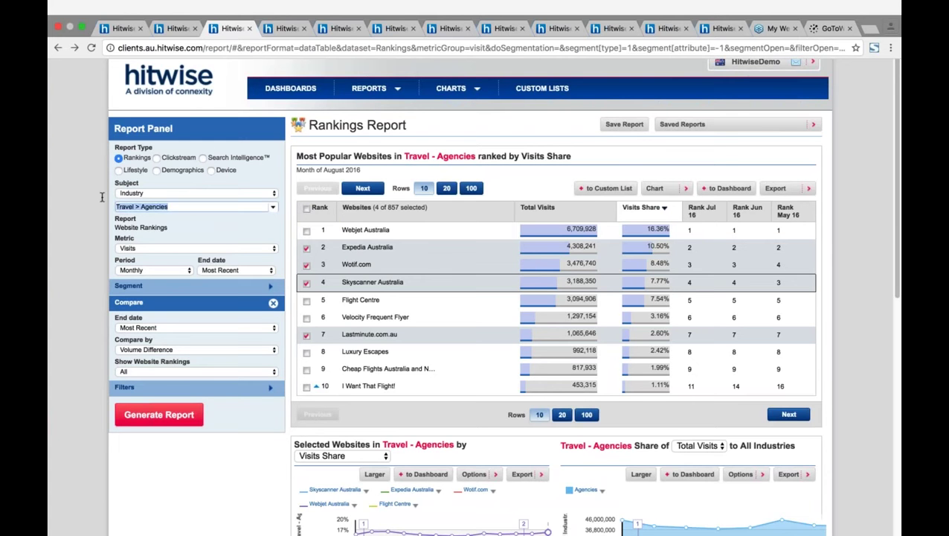
type("blogs")
left_click(154, 247)
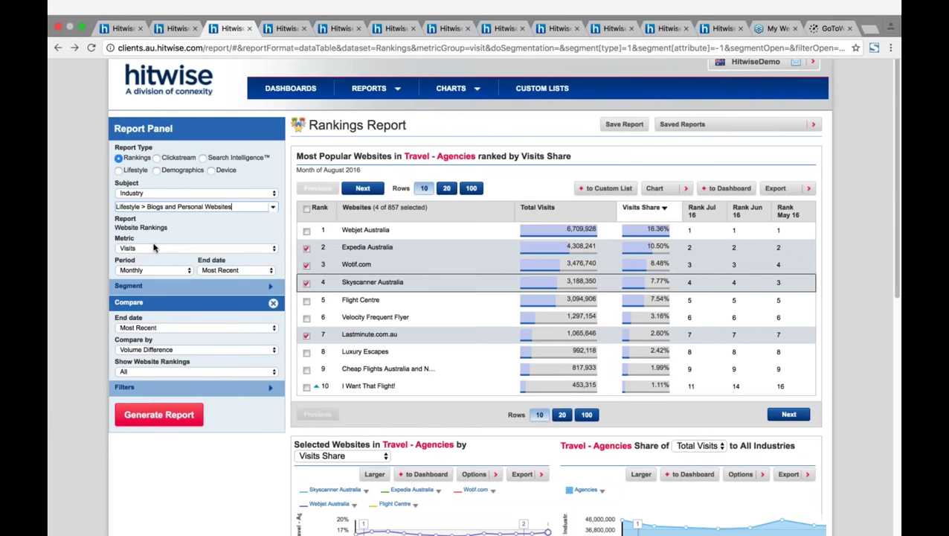
left_click(185, 328)
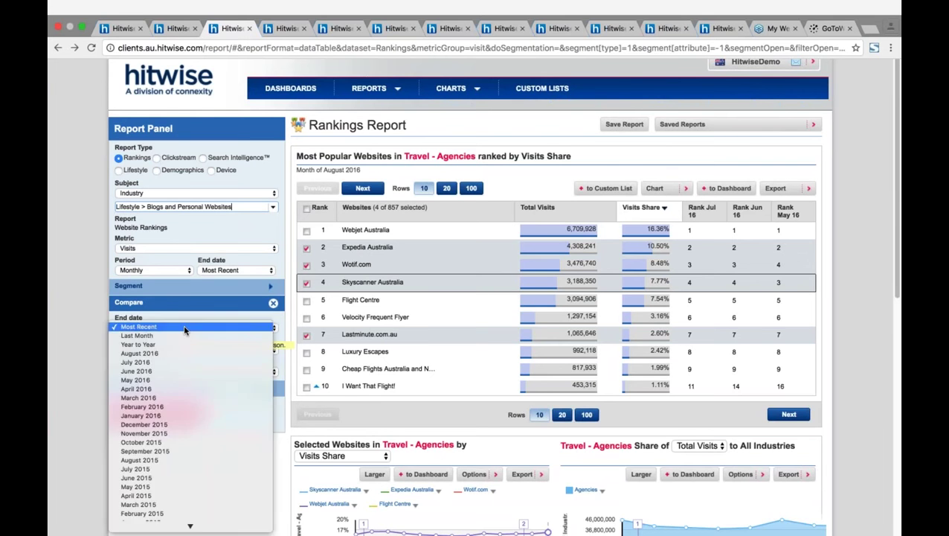
left_click(177, 335)
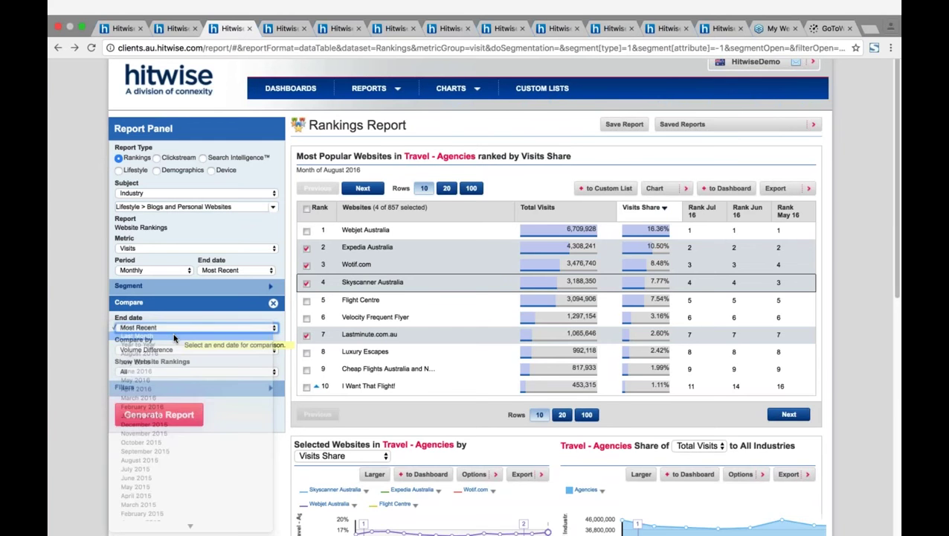
left_click(146, 416)
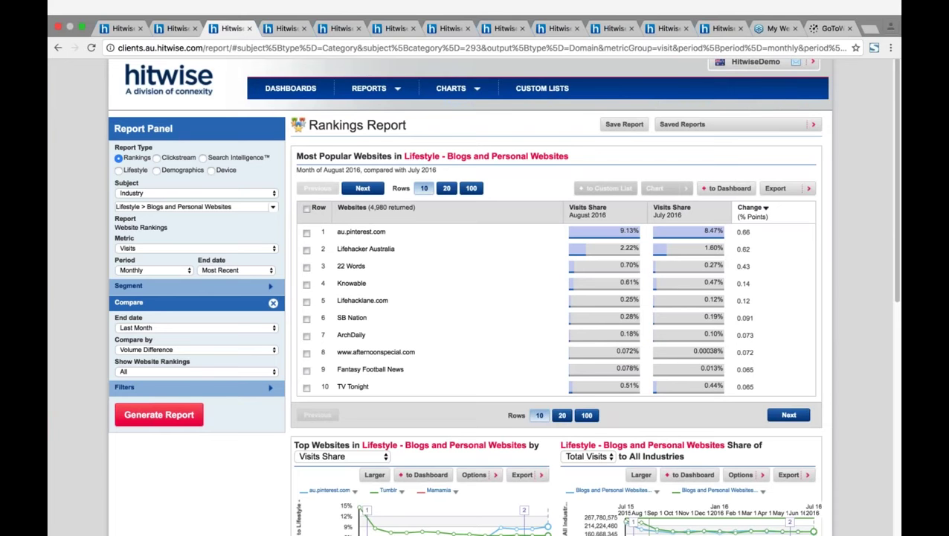
Switch to the ASOS Clickstream summary report and examine its upstream and downstream websites and industries
left_click(276, 29)
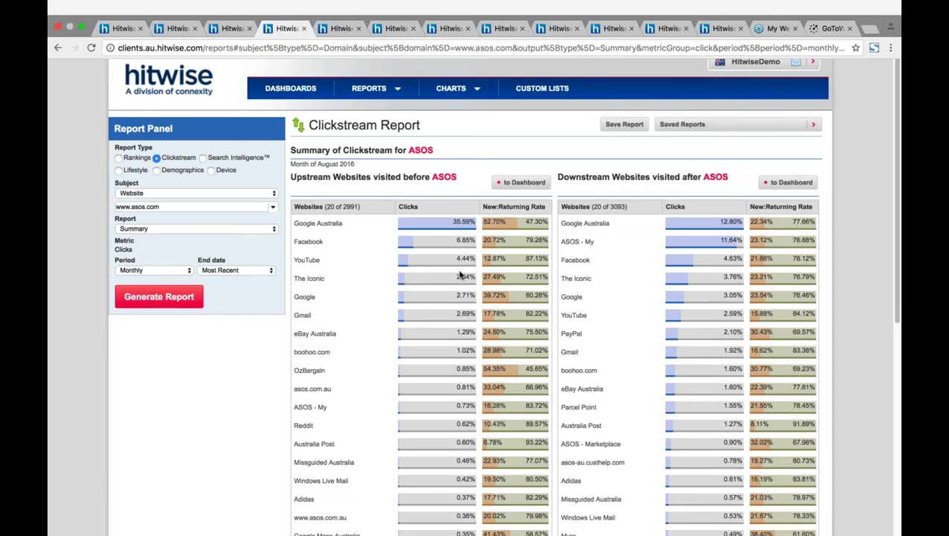
scroll(626, 363, "down", 1)
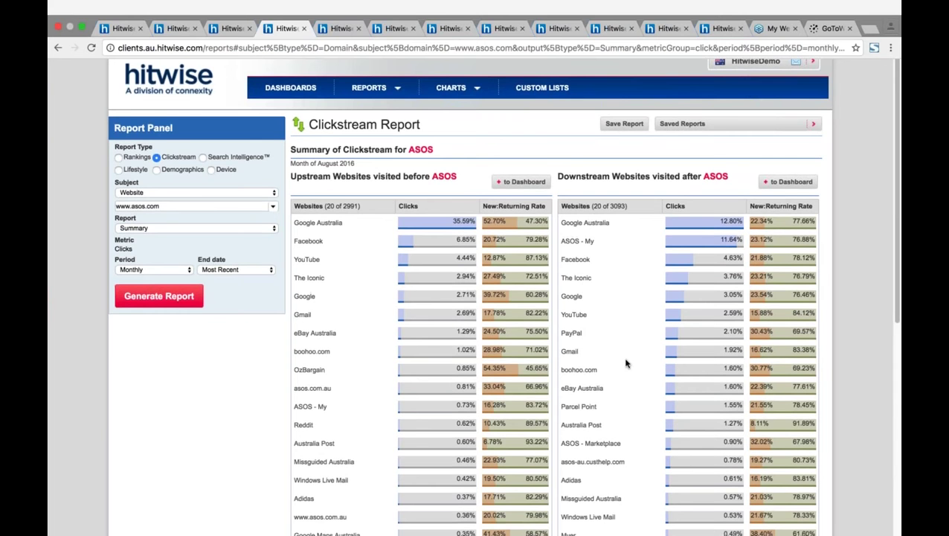
scroll(625, 363, "down", 5)
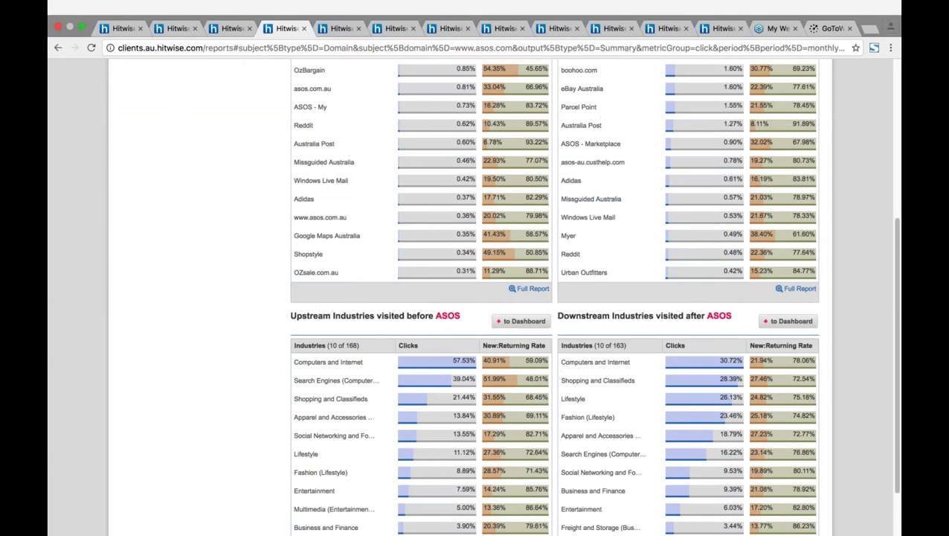
scroll(476, 298, "down", 1)
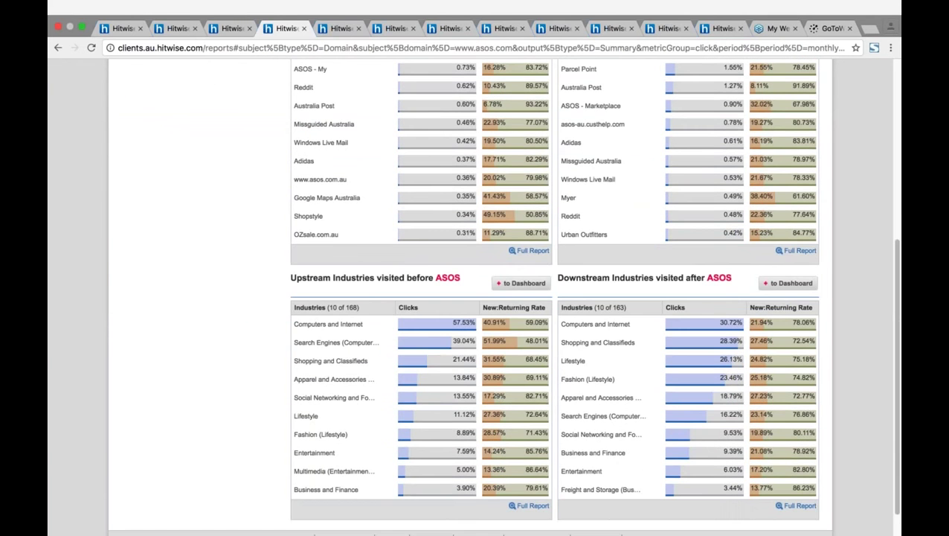
scroll(214, 418, "up", 6)
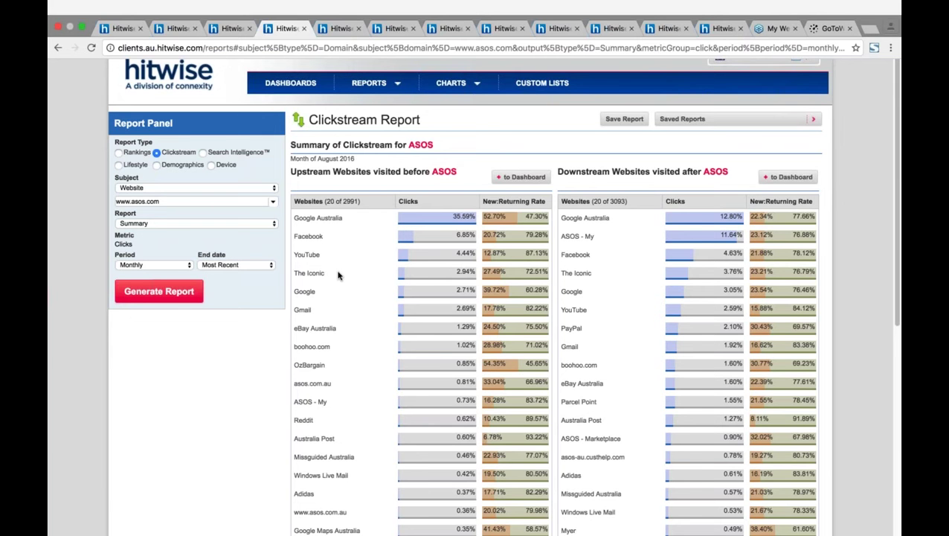
Examine the competitor entries, such as The Iconic and boohoo.com, among the downstream websites visited after ASOS
left_click_drag(562, 273, 676, 270)
scroll(605, 280, "down", 1)
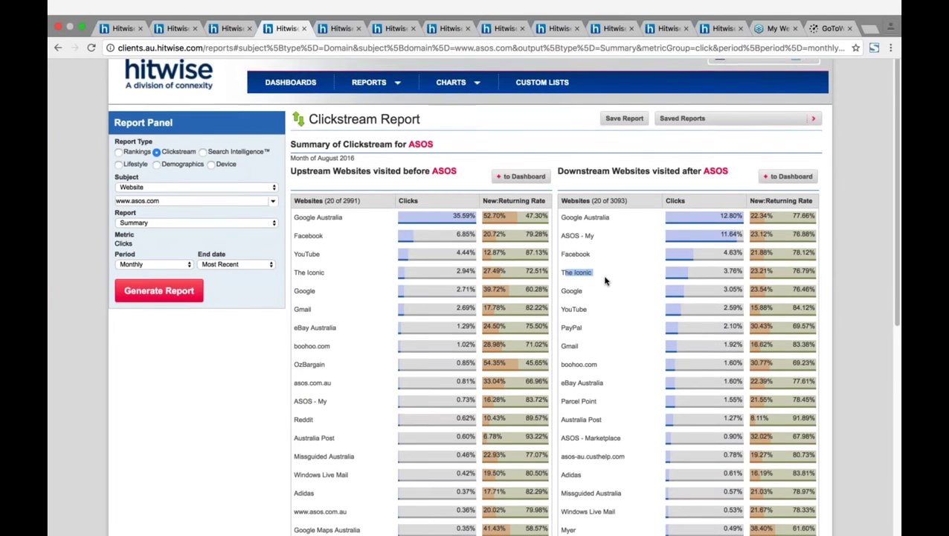
scroll(605, 280, "down", 1)
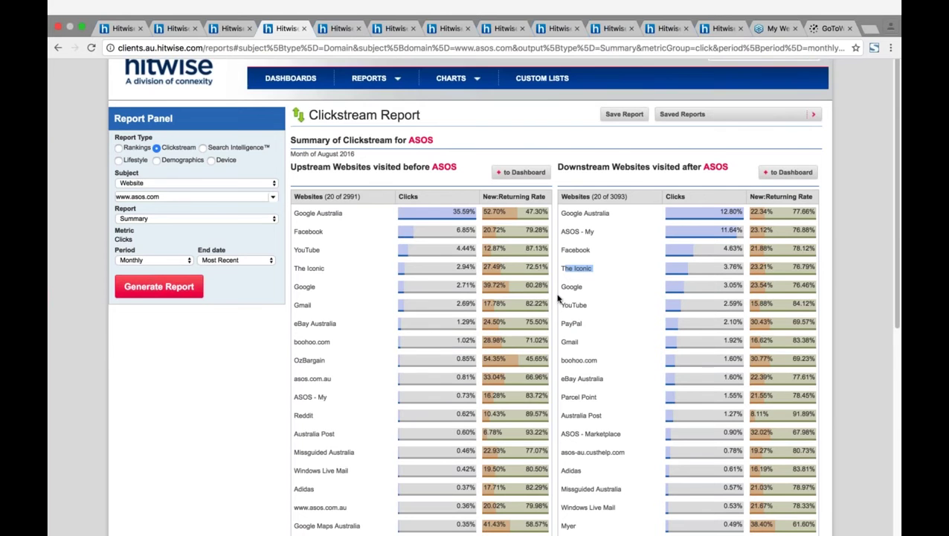
left_click(561, 358)
scroll(635, 353, "down", 1)
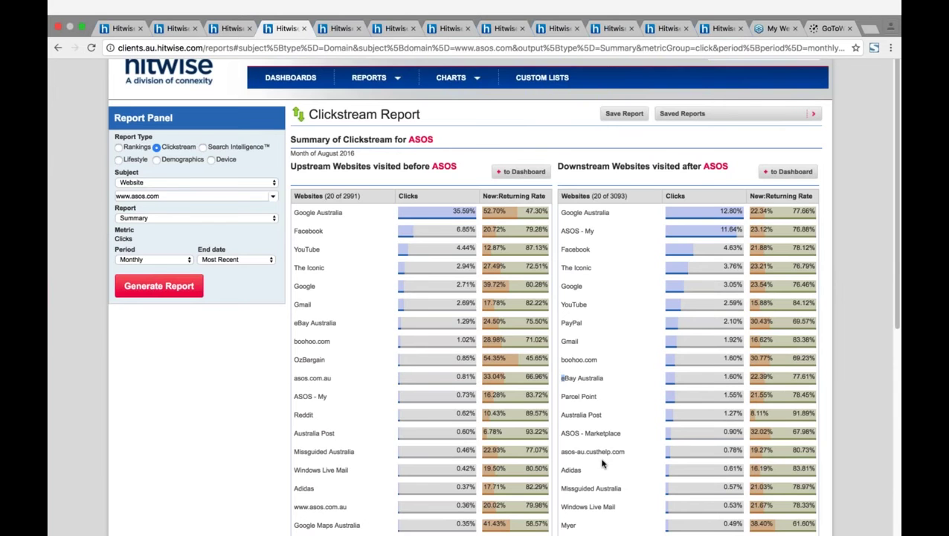
scroll(602, 462, "down", 1)
scroll(620, 445, "down", 5)
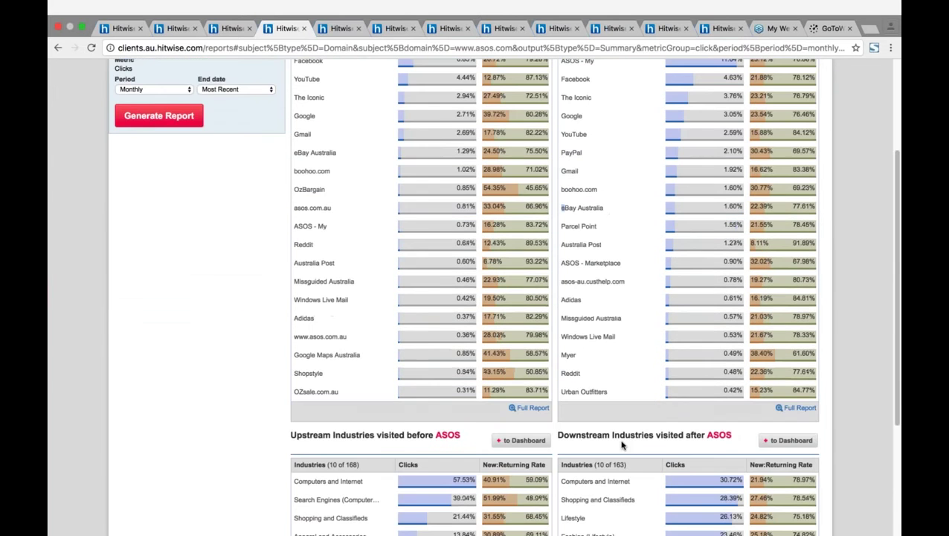
scroll(621, 445, "down", 5)
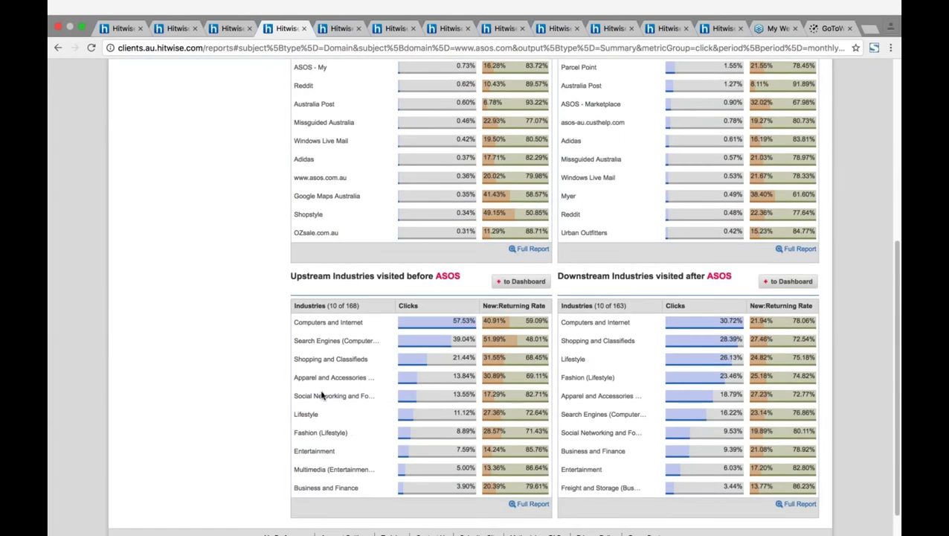
scroll(417, 432, "down", 1)
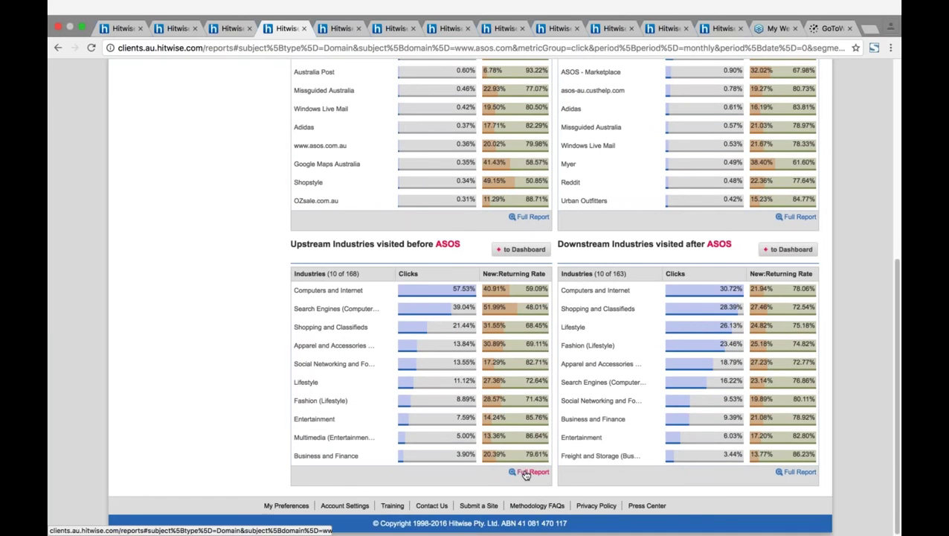
left_click(525, 473)
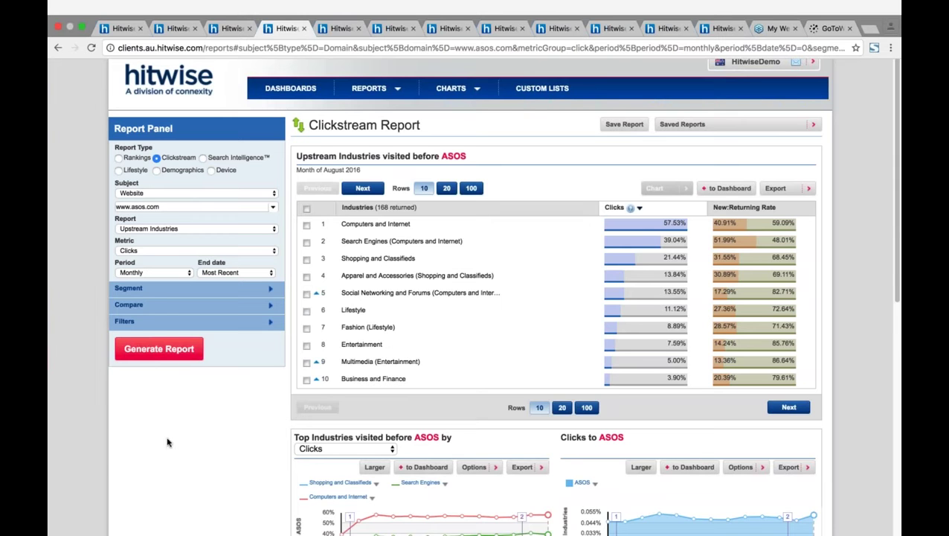
left_click(146, 308)
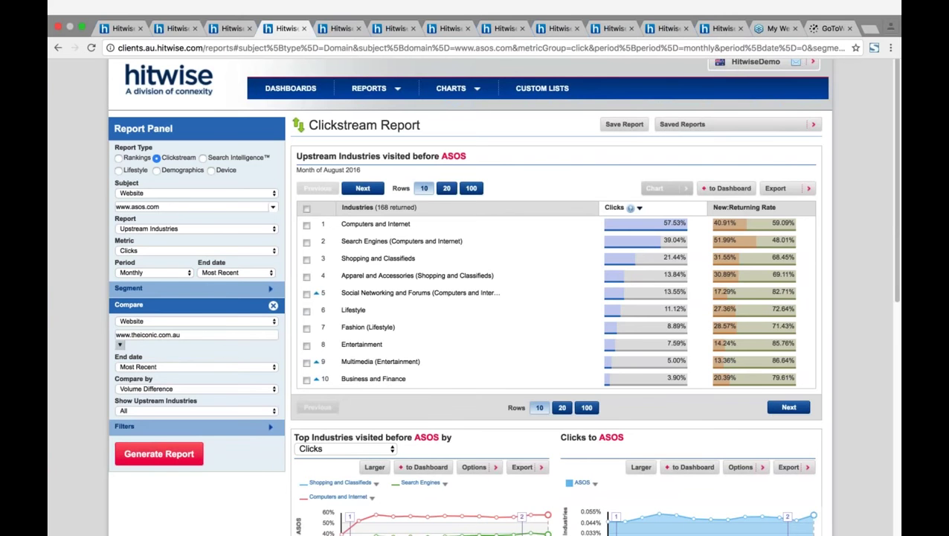
left_click(163, 207)
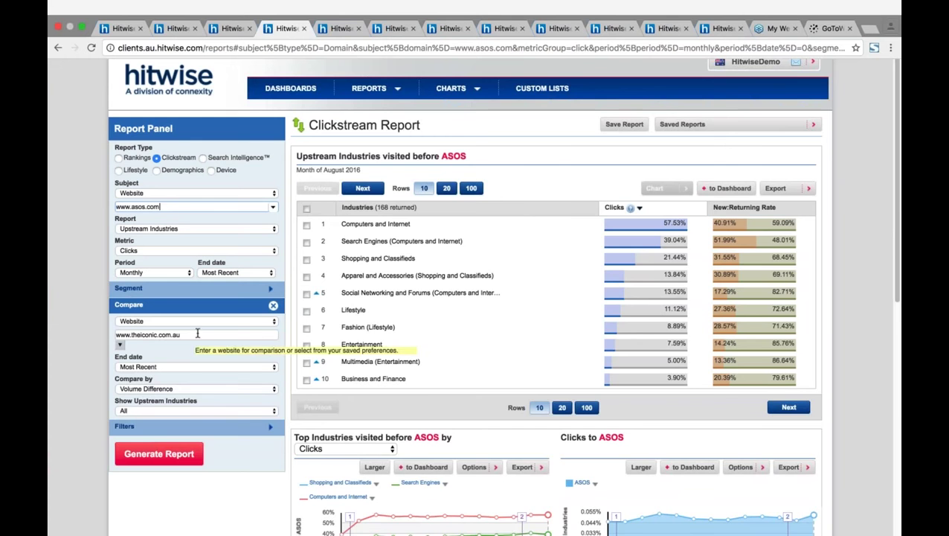
left_click(177, 461)
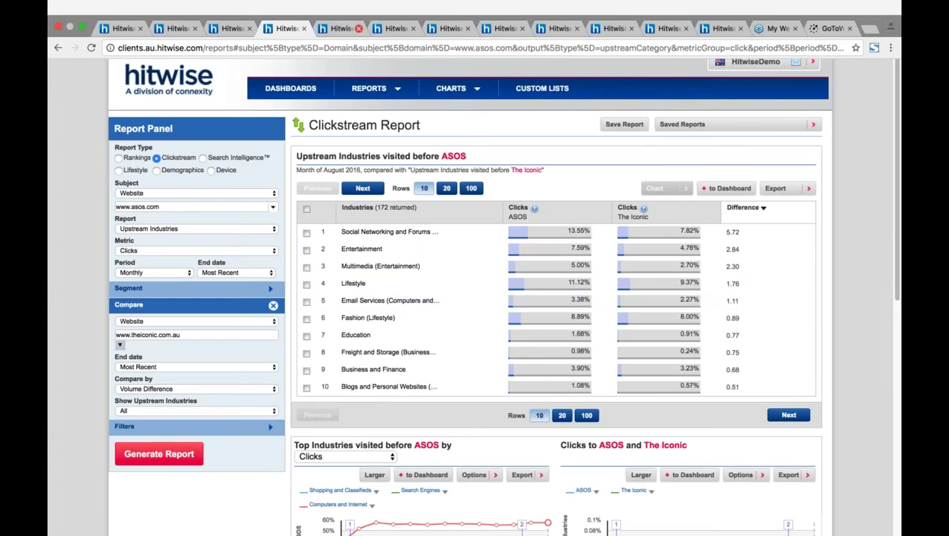
Switch to the downstream websites report for Computers and Internet - Email Services and examine the daily click trends for ASOS and The Iconic
left_click(339, 28)
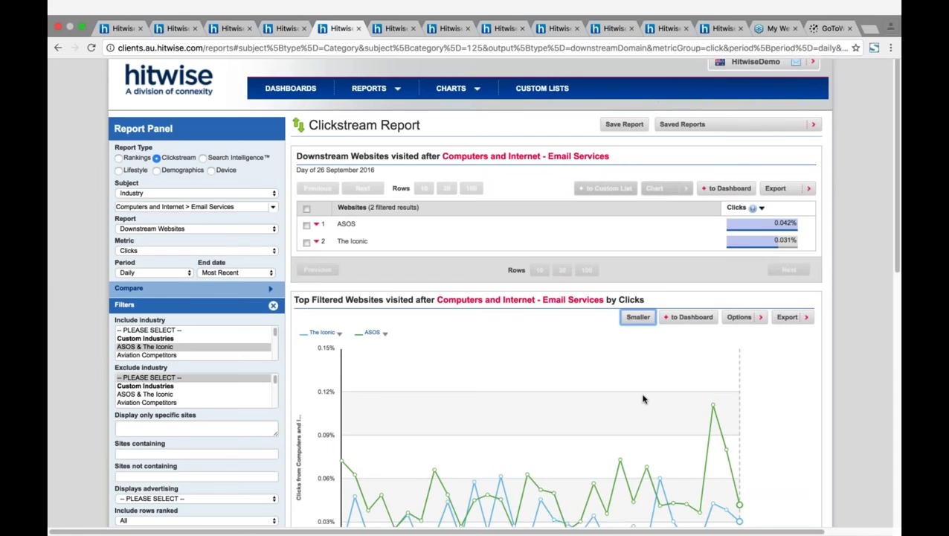
scroll(644, 399, "down", 1)
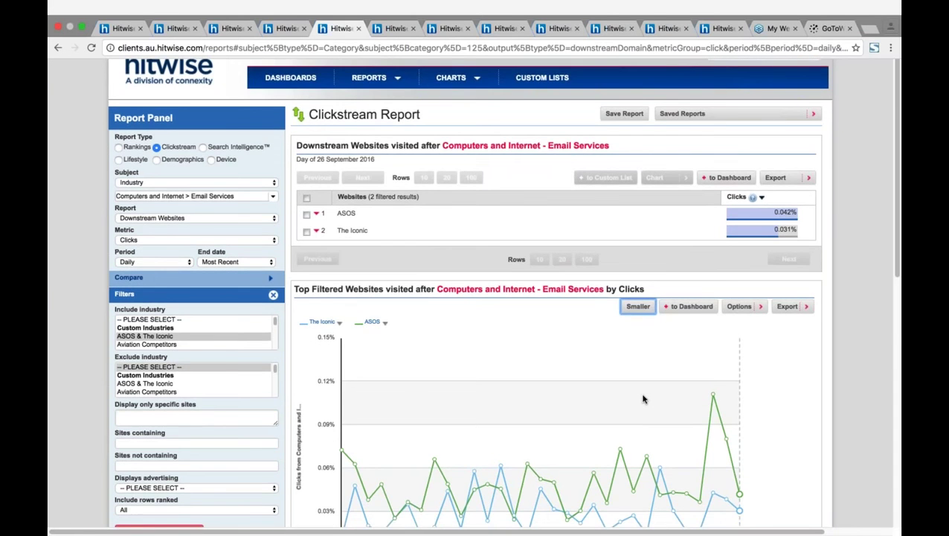
scroll(643, 398, "down", 5)
mouse_move(716, 283)
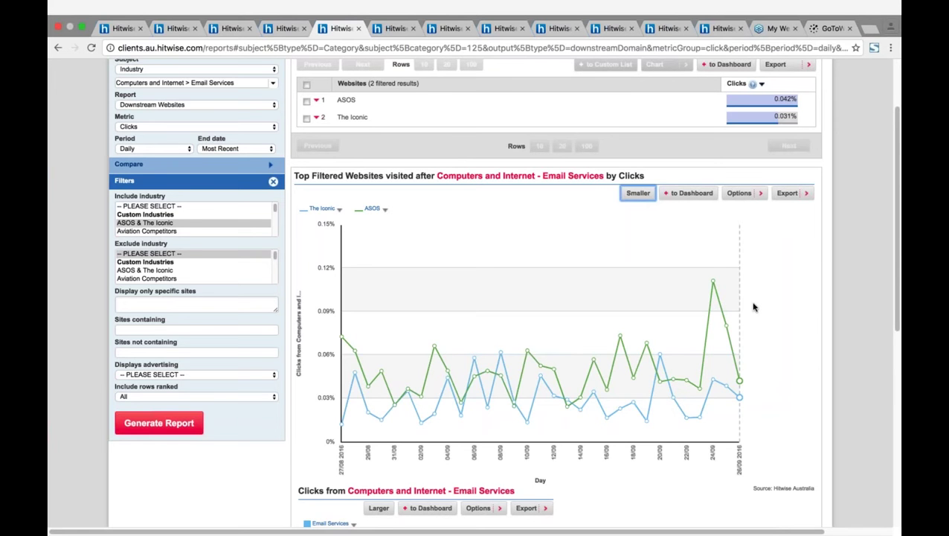
scroll(760, 292, "down", 1)
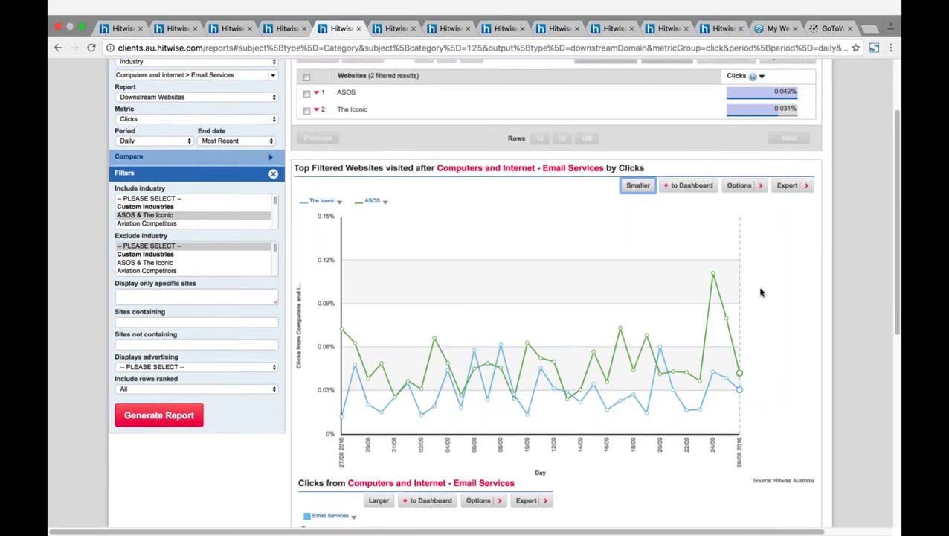
scroll(760, 292, "up", 2)
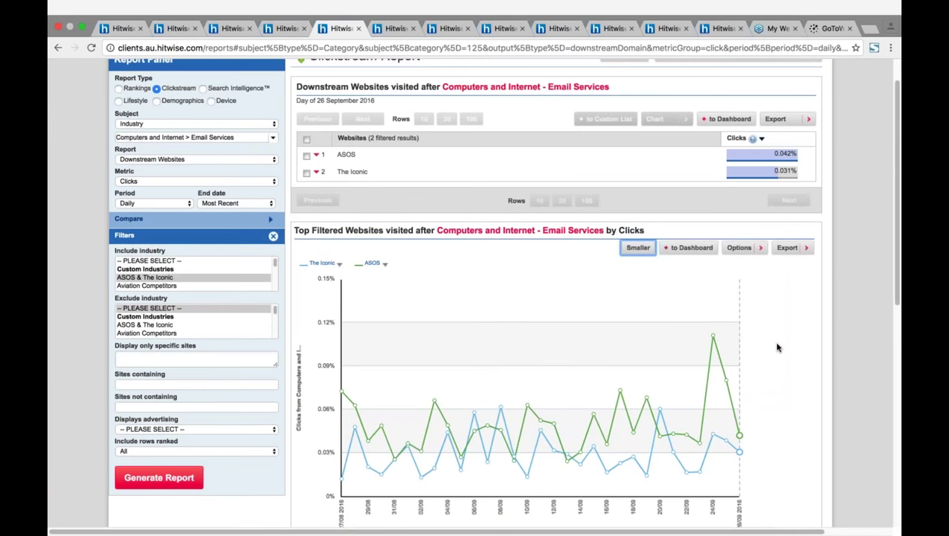
scroll(773, 346, "up", 1)
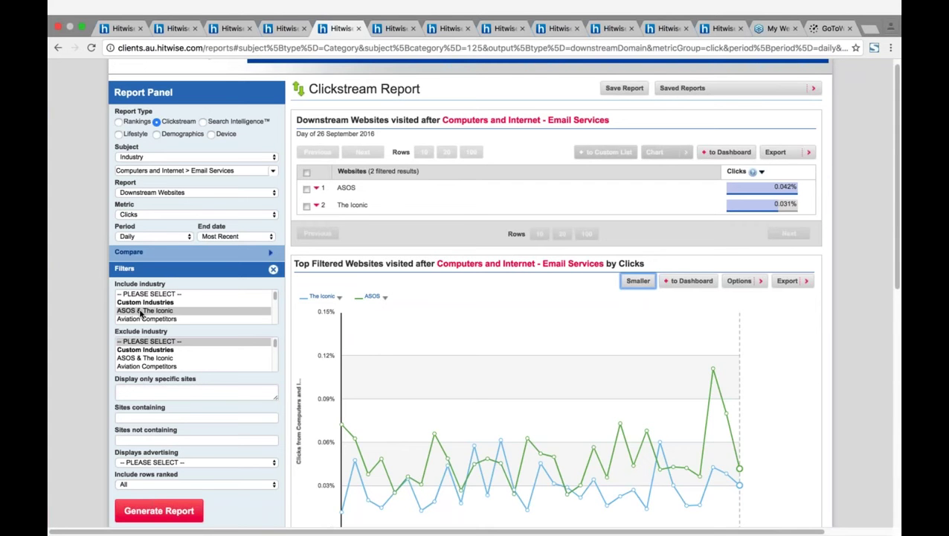
Switch to the OzBargain Clickstream report and examine the downstream websites visited after it, including the Masters Home Improvement entry
left_click(395, 30)
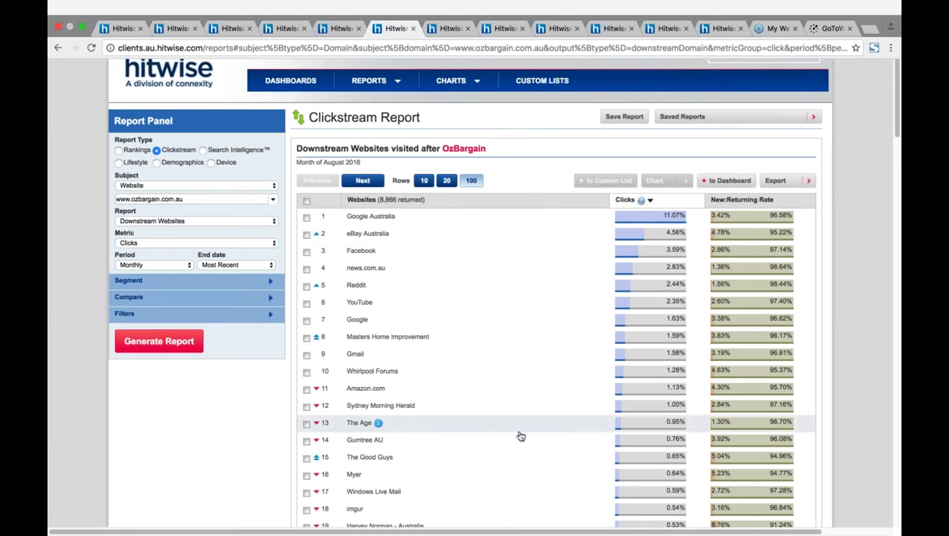
scroll(521, 436, "down", 1)
scroll(518, 340, "down", 1)
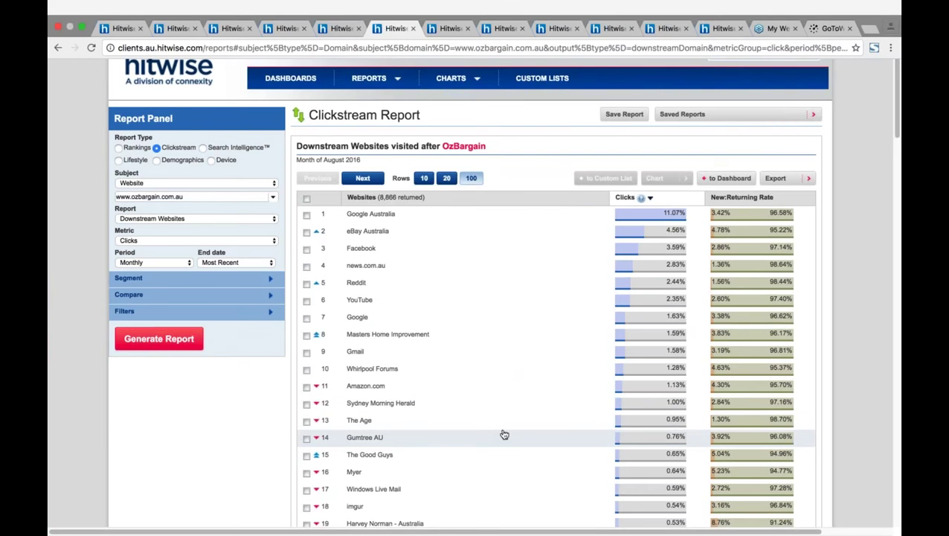
scroll(504, 434, "down", 1)
scroll(505, 433, "down", 2)
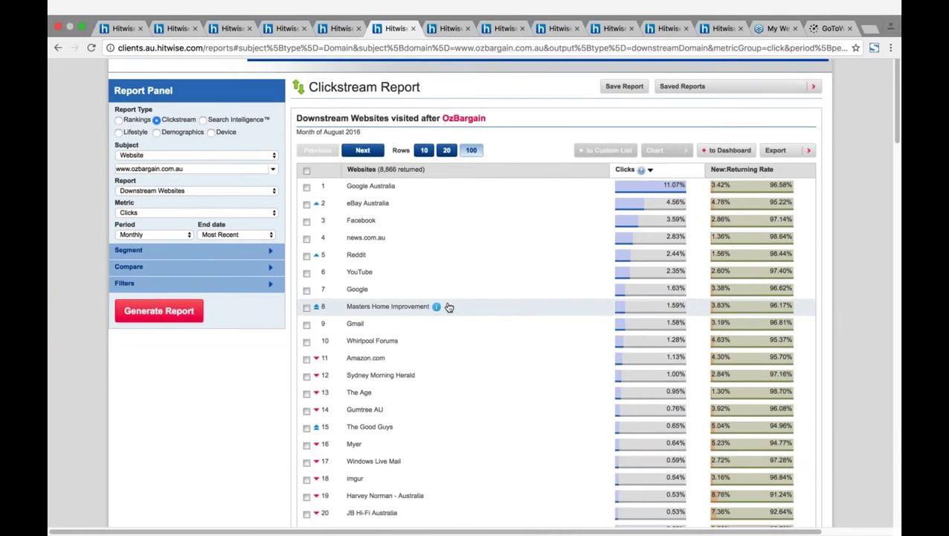
scroll(449, 306, "down", 1)
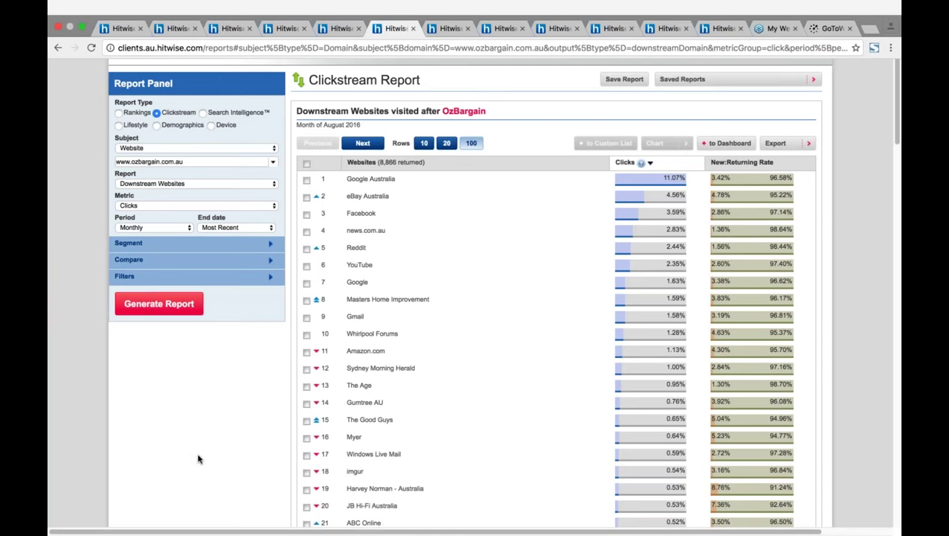
scroll(200, 459, "down", 1)
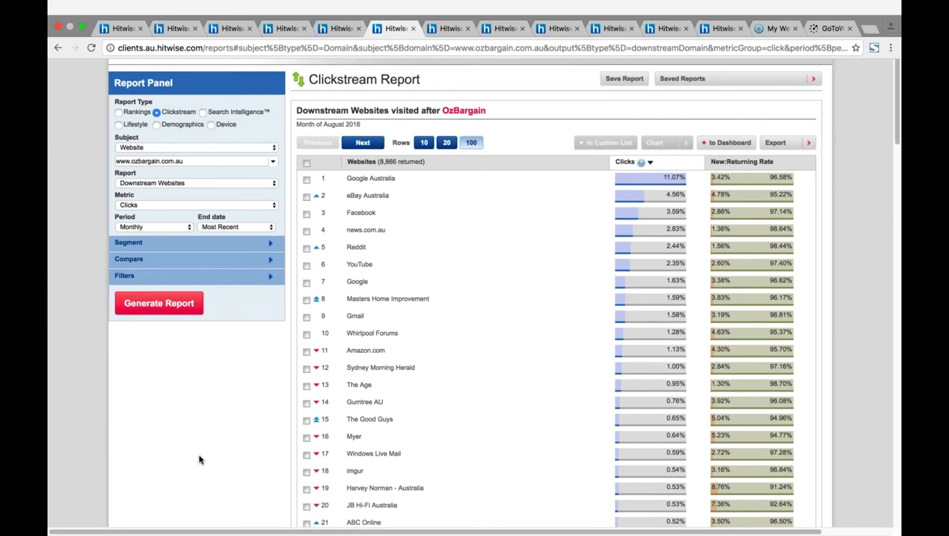
scroll(199, 459, "down", 1)
Switch to the Search Intelligence report for Business and Finance - Insurance and examine the websites' search share and paid versus organic rates
left_click(450, 28)
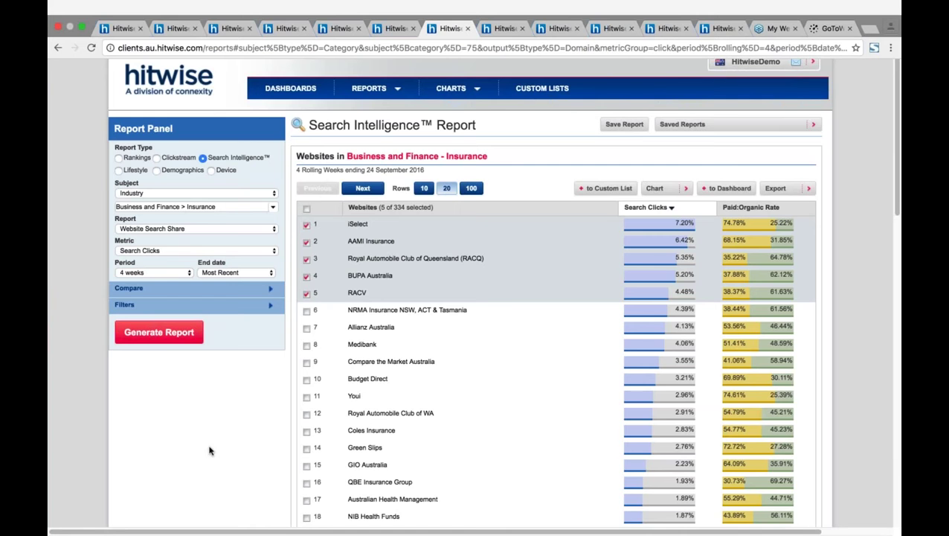
left_click(194, 233)
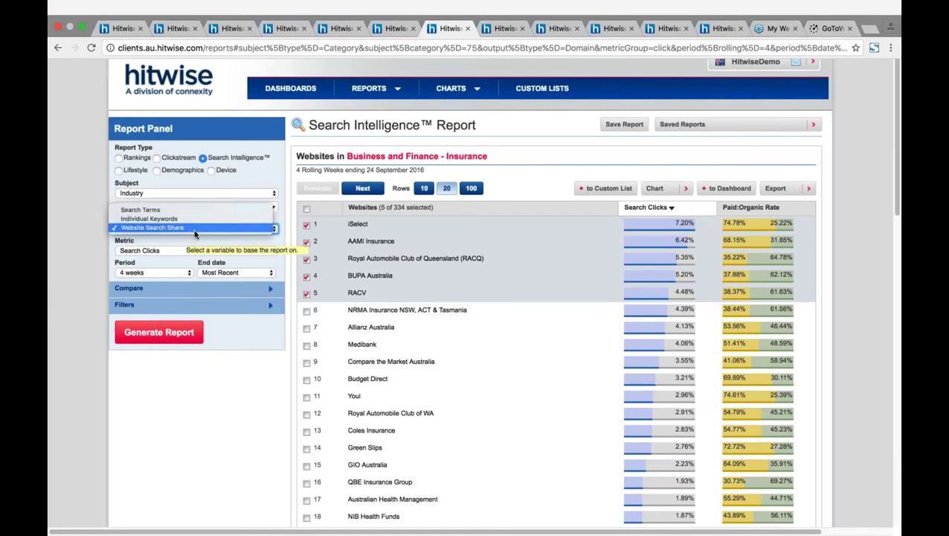
left_click(196, 233)
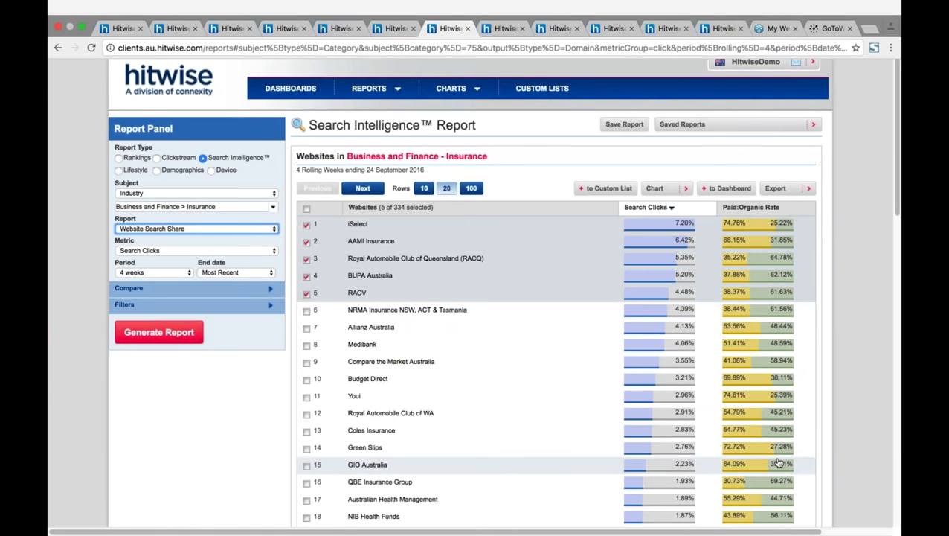
scroll(778, 463, "down", 1)
scroll(778, 463, "down", 3)
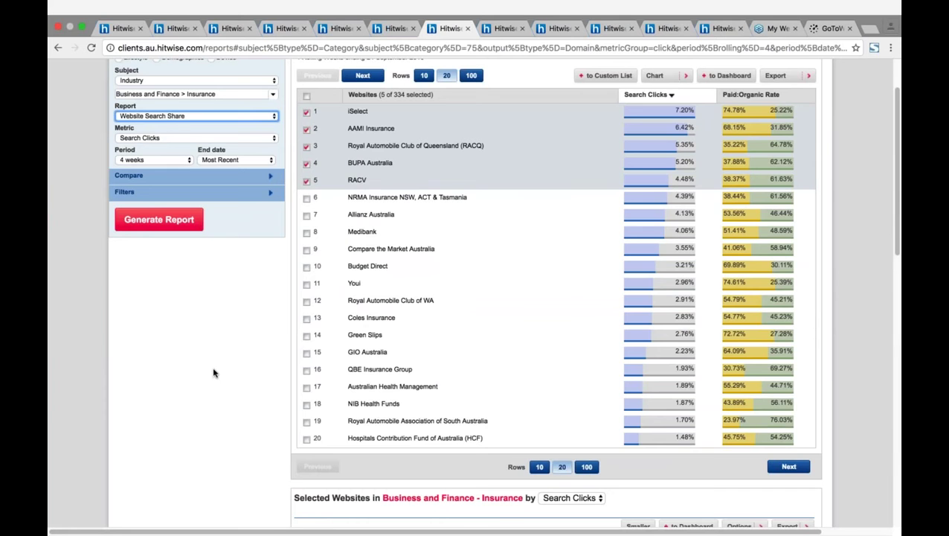
scroll(462, 335, "down", 1)
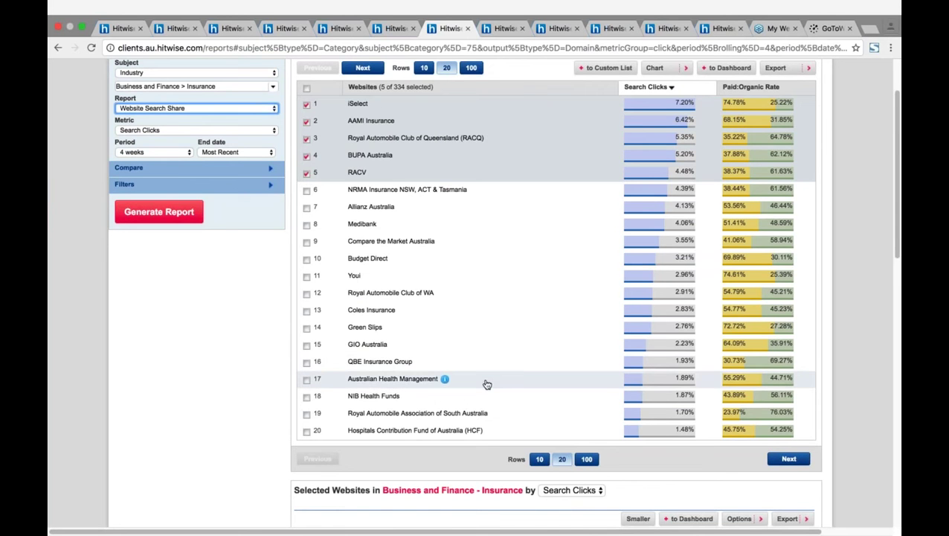
scroll(486, 384, "down", 1)
scroll(487, 384, "down", 5)
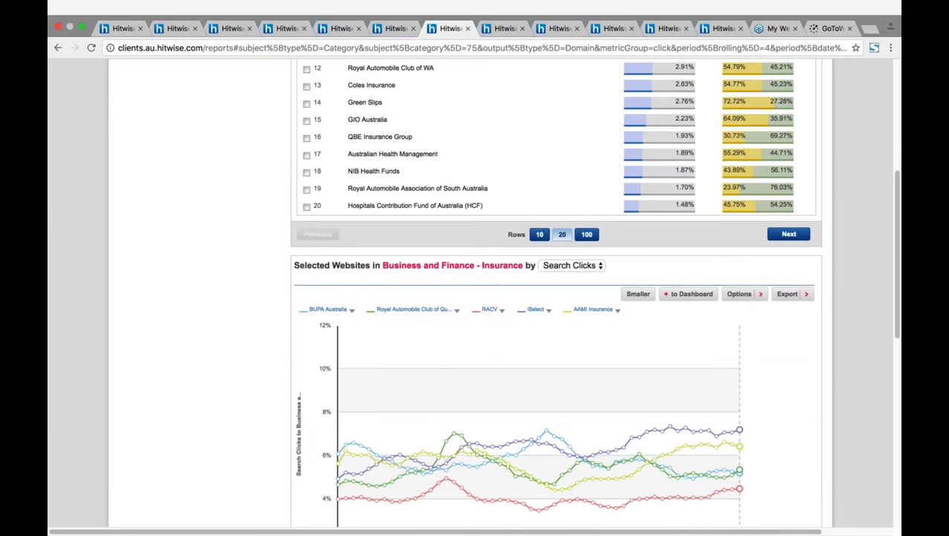
scroll(265, 304, "up", 4)
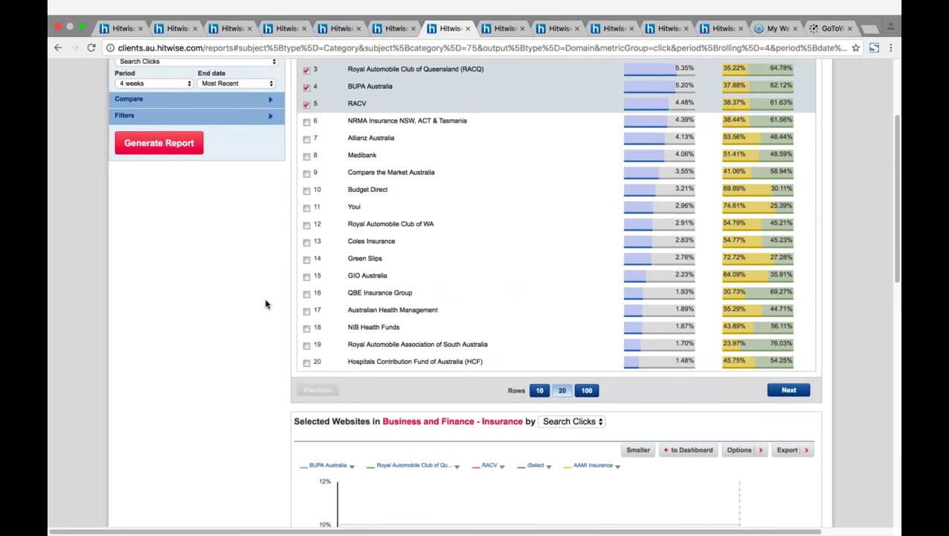
scroll(265, 303, "up", 3)
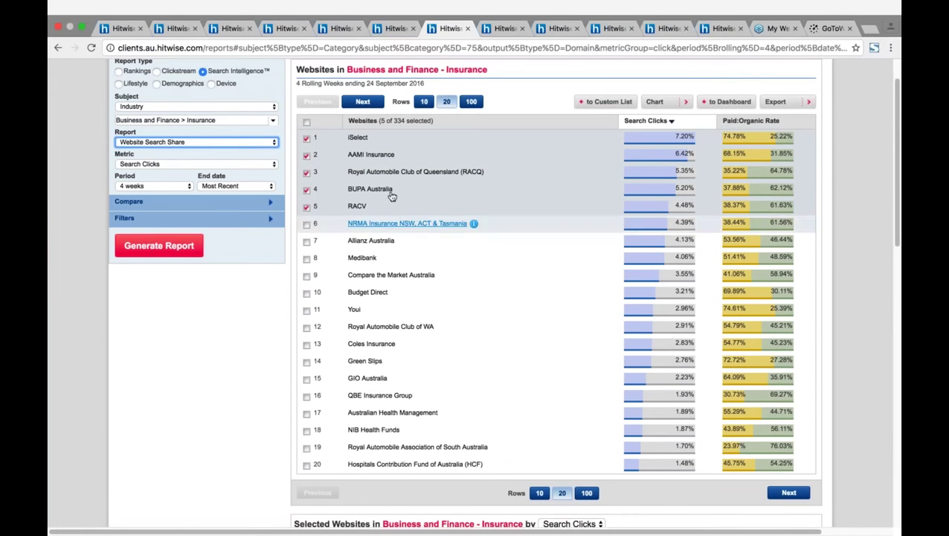
Chart the five selected insurance websites by Search Clicks and enlarge the chart
left_click(662, 103)
left_click(667, 118)
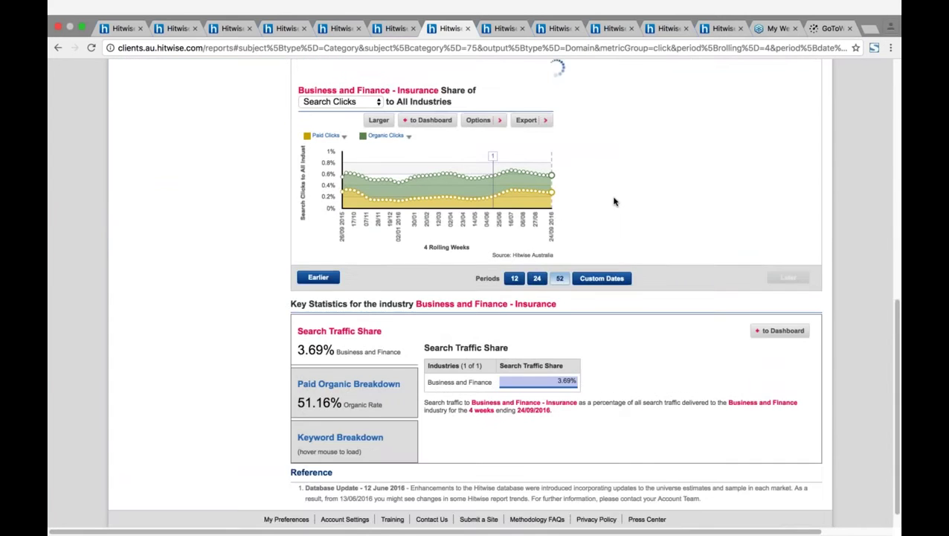
scroll(613, 201, "up", 4)
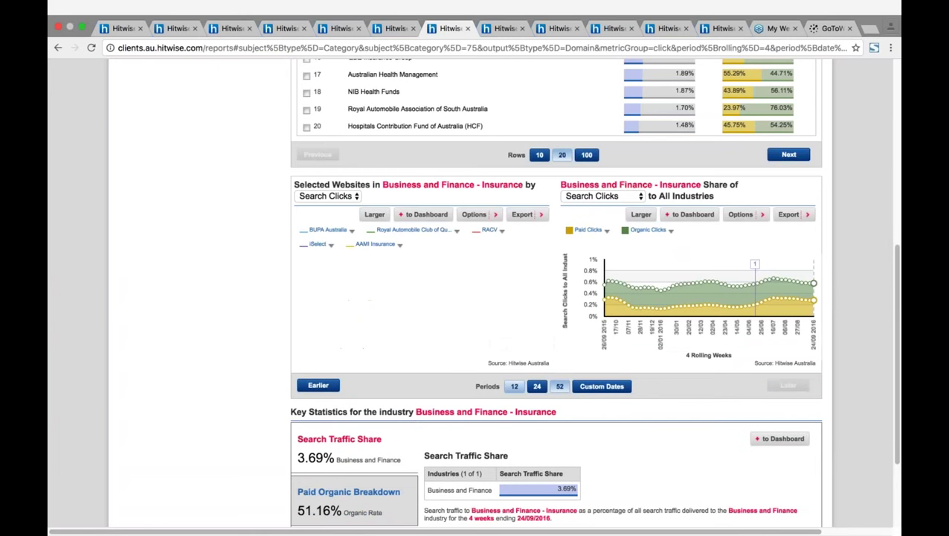
left_click(380, 217)
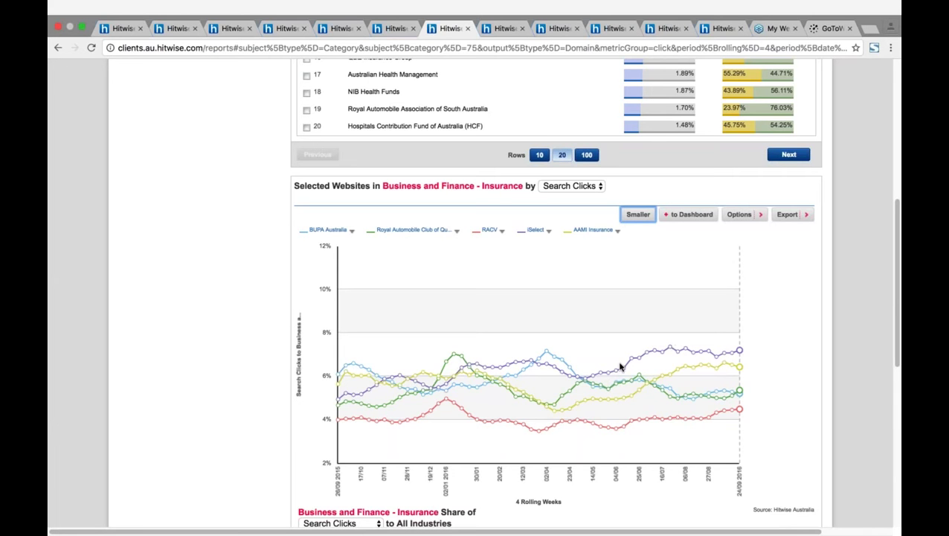
Set the selected insurance websites chart to Paid Rate, enlarge it and examine the websites' trends
left_click(589, 190)
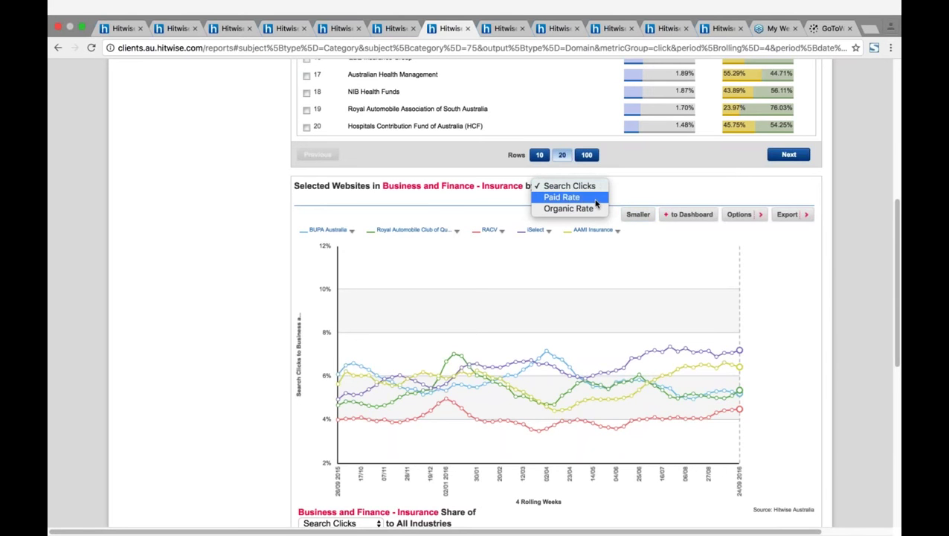
left_click(596, 199)
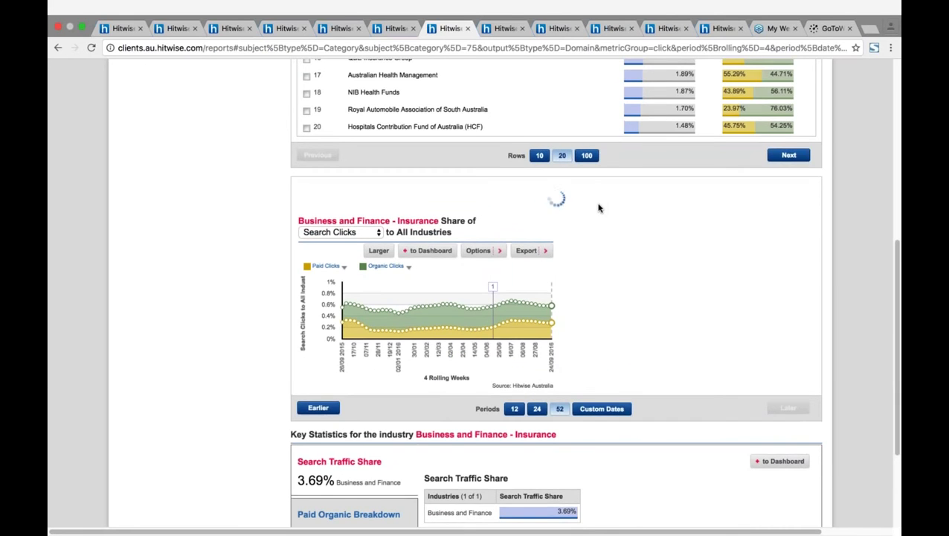
scroll(598, 210, "up", 1)
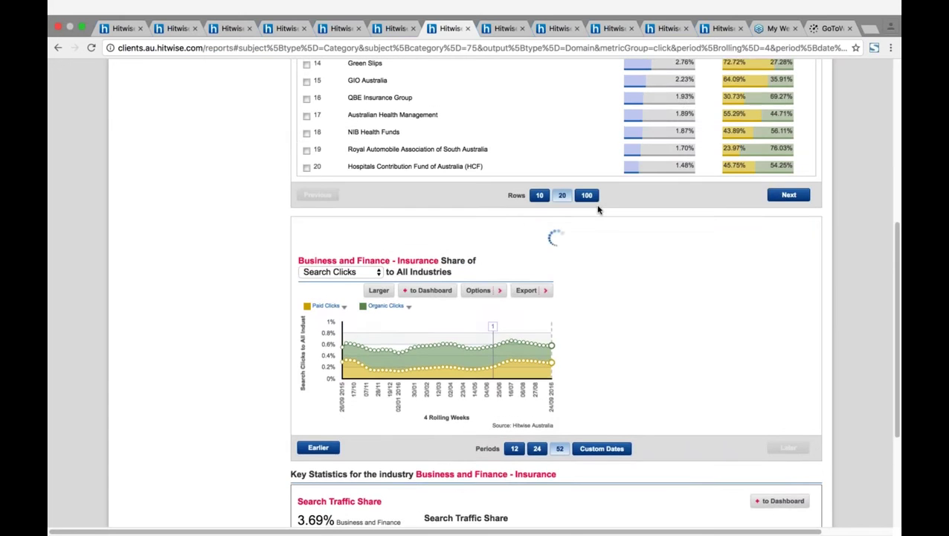
scroll(595, 238, "up", 1)
scroll(584, 276, "down", 1)
left_click(374, 261)
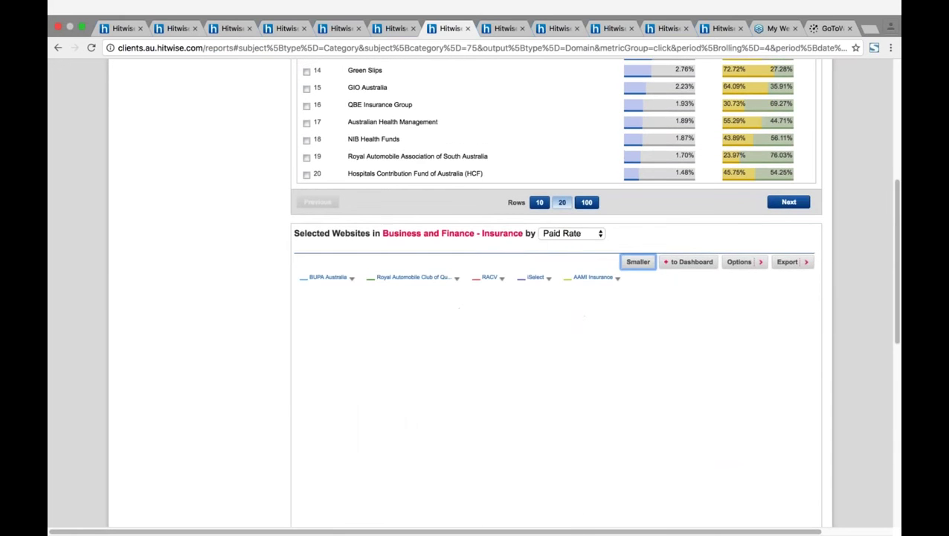
scroll(607, 291, "down", 3)
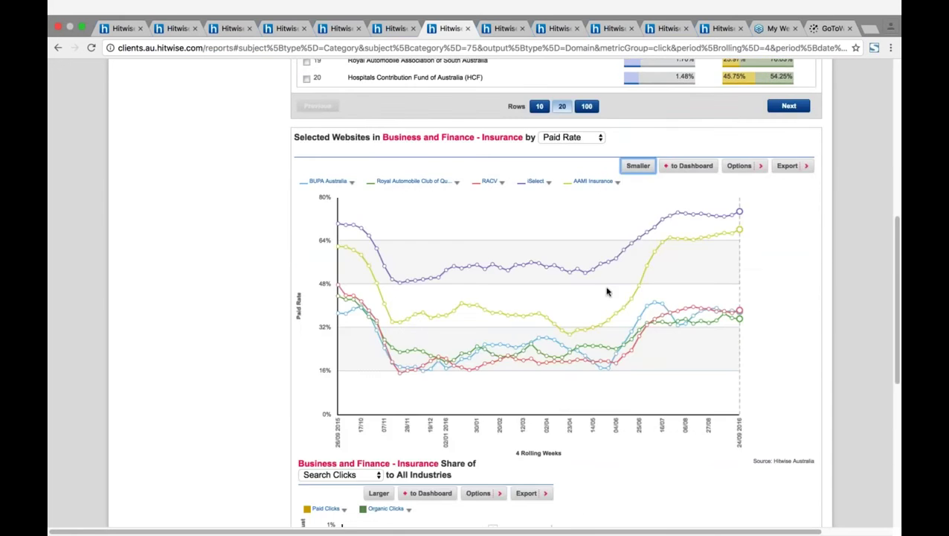
scroll(606, 292, "down", 2)
scroll(759, 306, "up", 2)
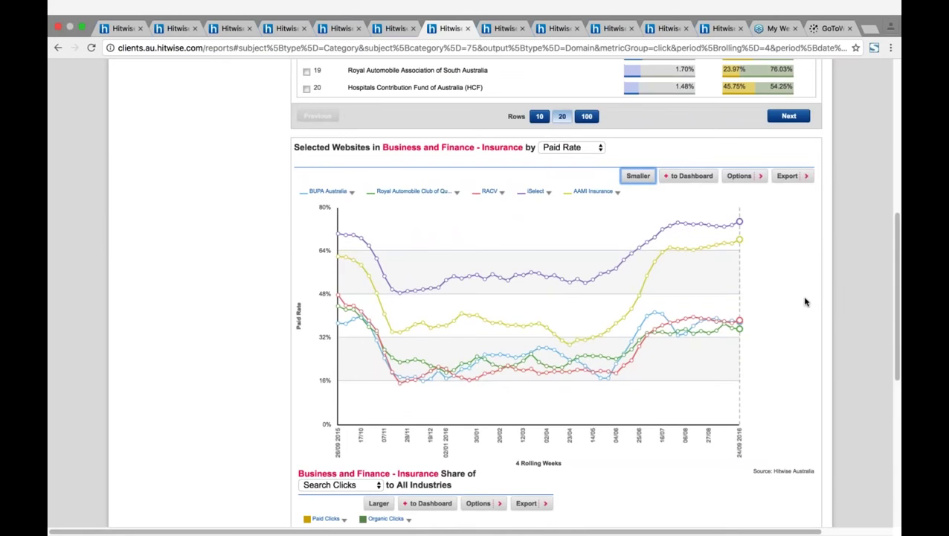
scroll(804, 301, "up", 5)
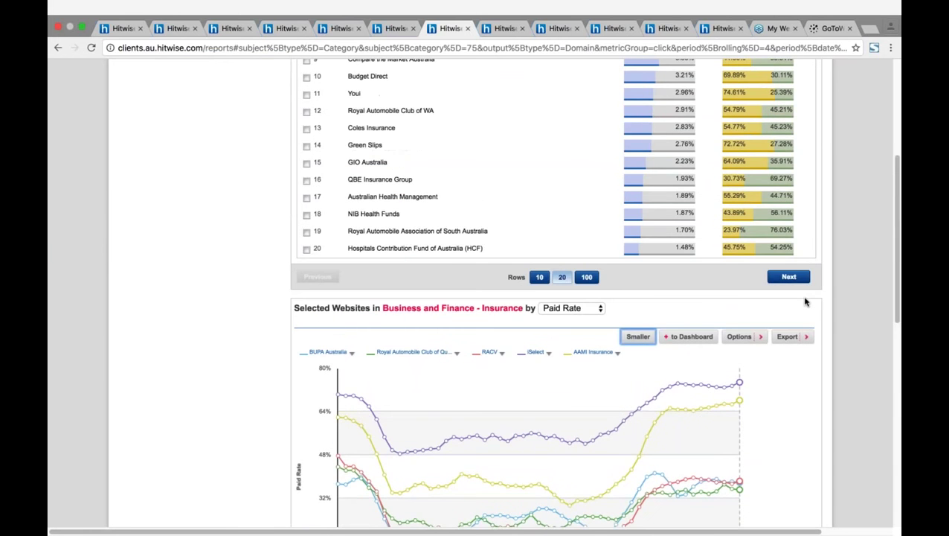
scroll(805, 302, "up", 10)
Switch to the BUPA Australia search terms report and examine its subject, report and metric settings and the terms driving traffic
left_click(500, 27)
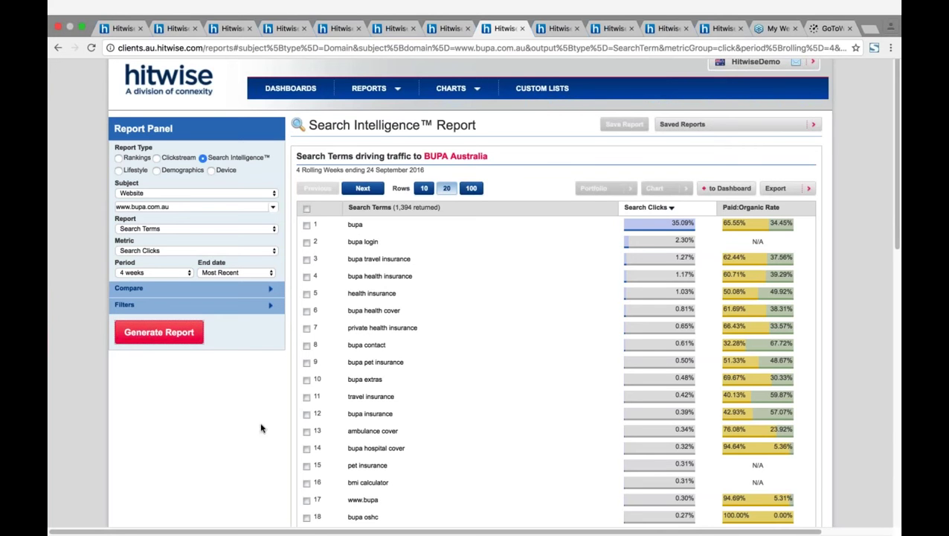
left_click(195, 193)
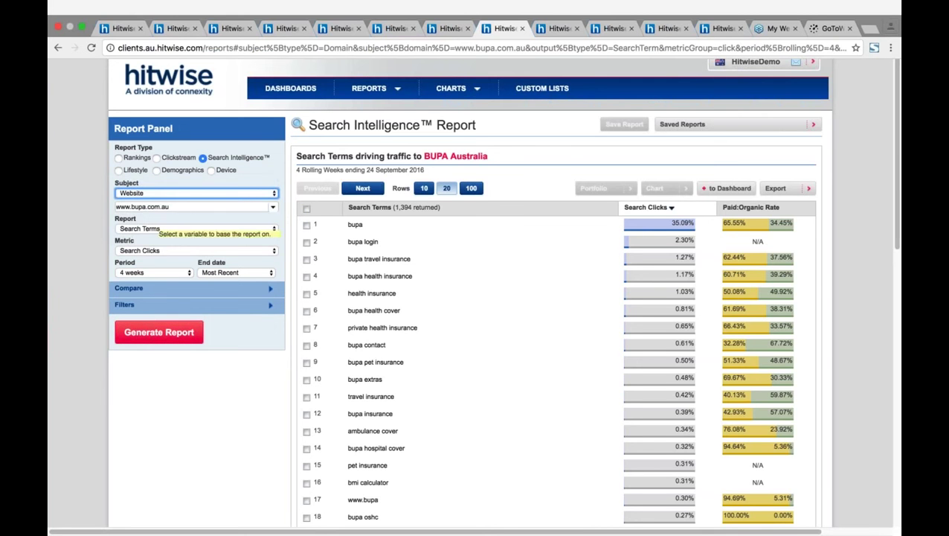
left_click(184, 206)
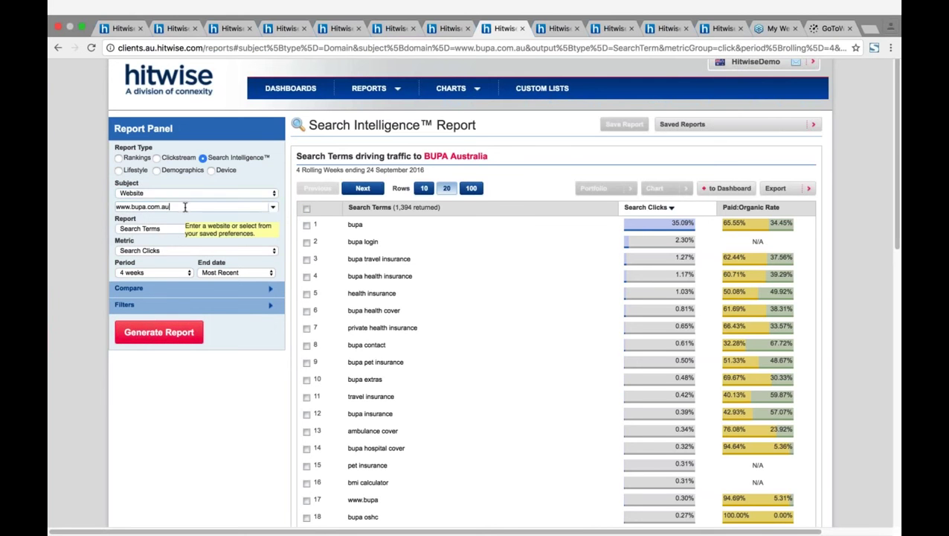
left_click(223, 228)
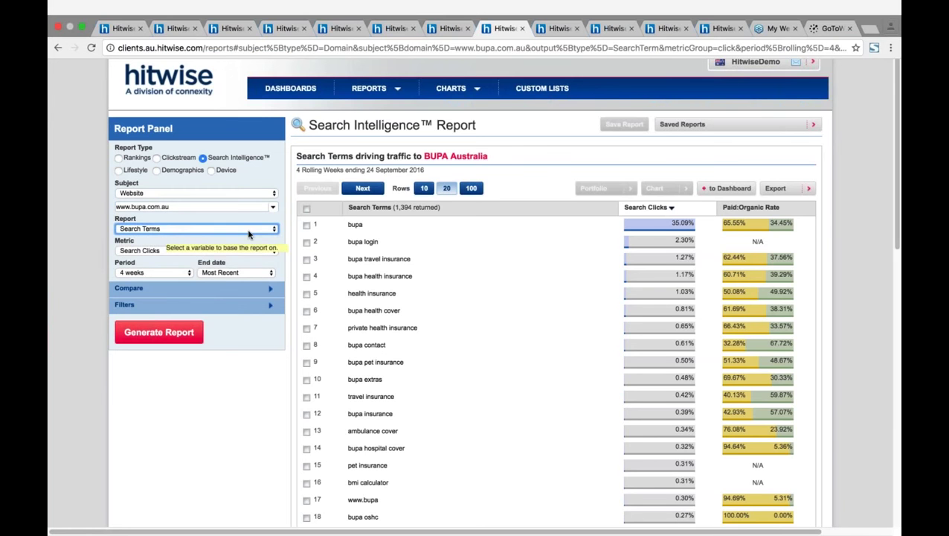
left_click(169, 252)
left_click(168, 249)
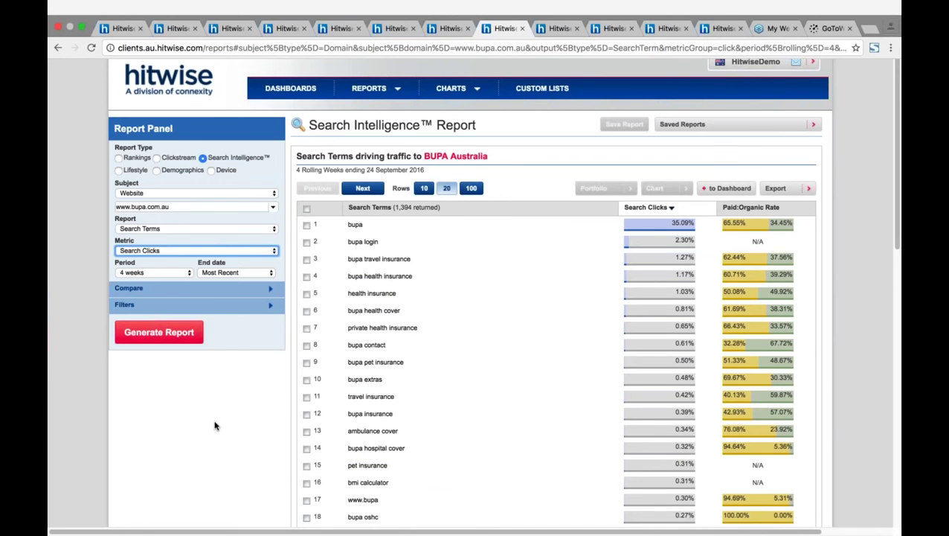
scroll(540, 397, "down", 1)
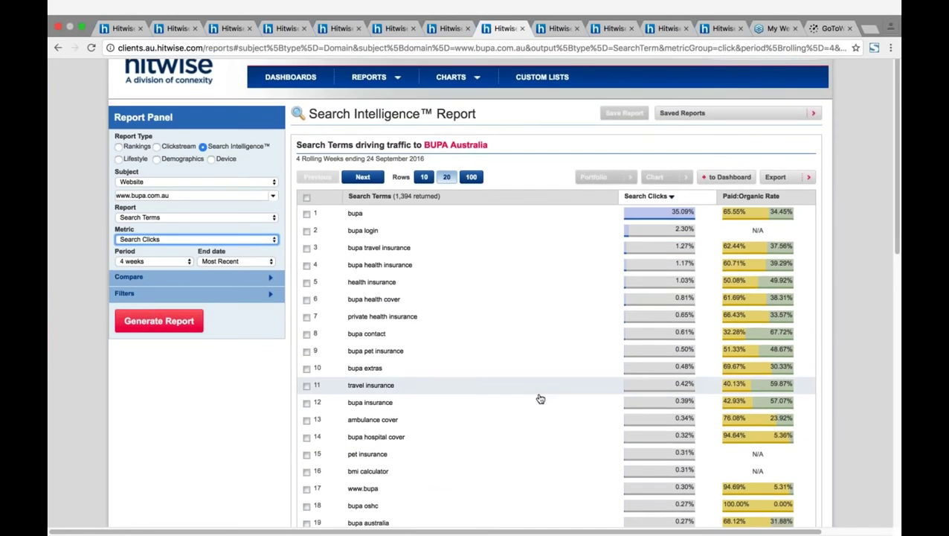
Switch to the search terms report for credit cards and examine its Broad Match, Search Term Variations and Searches settings
scroll(372, 428, "up", 1)
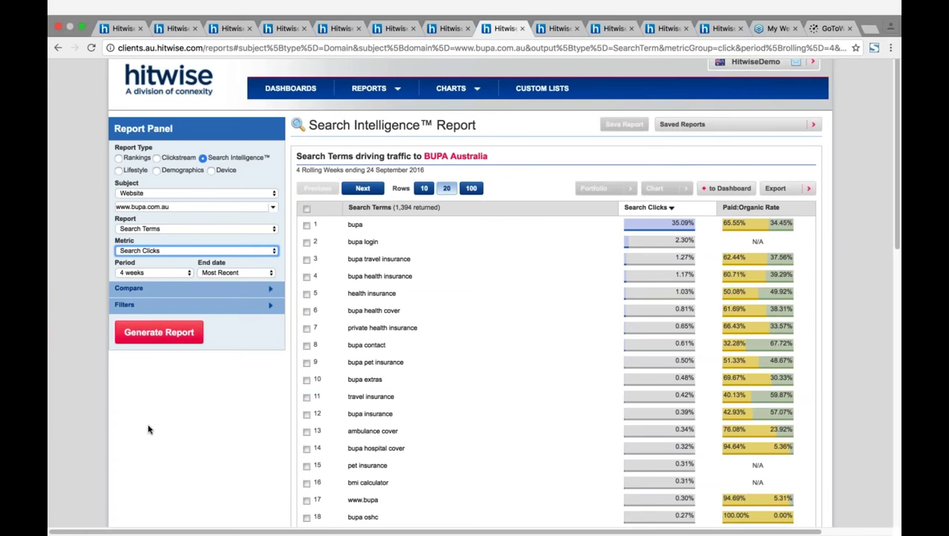
left_click(554, 29)
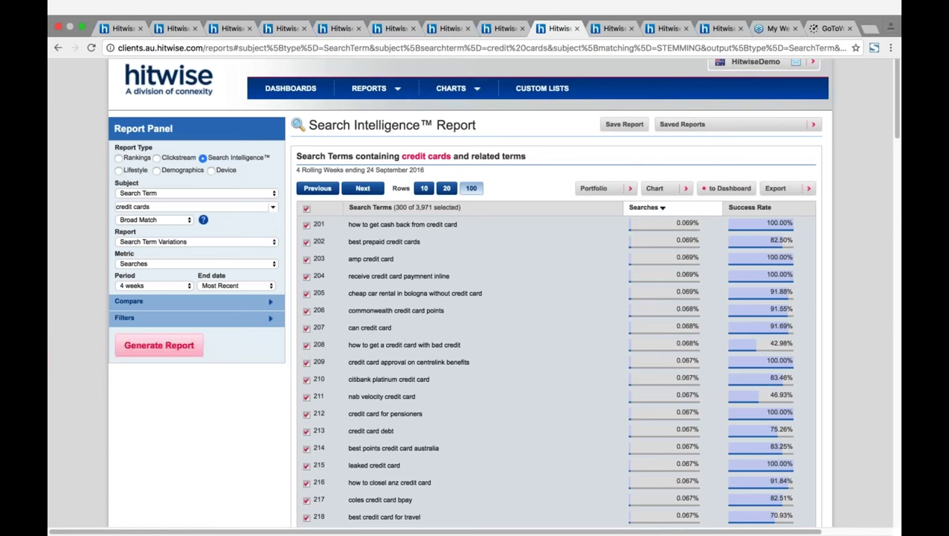
left_click(161, 206)
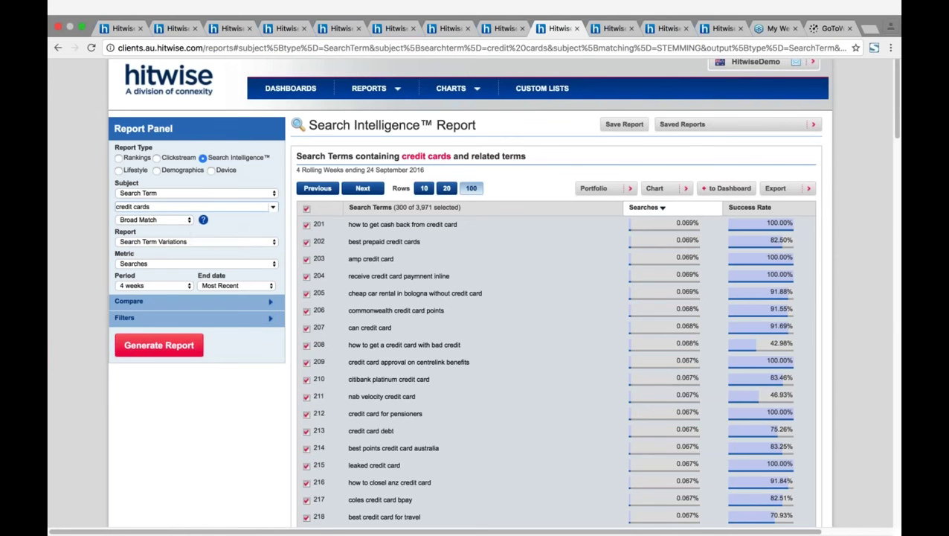
left_click(154, 220)
left_click(165, 219)
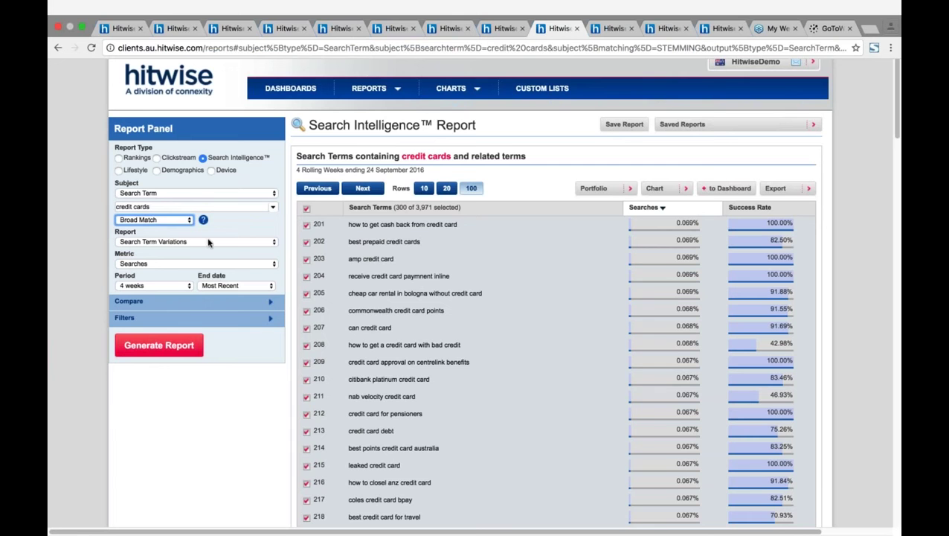
left_click(170, 265)
left_click(169, 264)
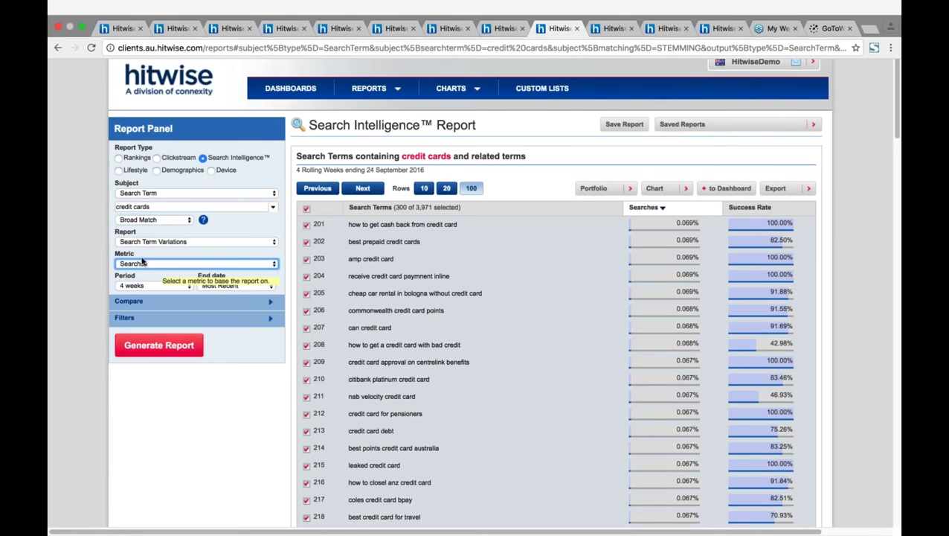
left_click(171, 347)
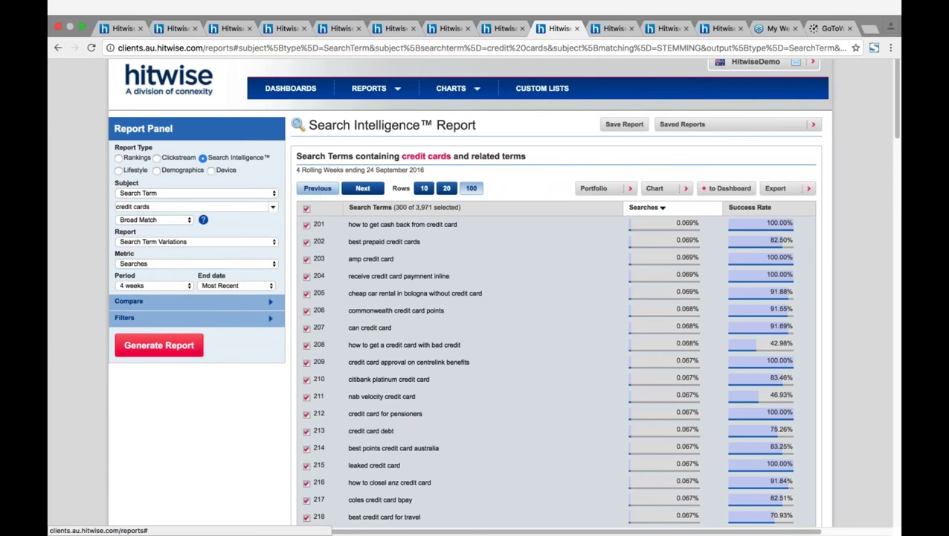
Select all credit cards search terms on the first four 100-row pages, through term 400
left_click(307, 209)
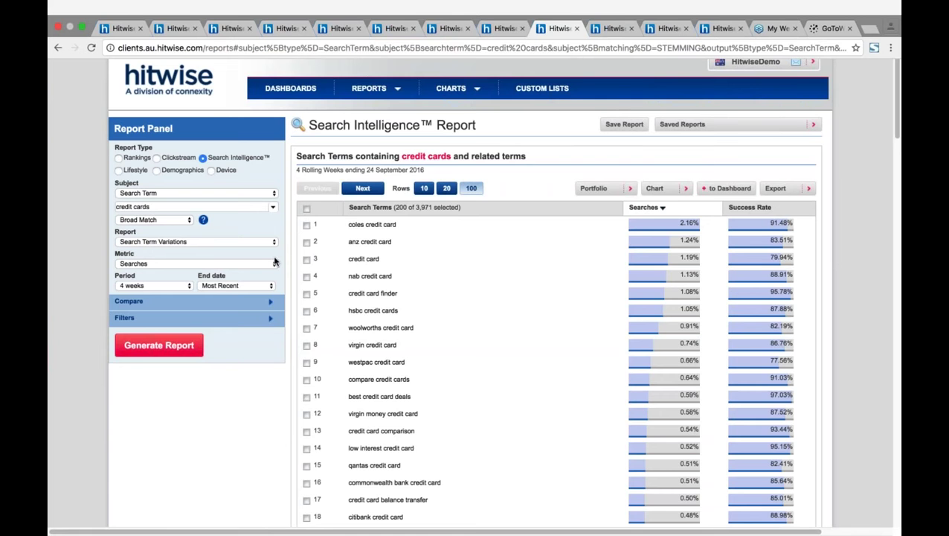
left_click(306, 209)
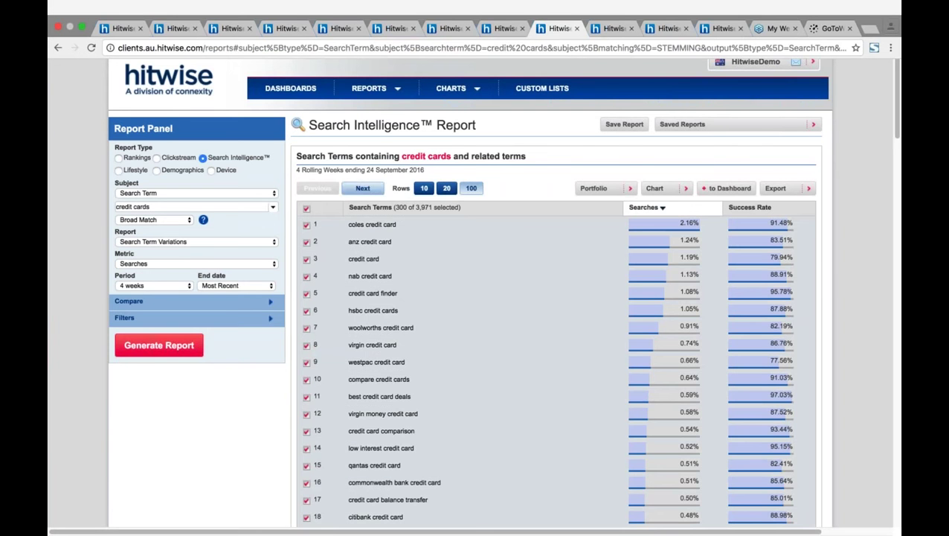
left_click(363, 191)
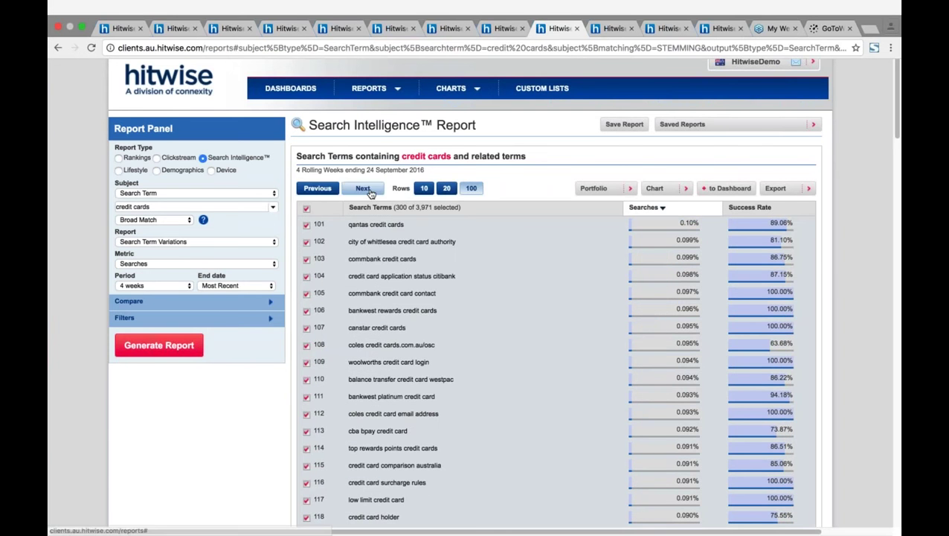
left_click(363, 189)
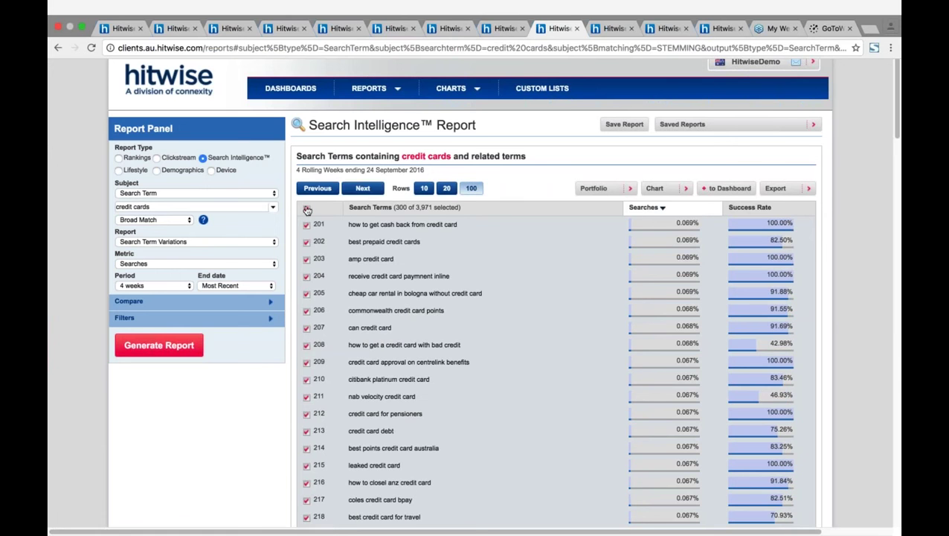
left_click(357, 193)
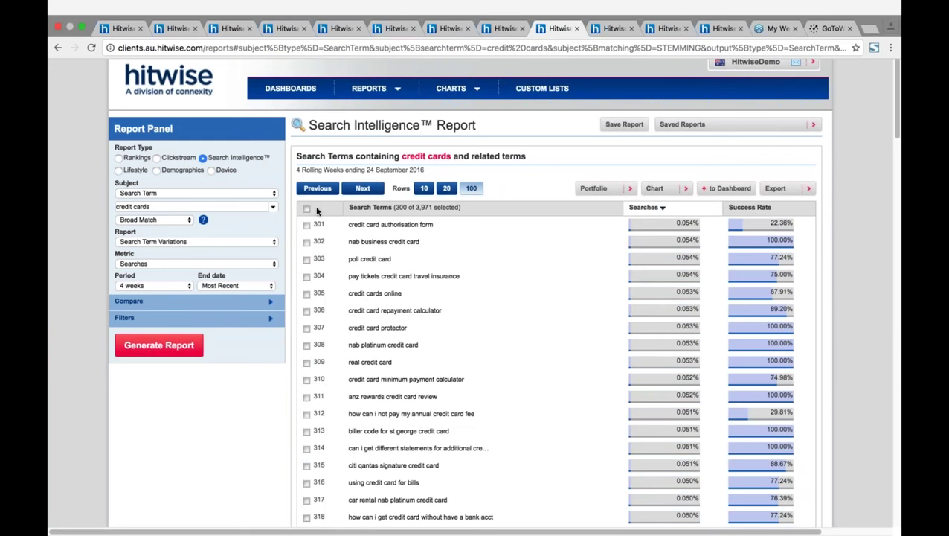
left_click(306, 209)
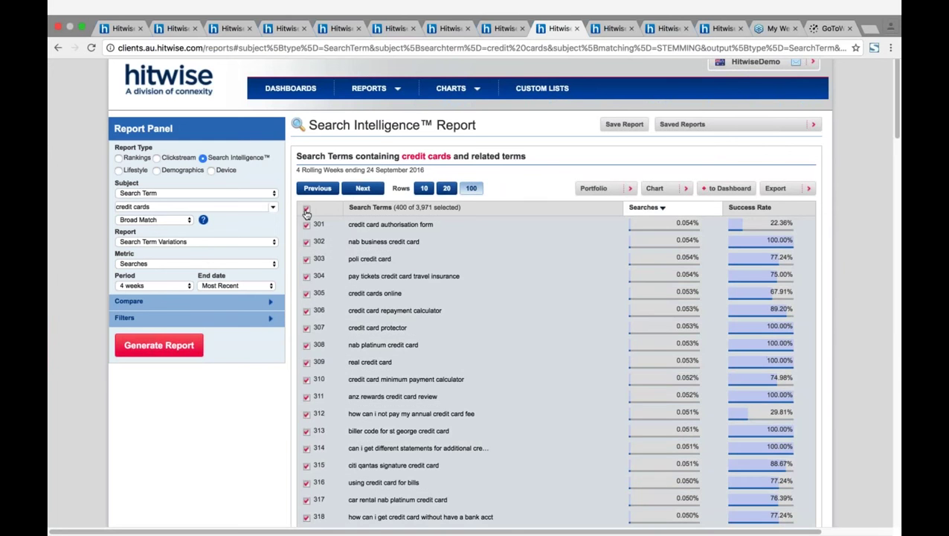
Examine the portfolio options for adding the selected search terms to a new or existing portfolio, leaving them without adding anything
left_click(632, 189)
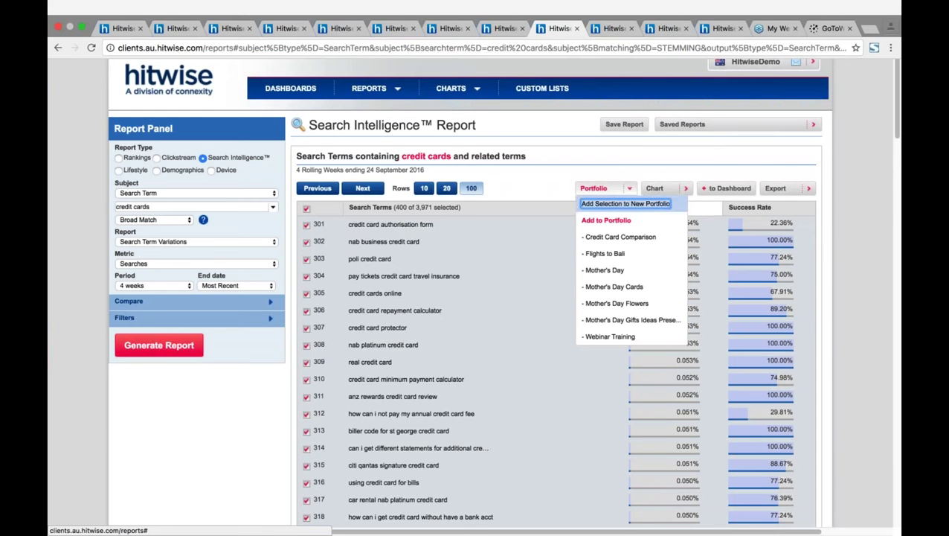
left_click(606, 220)
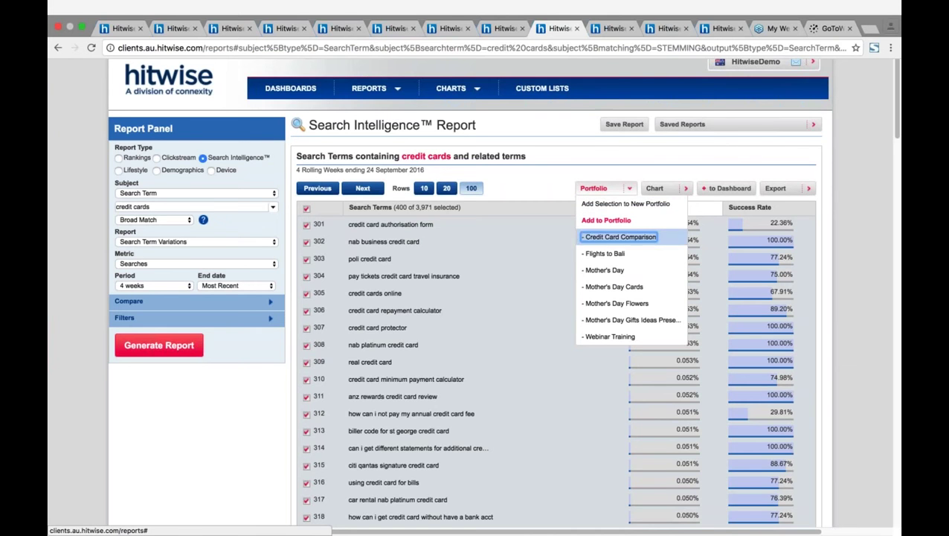
left_click(604, 270)
left_click(616, 302)
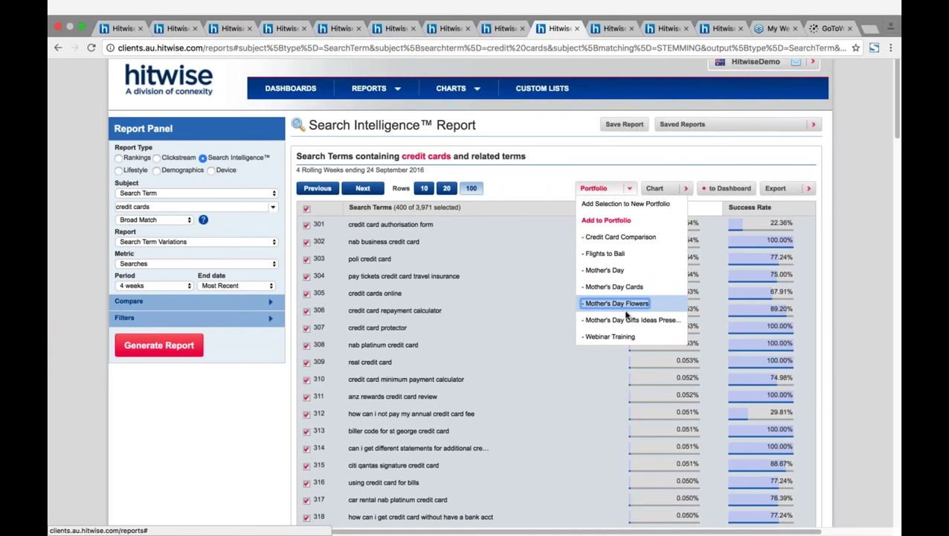
left_click(156, 468)
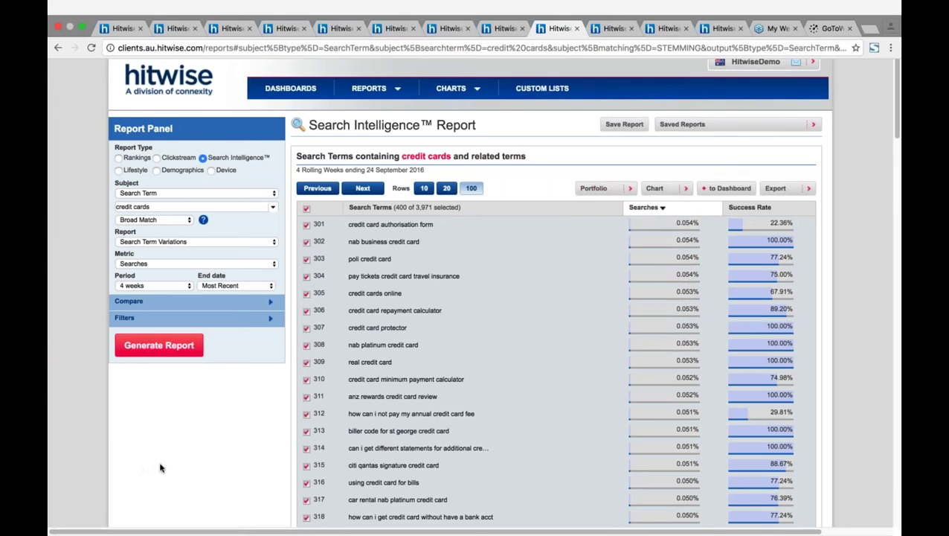
Switch to the Individual Keywords report for credit cards and regenerate it with the Search Clicks metric
left_click(614, 28)
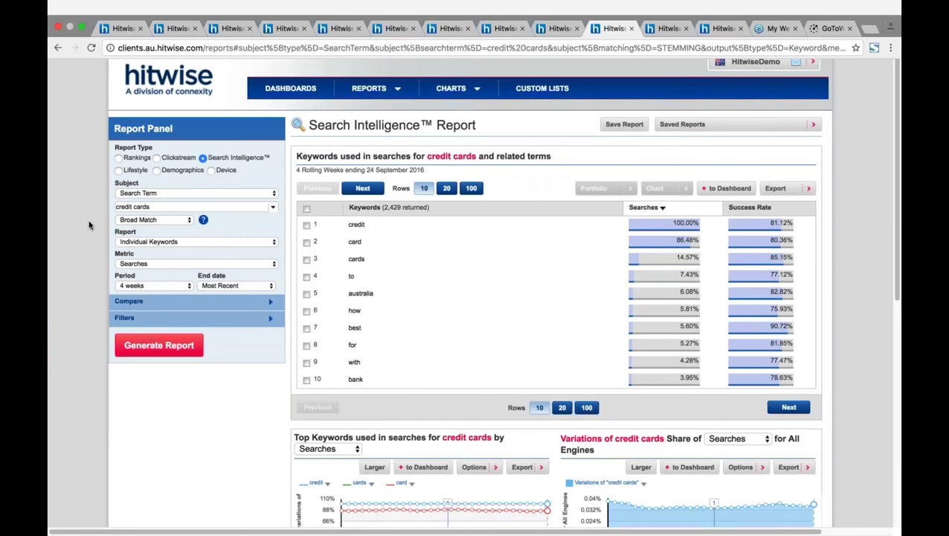
left_click(176, 264)
left_click(145, 272)
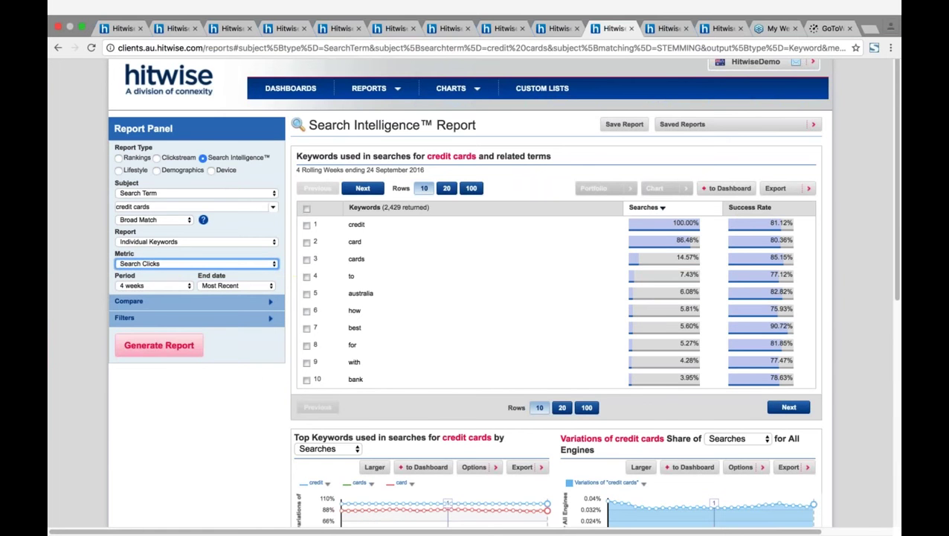
left_click(166, 350)
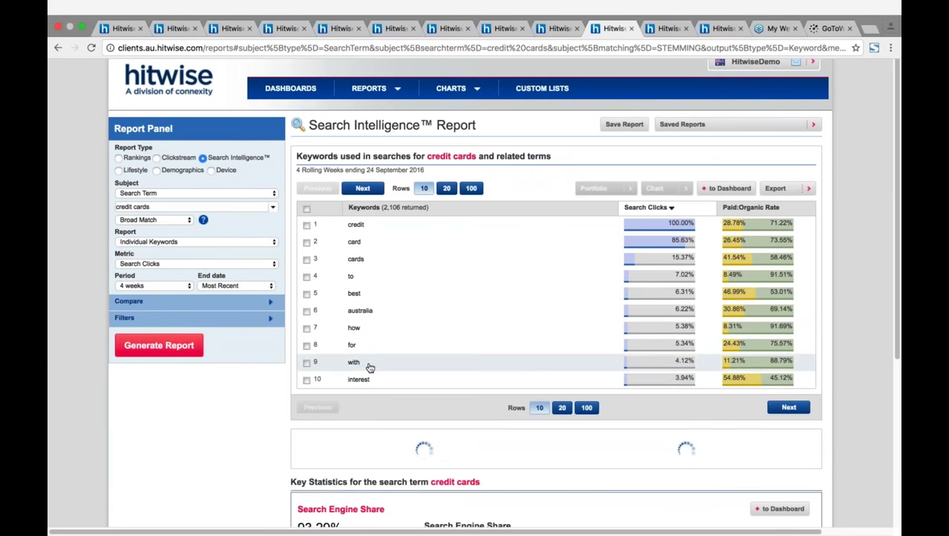
Show 20 rows of credit cards keywords and examine their search clicks and paid versus organic rates
left_click(447, 188)
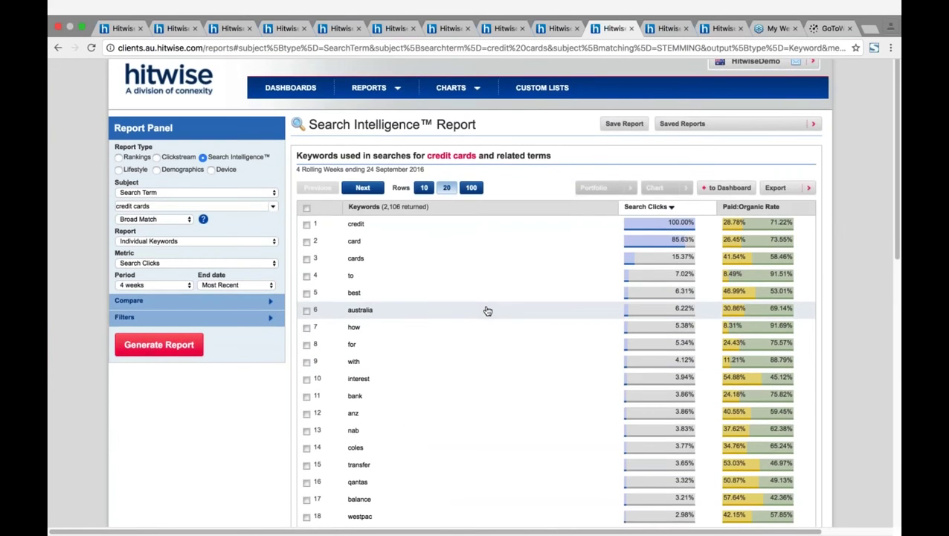
scroll(487, 310, "down", 3)
scroll(487, 310, "up", 1)
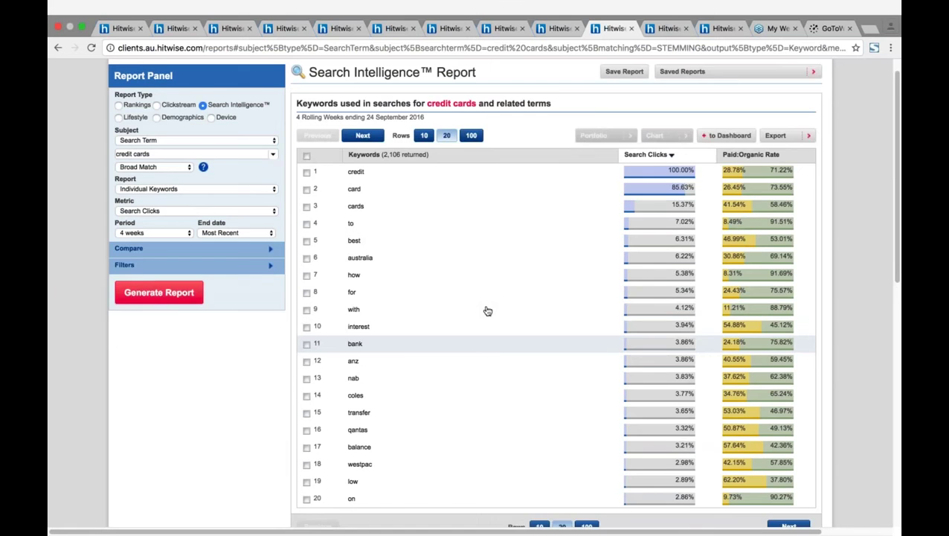
scroll(487, 311, "up", 1)
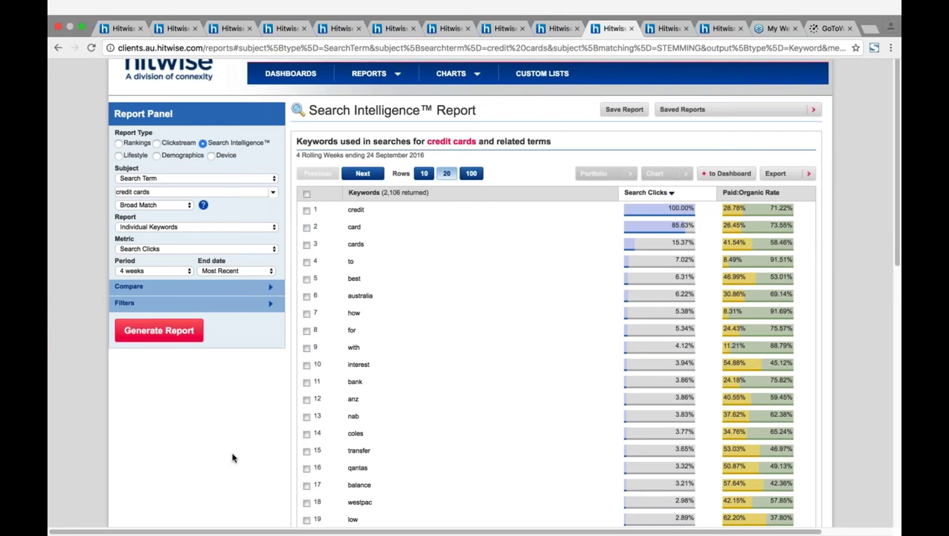
scroll(233, 458, "up", 1)
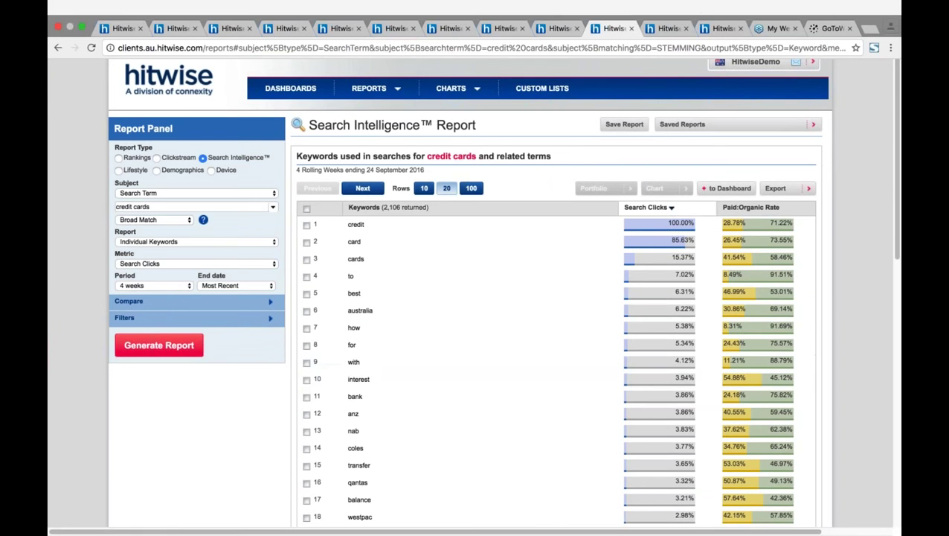
Switch to the Downstream Websites report for credit card compare and examine its search term and the websites receiving traffic
left_click(670, 29)
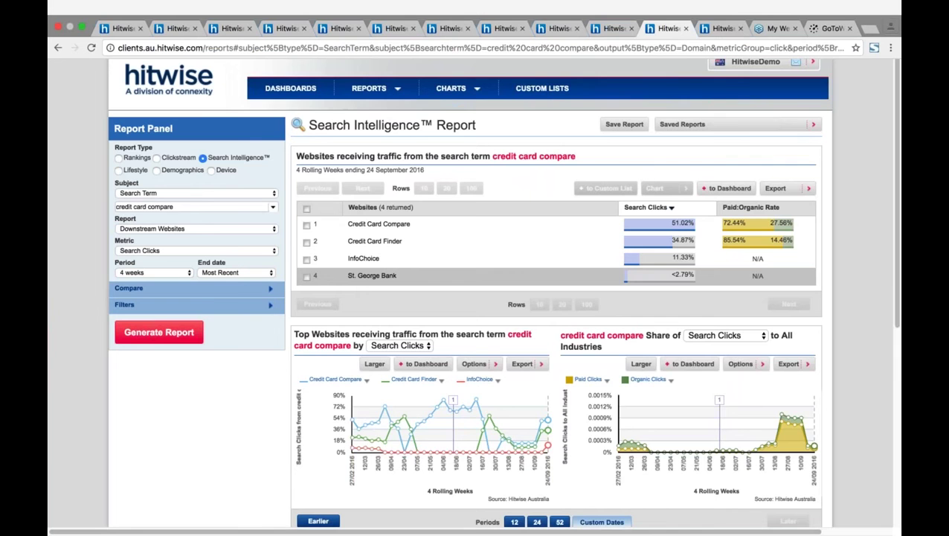
left_click(201, 206)
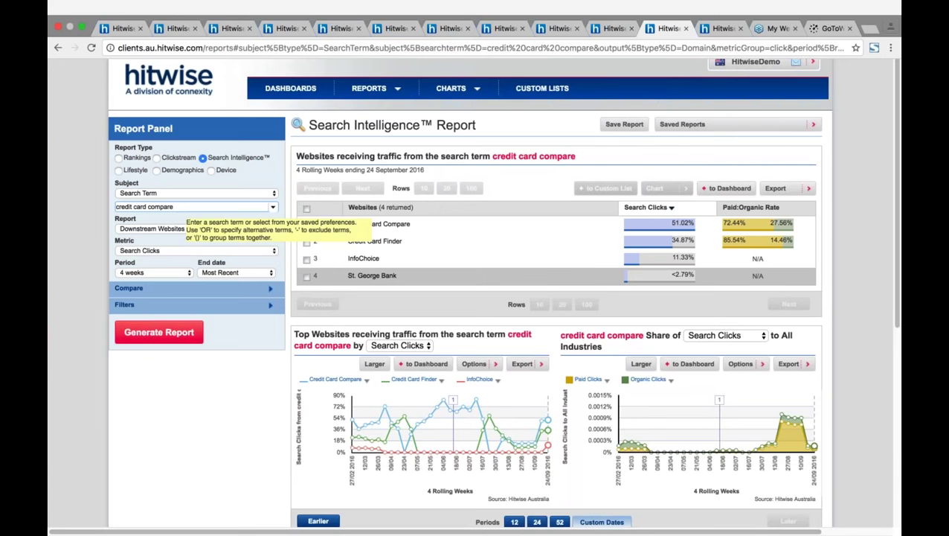
left_click(185, 208)
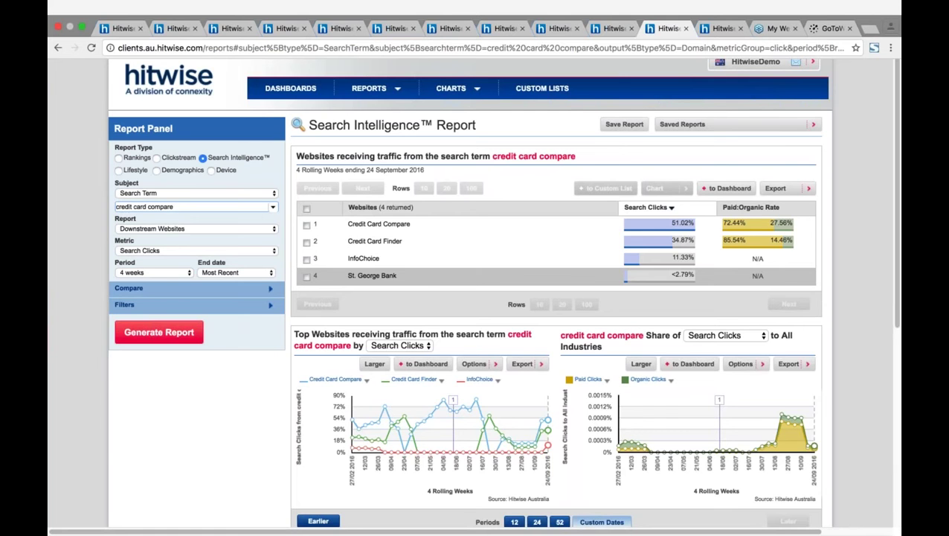
Generate the Downstream Websites report for the Credit Card Comparison portfolio, keeping the Search Clicks metric
left_click(259, 195)
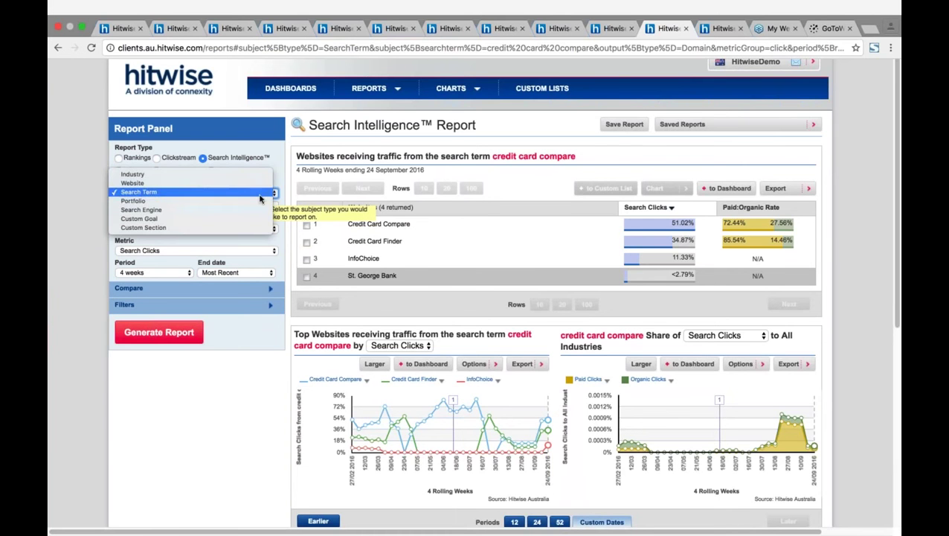
left_click(254, 202)
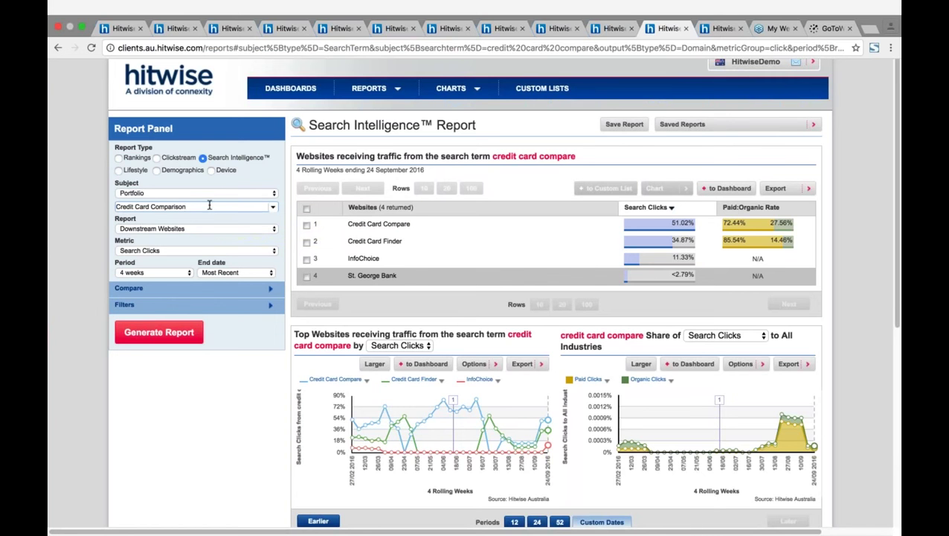
left_click(221, 229)
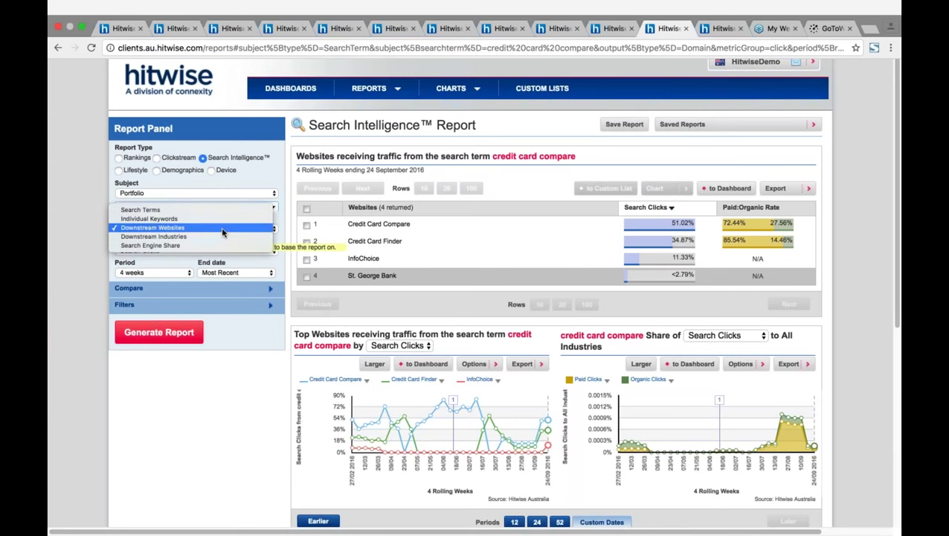
left_click(222, 227)
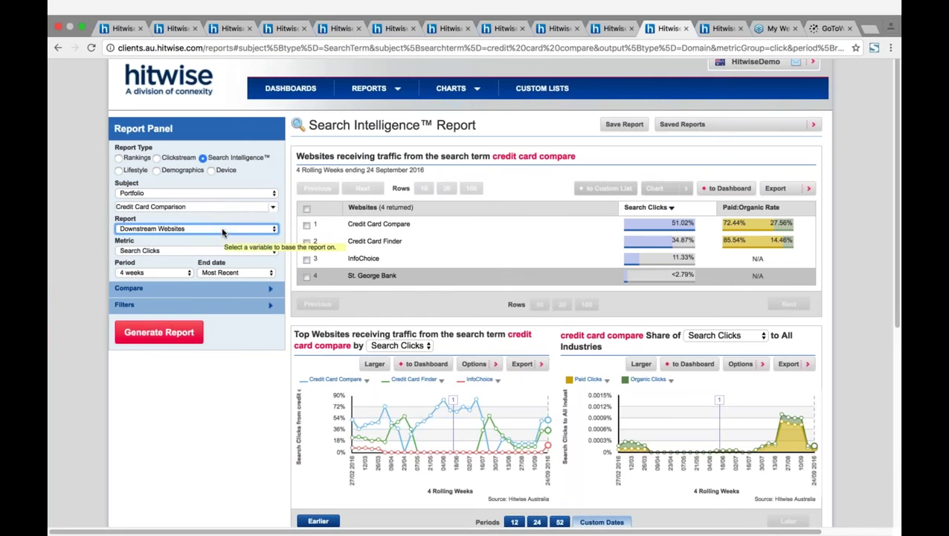
left_click(159, 334)
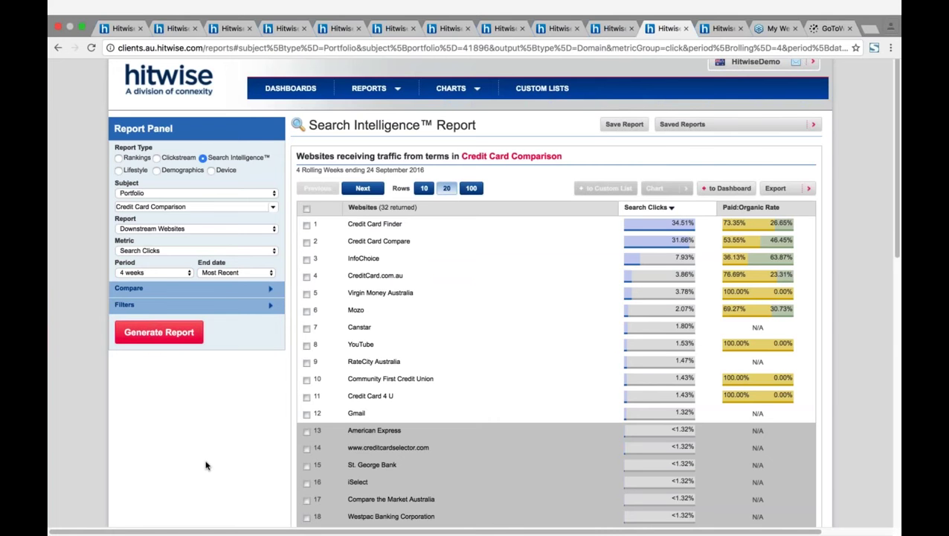
Compare Credit Card Comparison downstream websites with the same portfolio Year to Year by Volume Difference, and generate the report
left_click(151, 292)
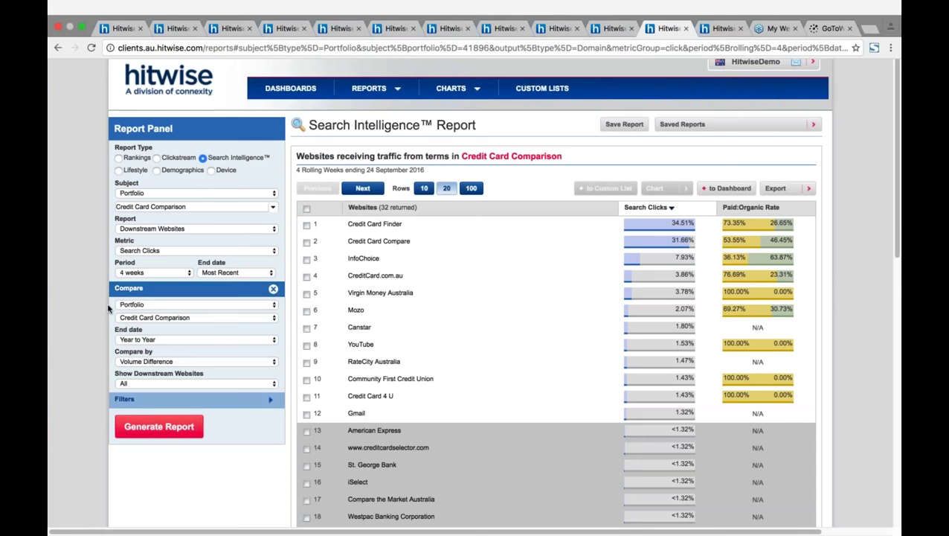
left_click(165, 306)
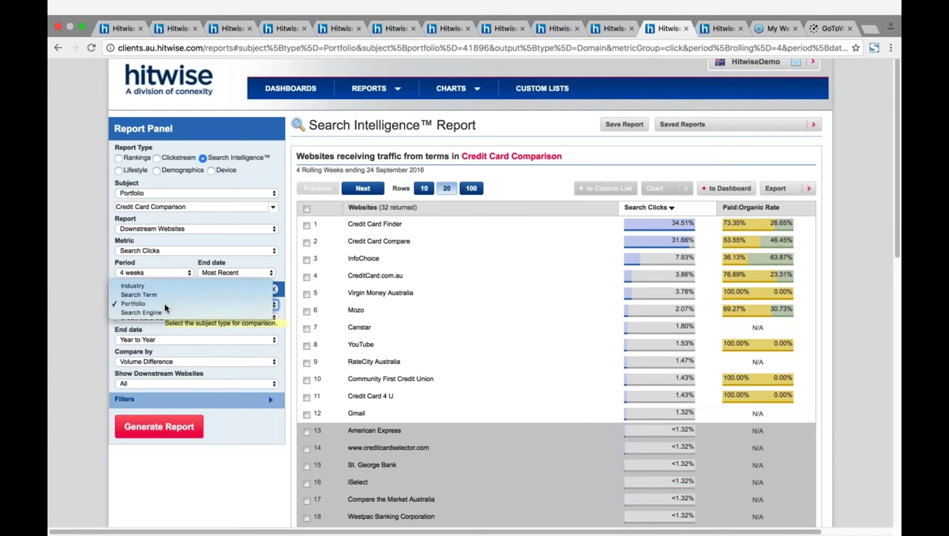
left_click(166, 304)
left_click(195, 317)
left_click(194, 316)
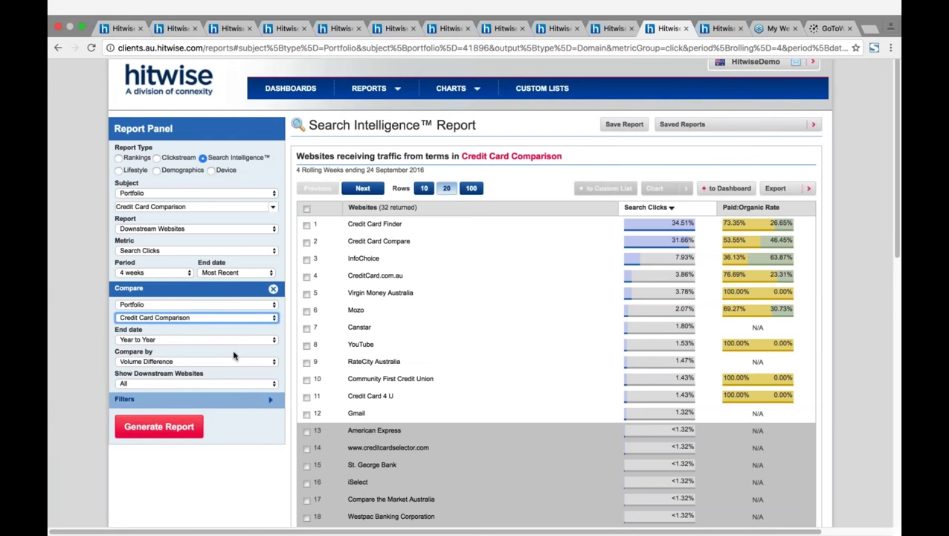
left_click(173, 339)
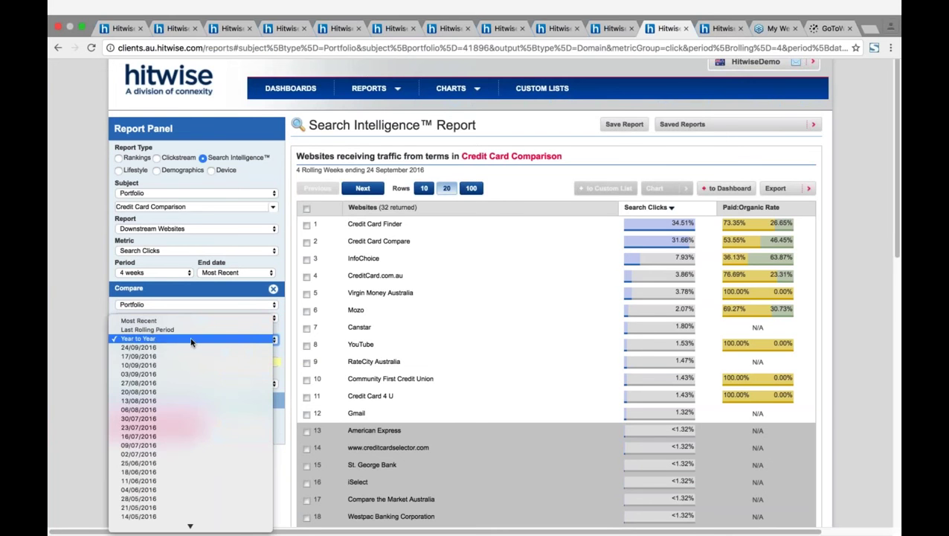
left_click(191, 342)
left_click(158, 426)
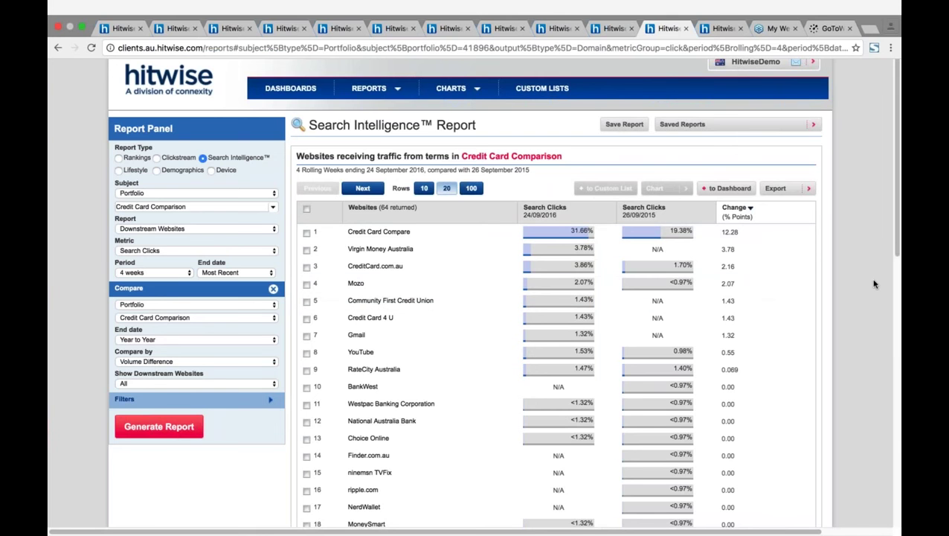
Switch to the All Engines report and regenerate Portfolio Performance with the Searches metric over 4 weeks
left_click(727, 30)
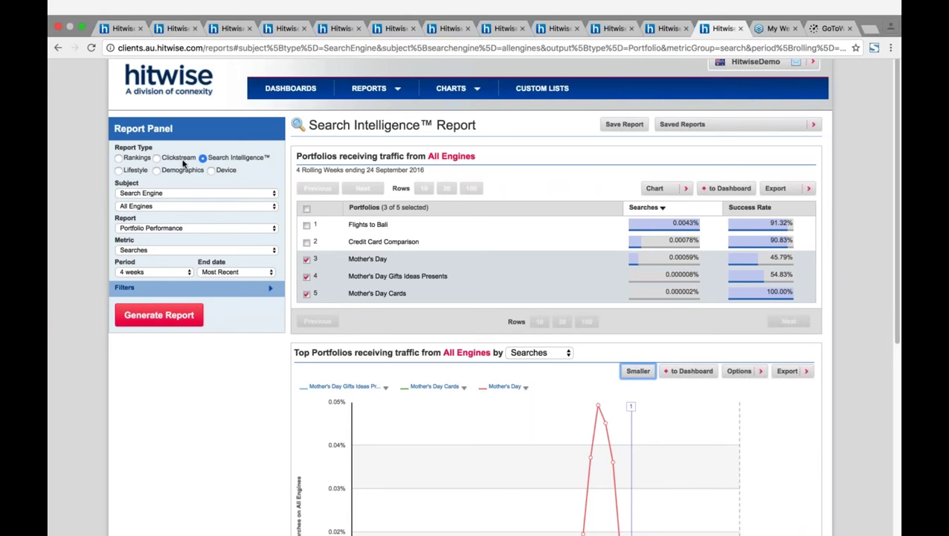
left_click(200, 195)
left_click(201, 194)
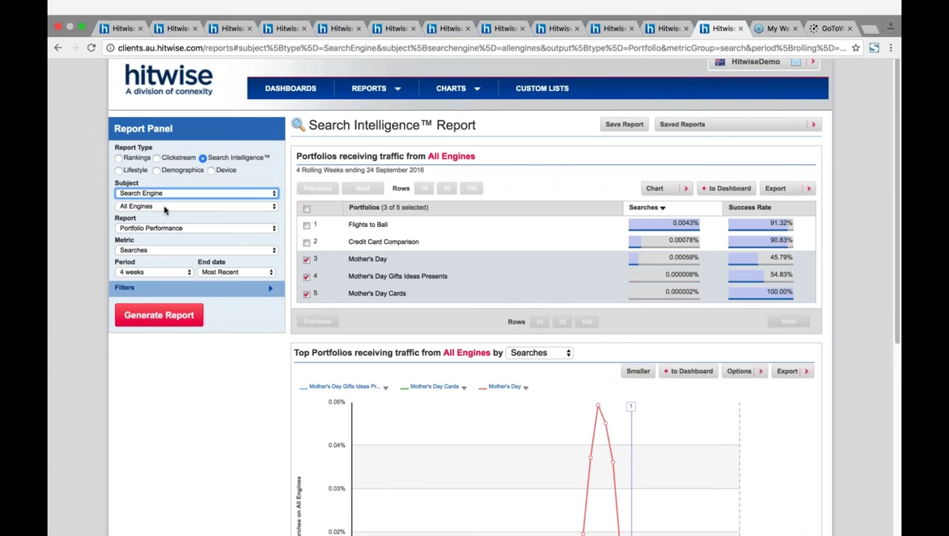
left_click(182, 207)
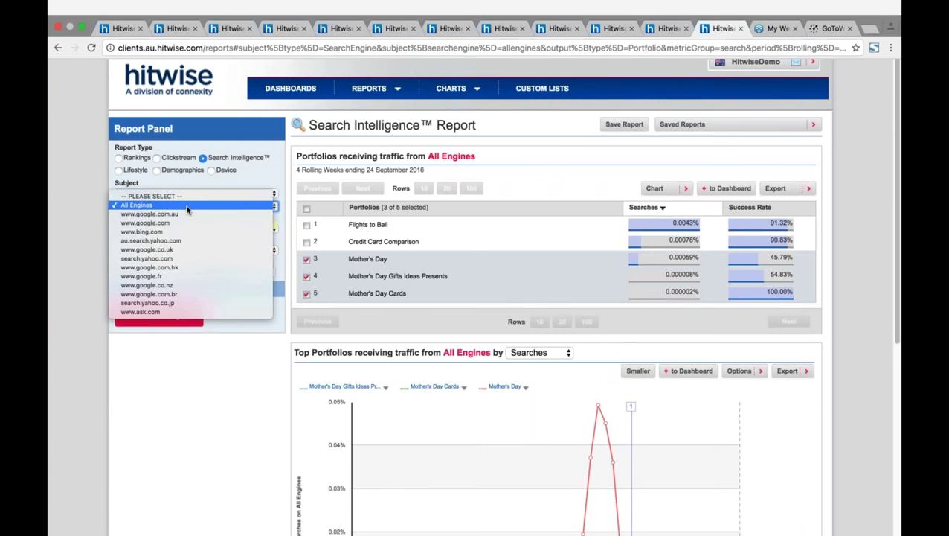
left_click(187, 207)
left_click(186, 229)
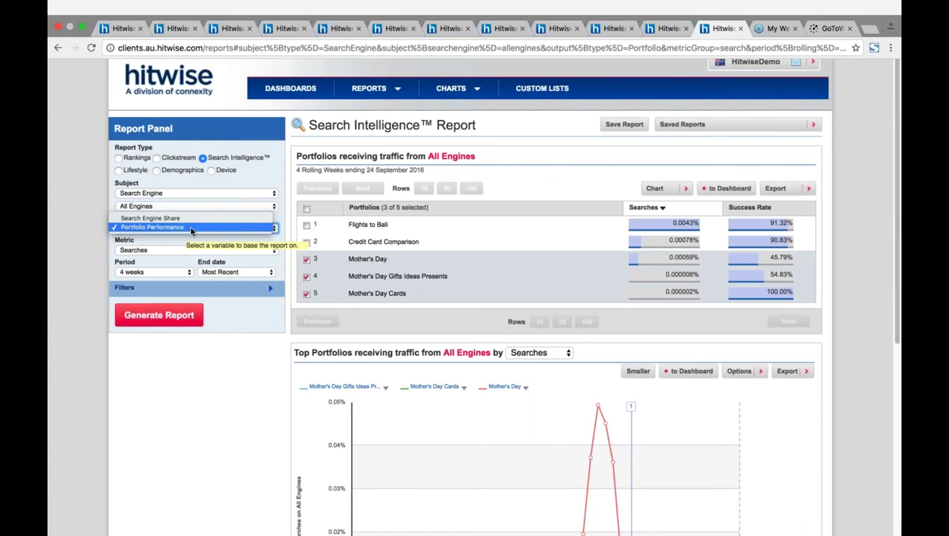
left_click(191, 230)
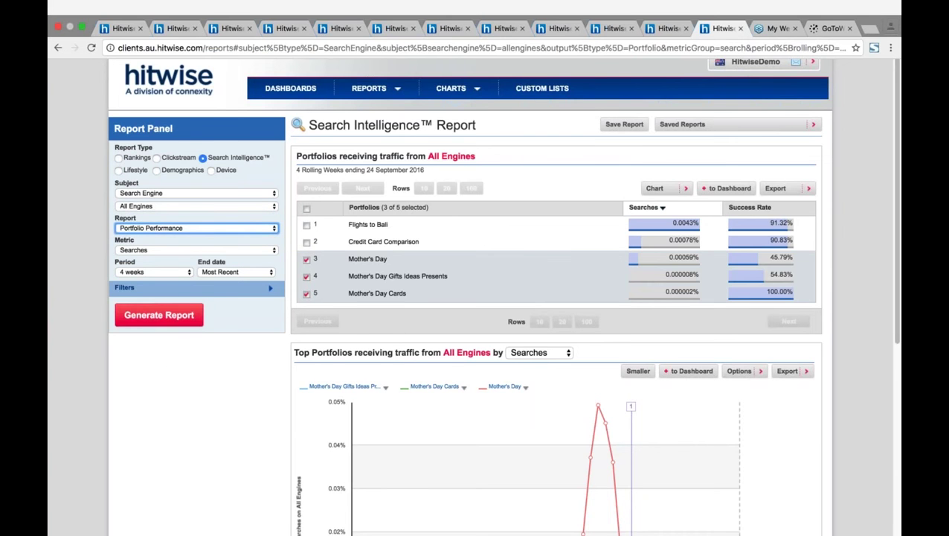
left_click(170, 316)
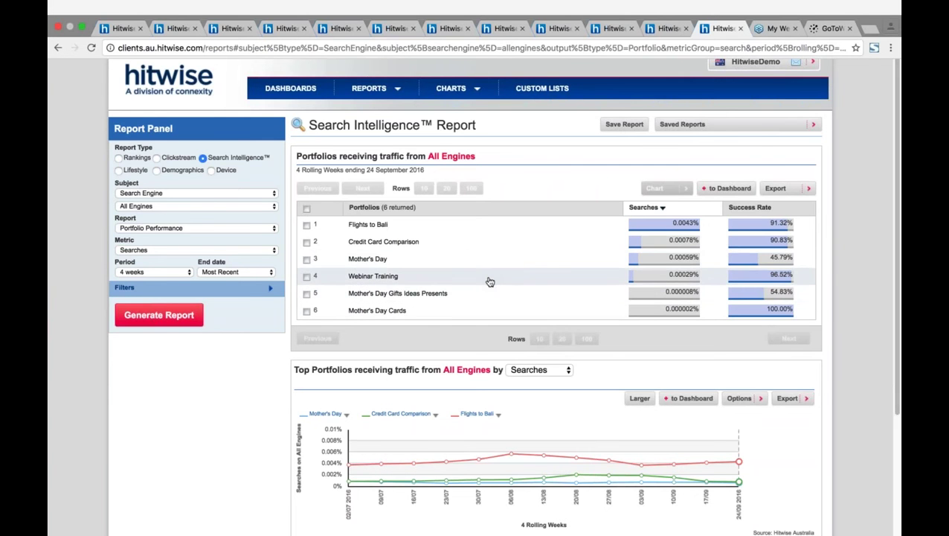
Chart the Mother's Day, Mother's Day Gifts Ideas Presents and Mother's Day Cards portfolios by updating the existing chart
left_click(307, 260)
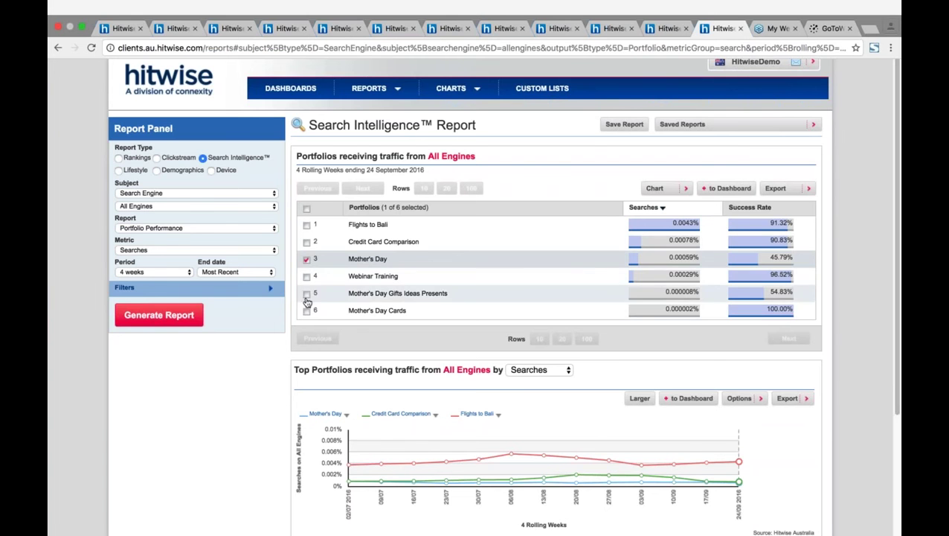
left_click(307, 295)
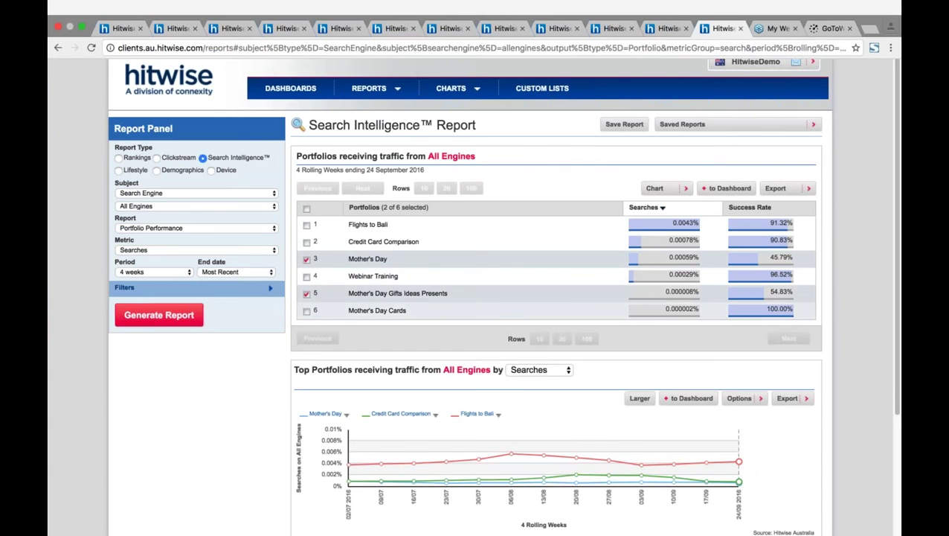
left_click(306, 311)
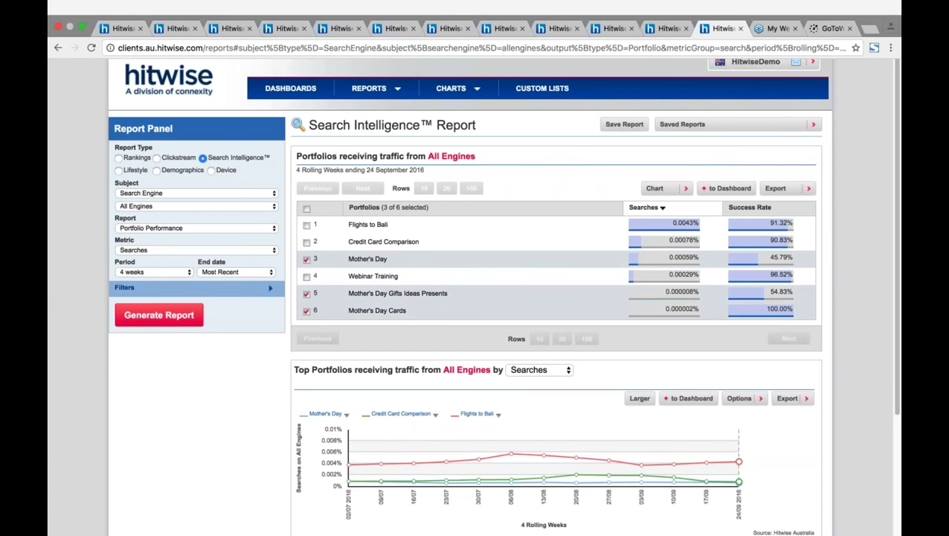
left_click(685, 188)
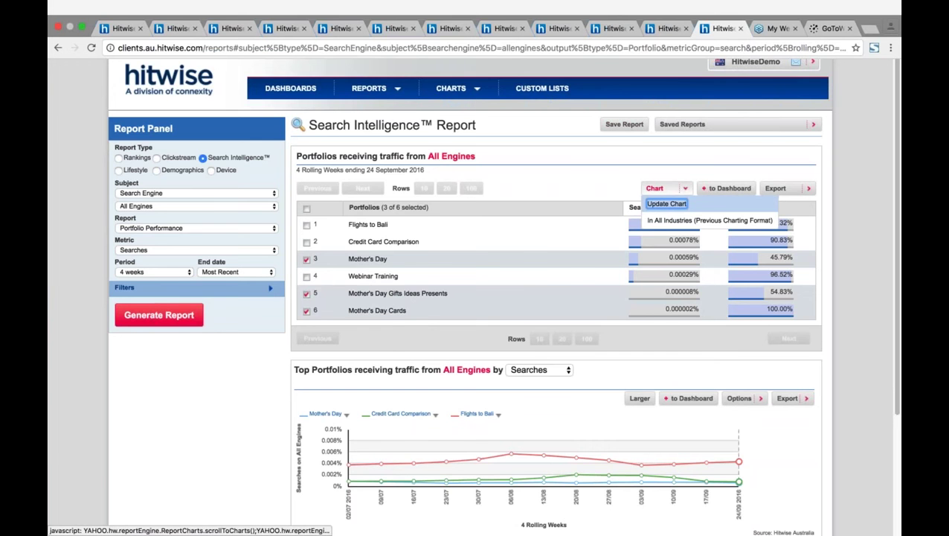
left_click(667, 203)
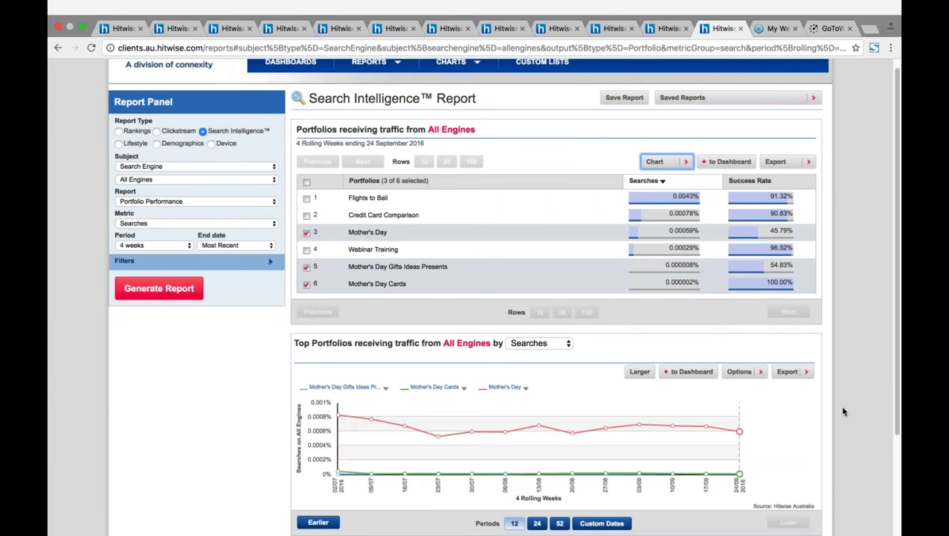
Extend the Mother's Day portfolios chart to 52 periods and enlarge it to examine the search trend
scroll(561, 450, "down", 2)
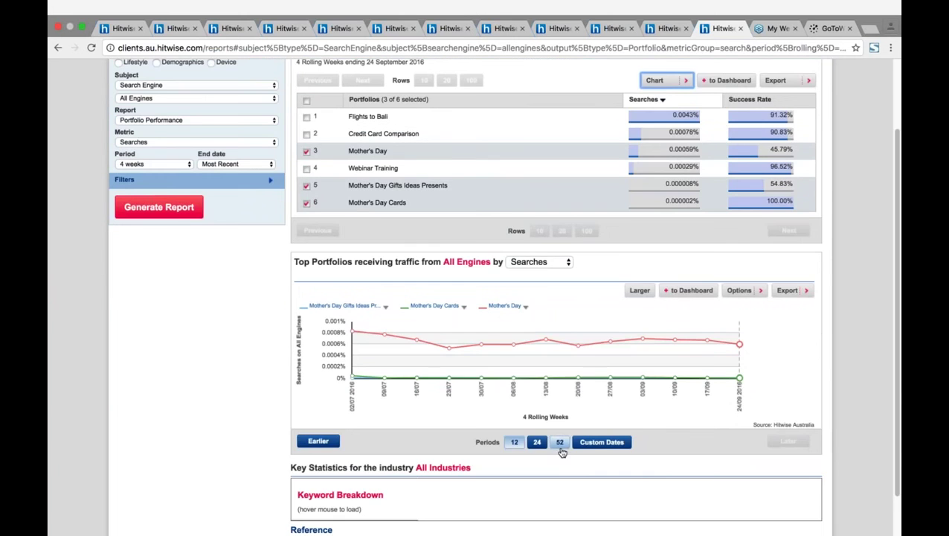
left_click(560, 442)
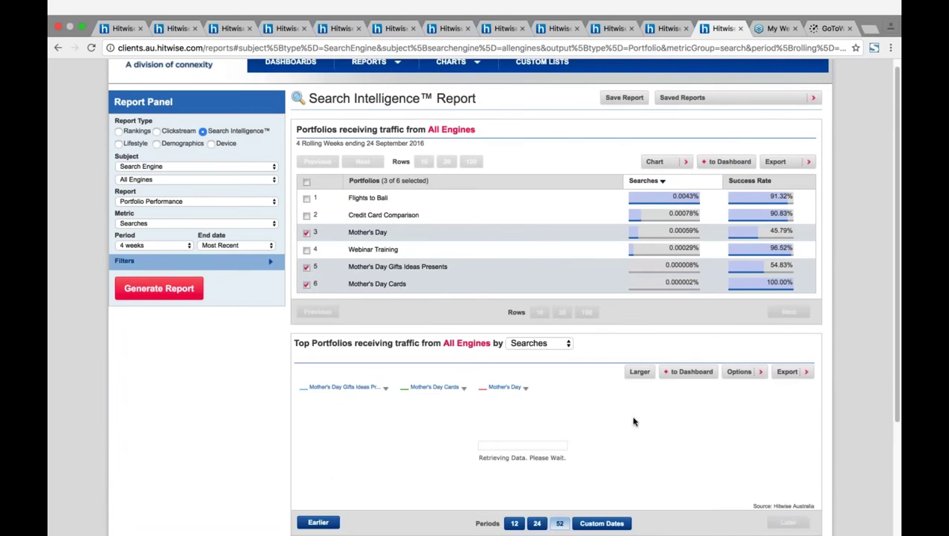
left_click(640, 373)
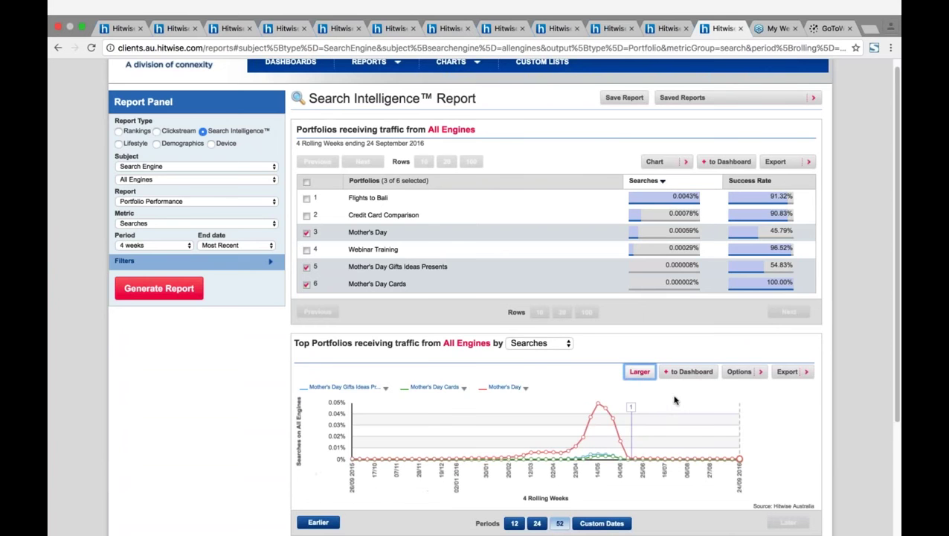
scroll(677, 412, "down", 1)
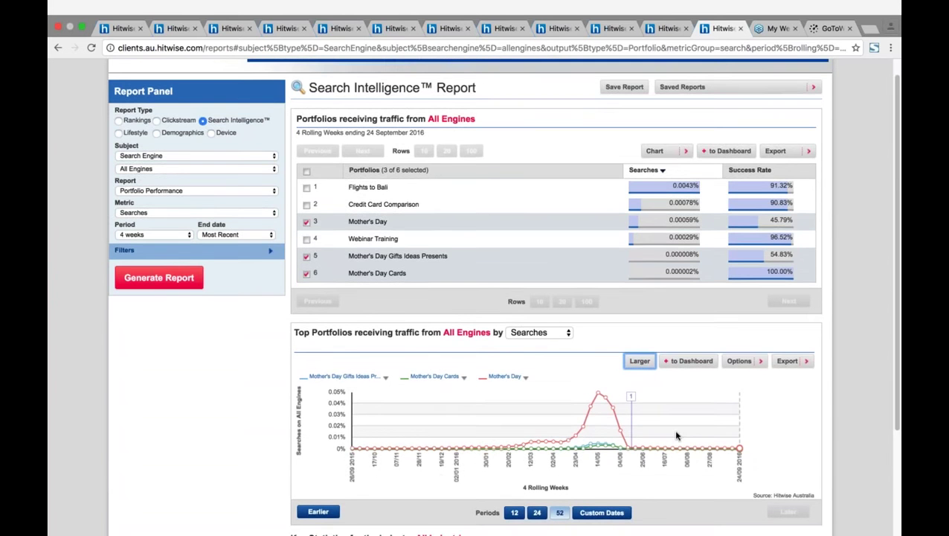
scroll(676, 435, "down", 5)
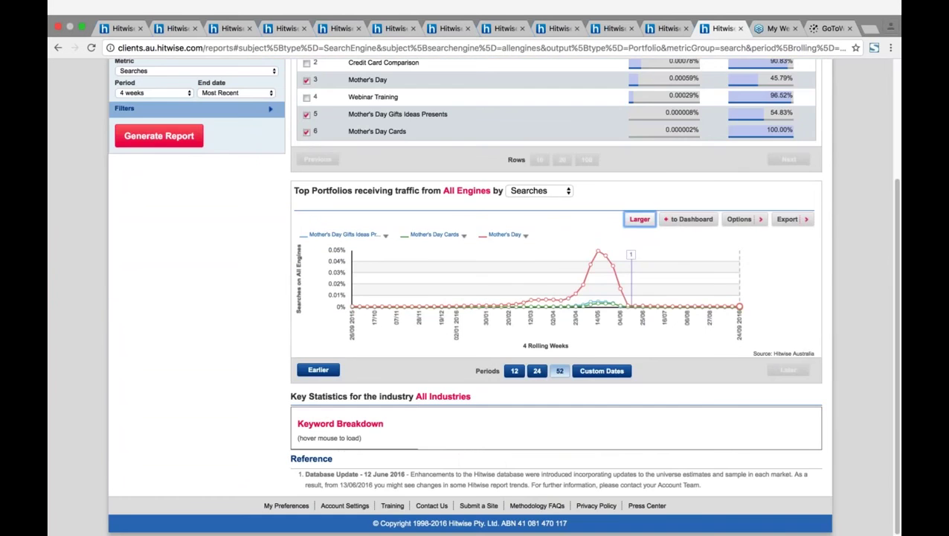
left_click(640, 219)
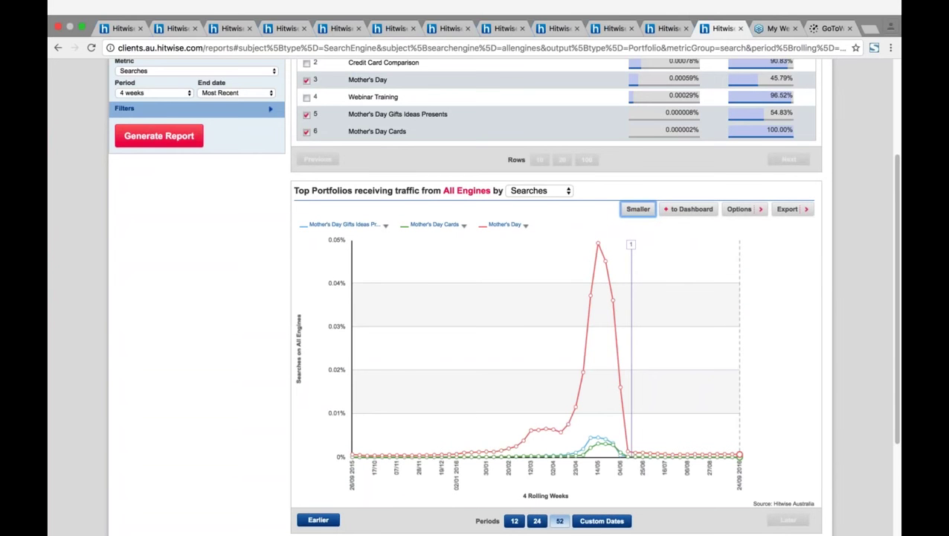
mouse_move(552, 428)
Return to the Hitwise home page and switch to Microsoft PowerPoint
scroll(220, 321, "up", 1)
scroll(220, 321, "up", 5)
left_click(166, 84)
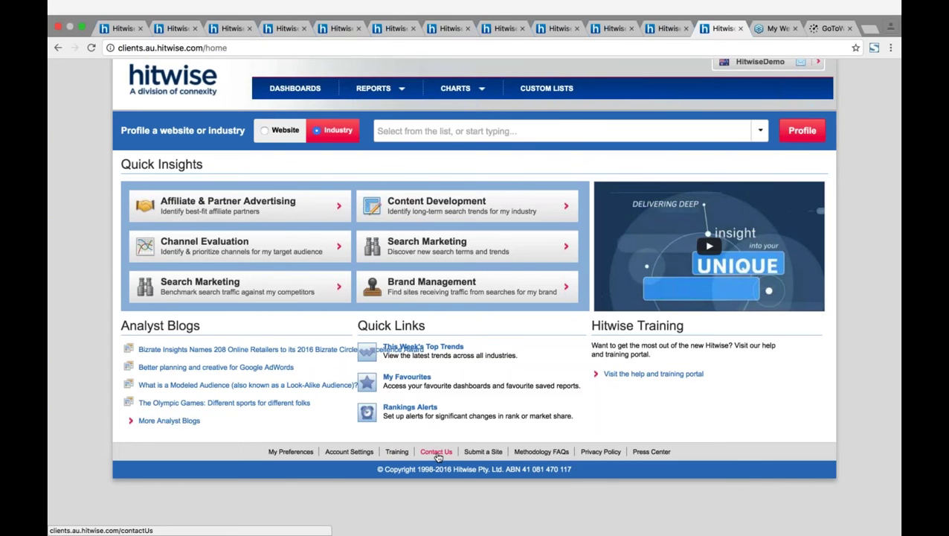
key("super+Tab")
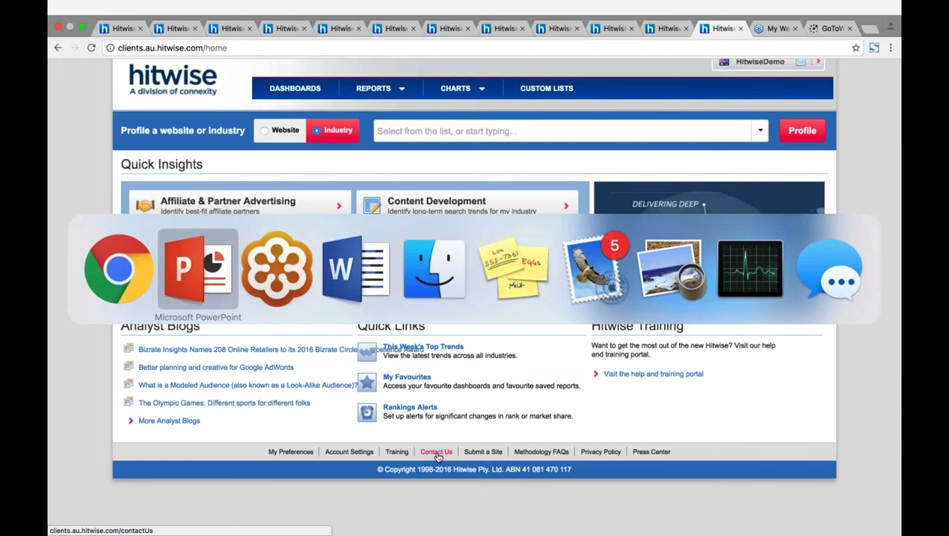